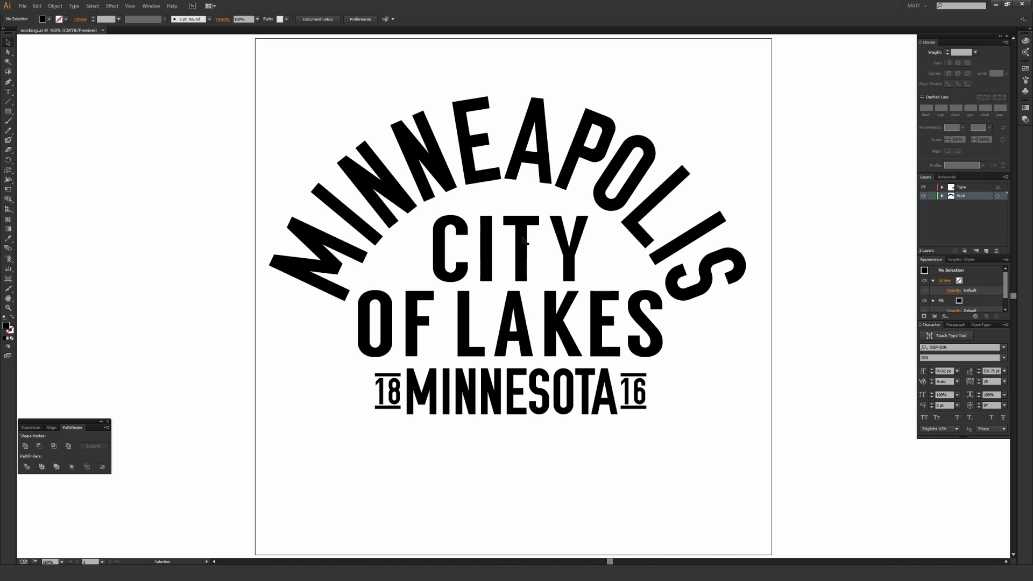
- Examine the badge's centre type and the arched MINNEAPOLIS type with its underlying circular path
{"action": "left_click", "coordinate": [523, 247]}
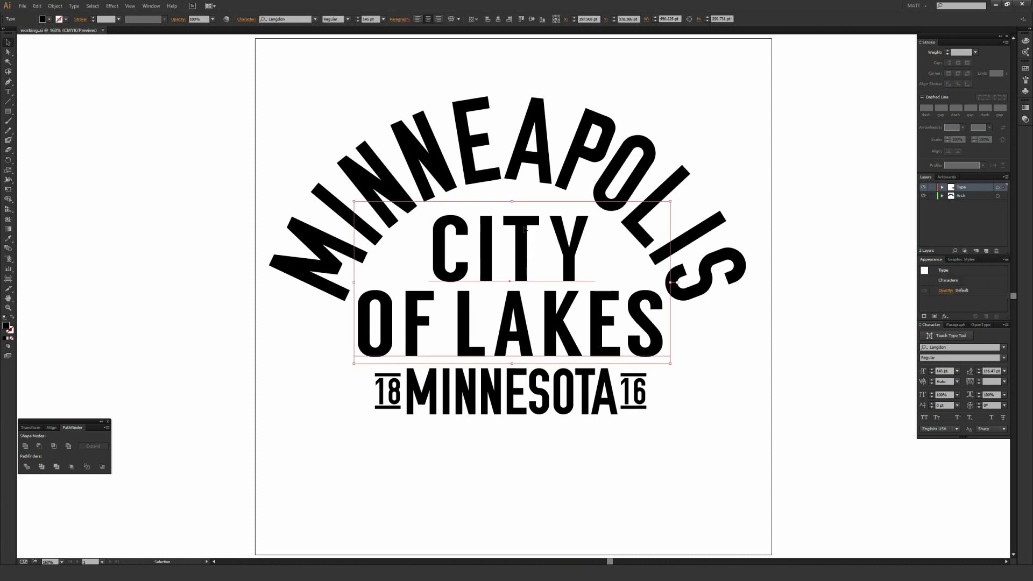
{"action": "left_click", "coordinate": [533, 142]}
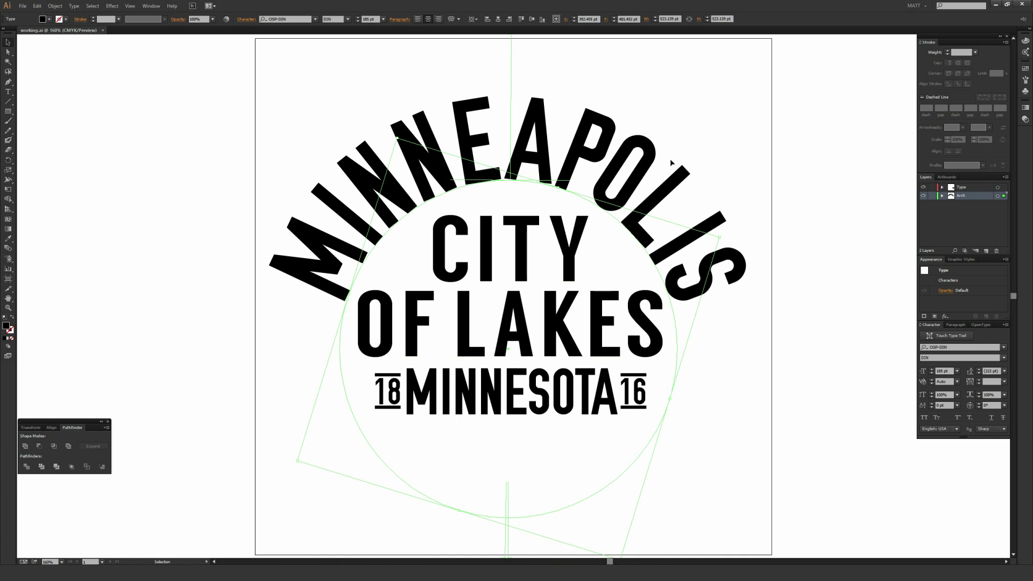
{"action": "left_click", "coordinate": [742, 107]}
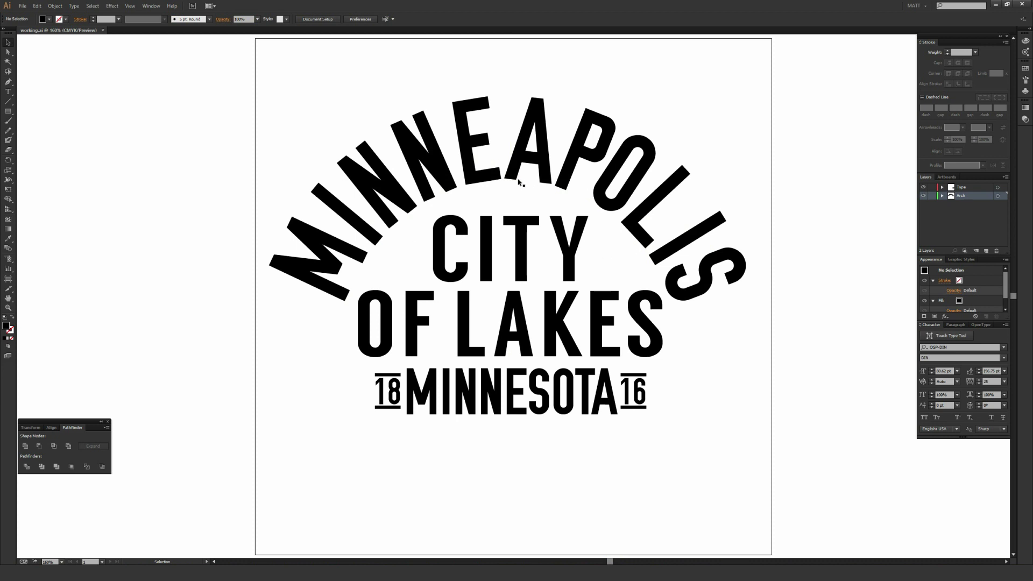
{"action": "key", "text": "ctrl+1"}
{"action": "left_click", "coordinate": [400, 217]}
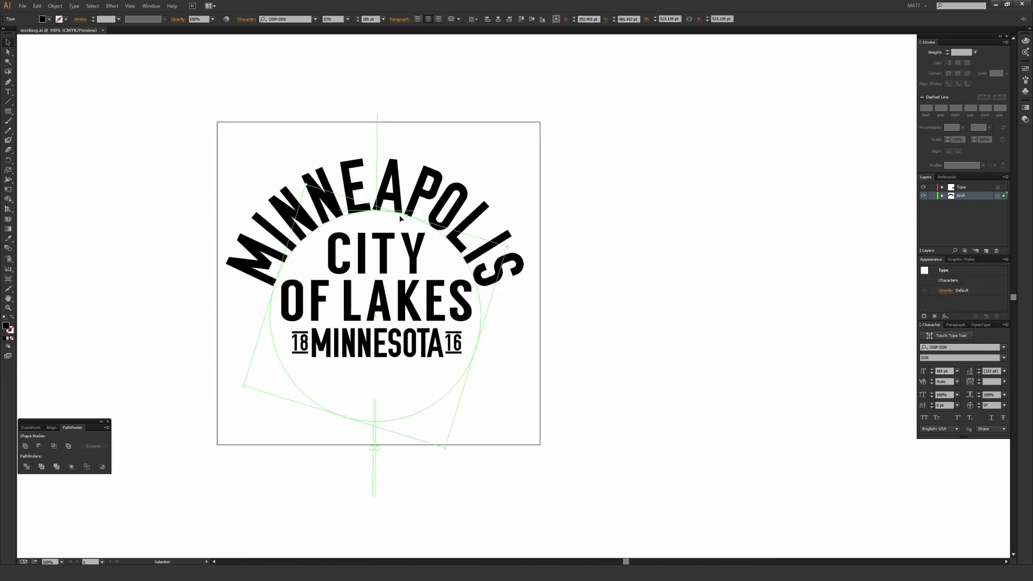
{"action": "left_click", "coordinate": [538, 177]}
{"action": "left_click_drag", "start_coordinate": [614, 177], "coordinate": [546, 178]}
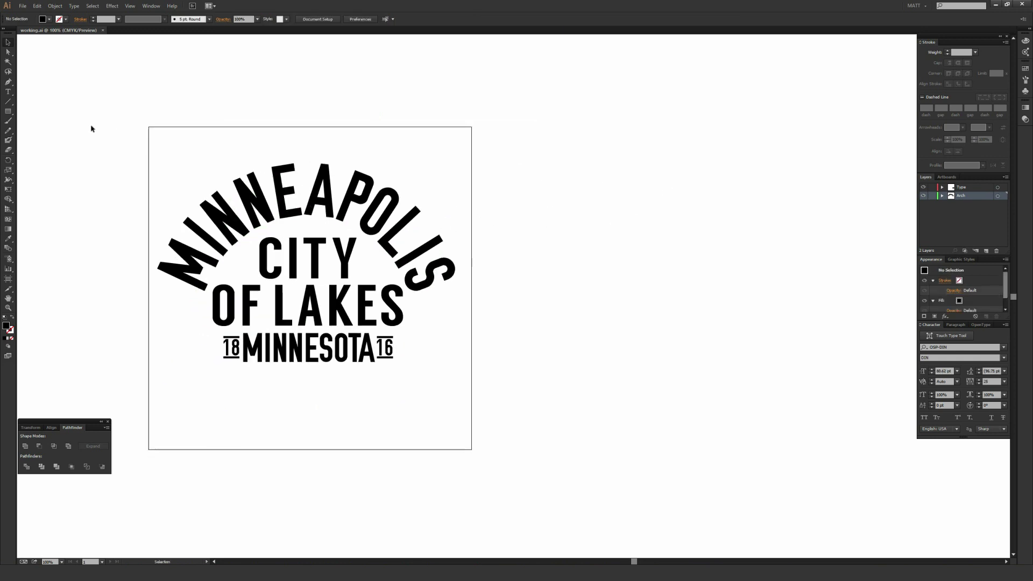
- Draw a perfect black circle about 633 pt wide beside the artboard and move it up level with the badge lettering
{"action": "left_click", "coordinate": [8, 110]}
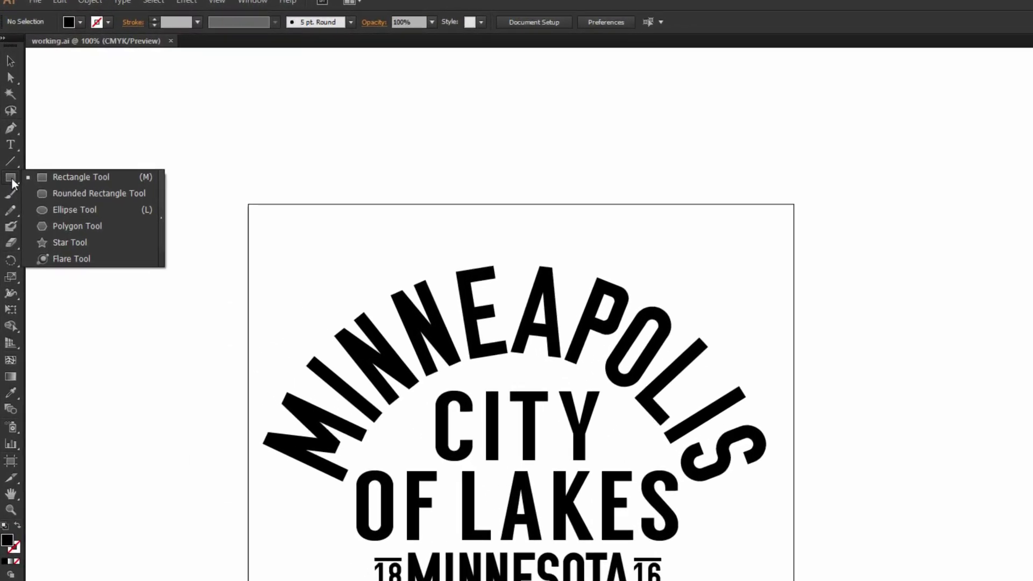
{"action": "left_click", "coordinate": [106, 210]}
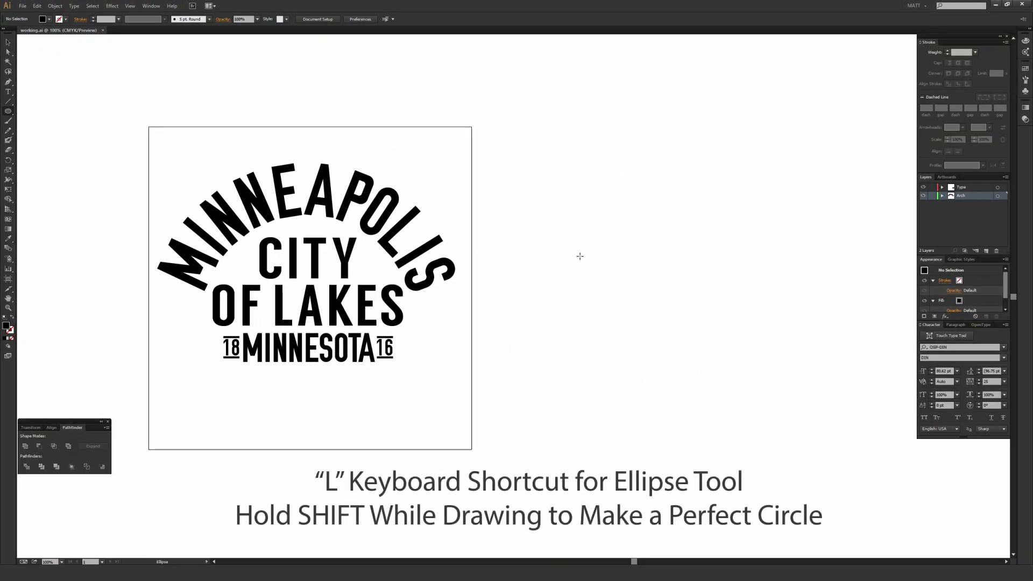
{"action": "left_click_drag", "start_coordinate": [592, 247], "coordinate": [807, 473]}
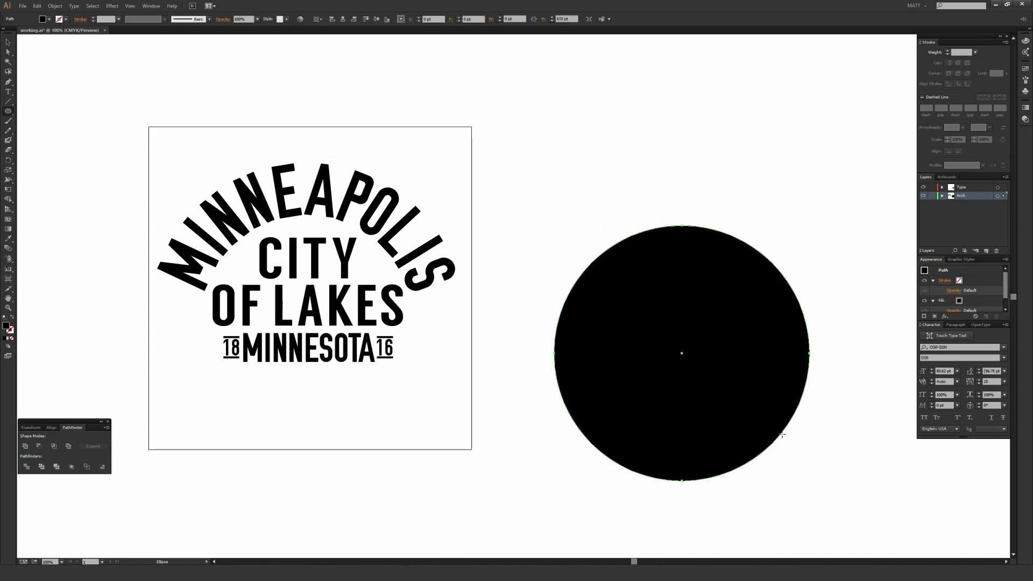
{"action": "left_click_drag", "start_coordinate": [629, 115], "coordinate": [662, 182]}
{"action": "key", "text": "Delete"}
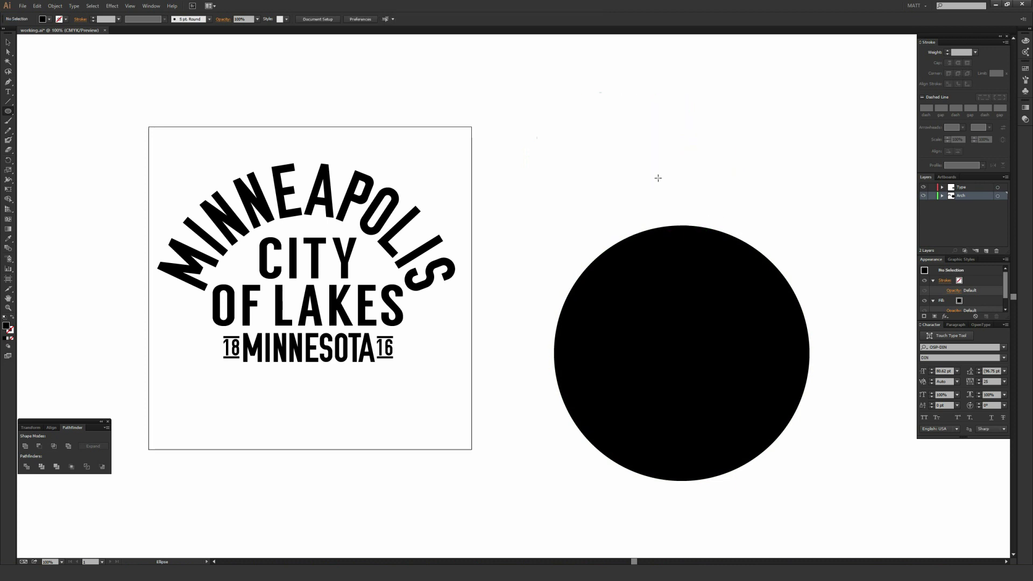
{"action": "key", "text": "v"}
{"action": "left_click_drag", "start_coordinate": [682, 226], "coordinate": [646, 161]}
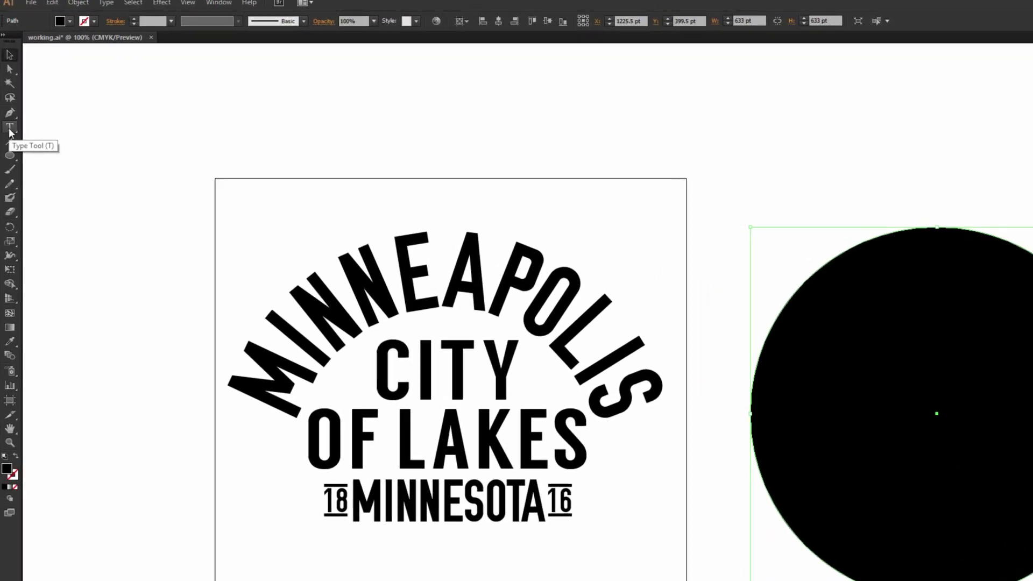
- Add the text MINNEAPOLIS along the circle's outline with the Type on a Path tool
{"action": "left_click", "coordinate": [10, 144]}
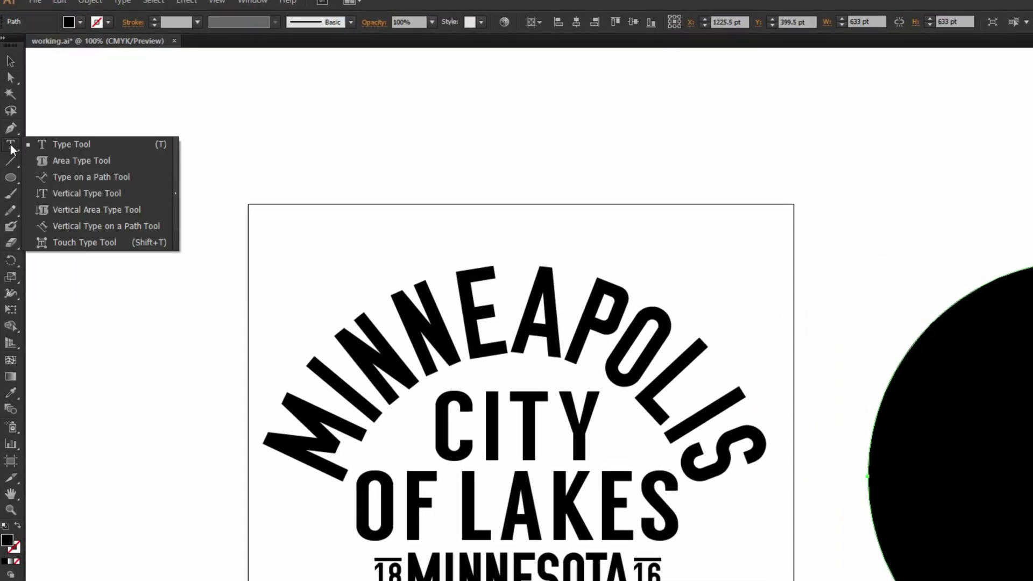
{"action": "left_click", "coordinate": [95, 176]}
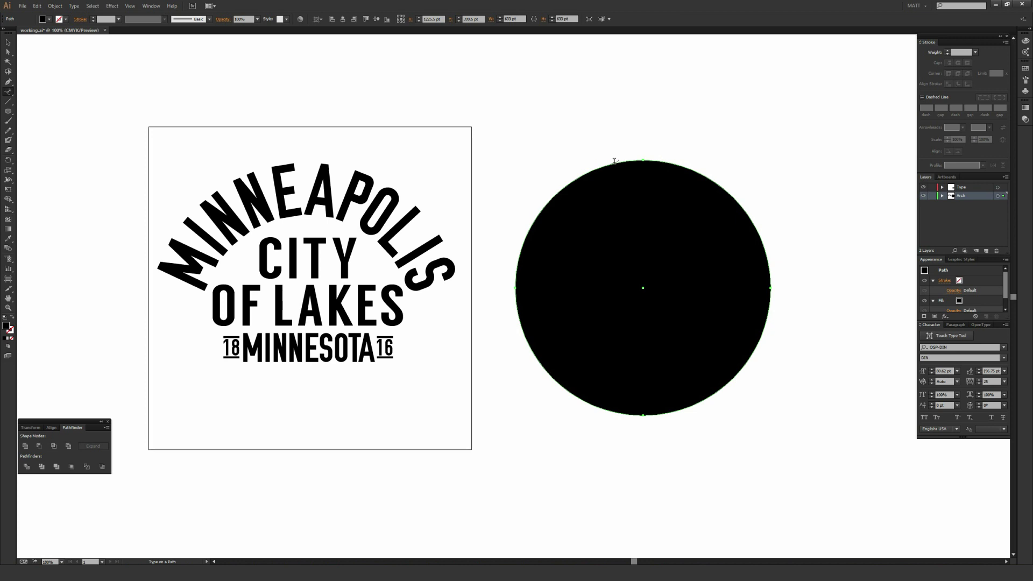
{"action": "left_click", "coordinate": [632, 166]}
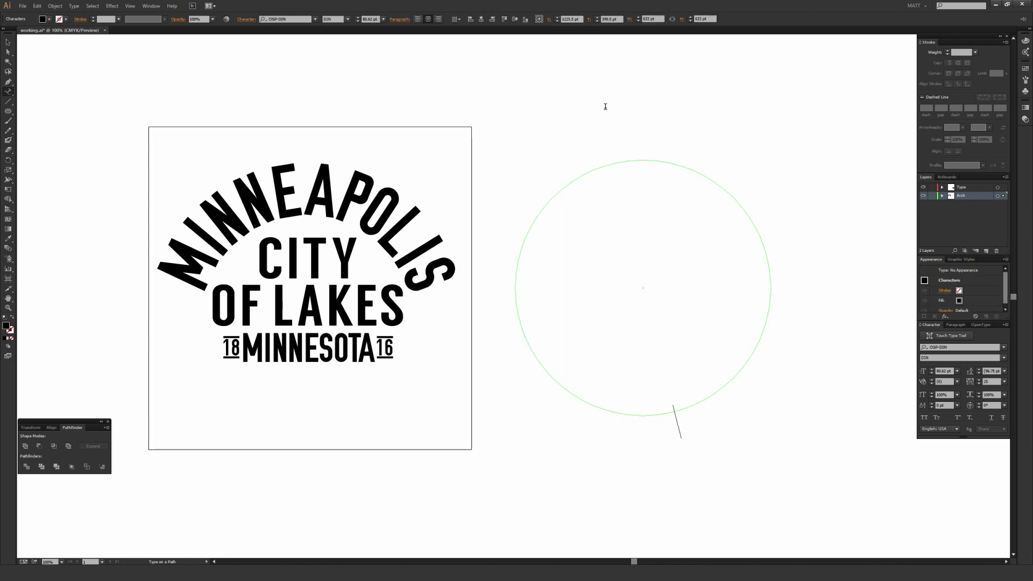
{"action": "type", "text": "MINNEAPOLIS"}
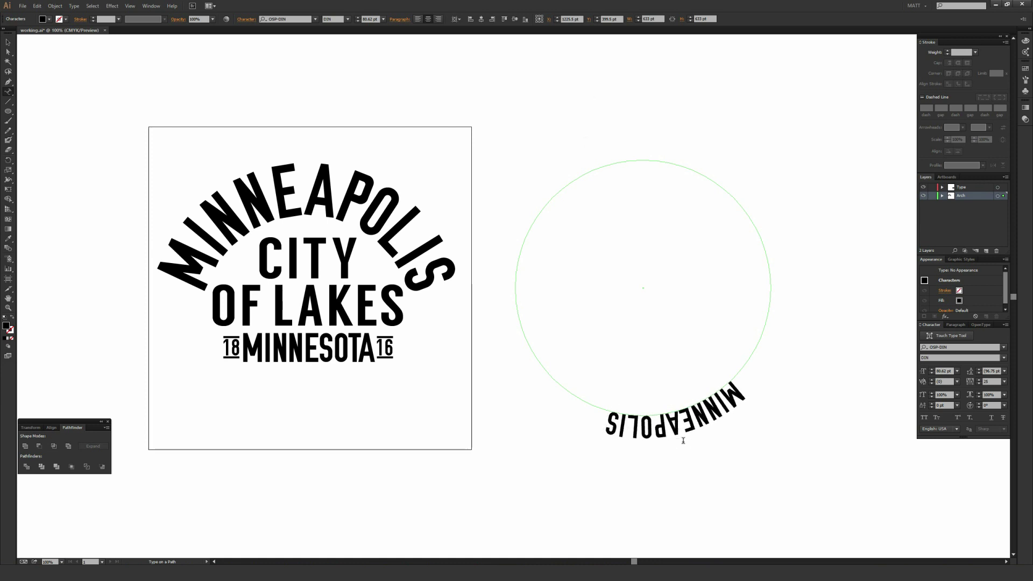
- Rotate the type circle so MINNEAPOLIS arches upright across the top of the path
{"action": "left_click", "coordinate": [8, 42]}
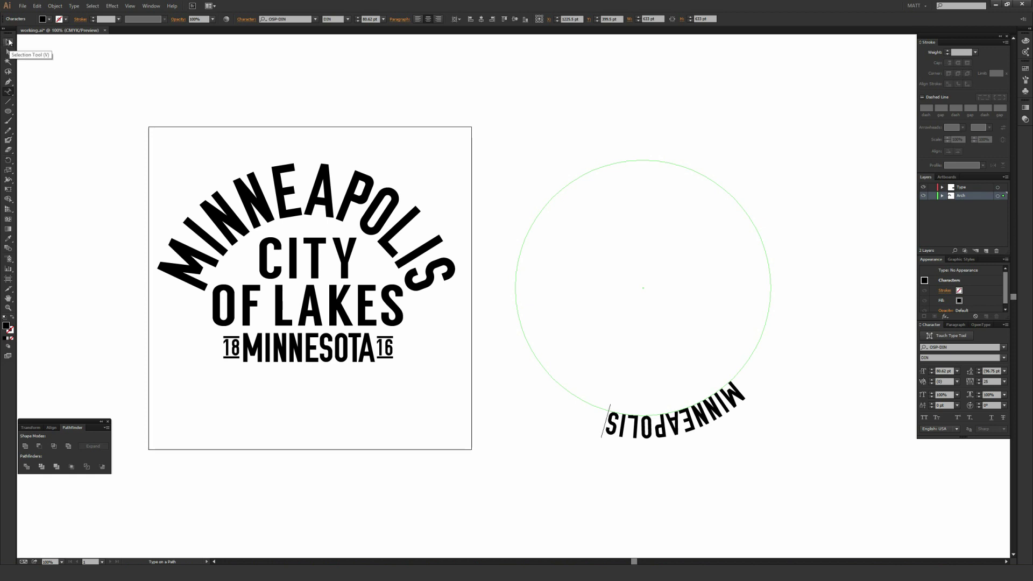
{"action": "left_click", "coordinate": [8, 42]}
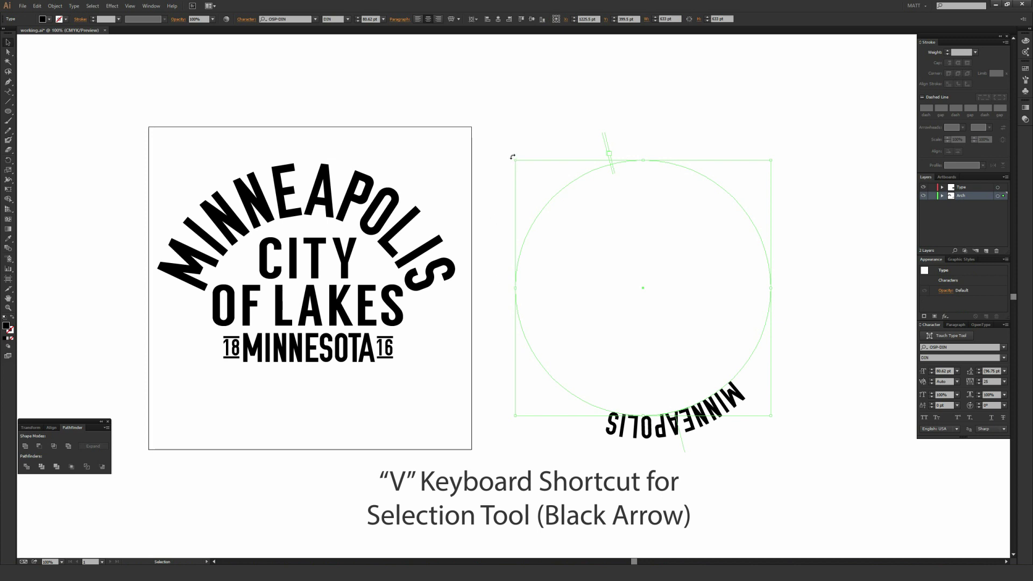
{"action": "left_click_drag", "start_coordinate": [773, 159], "coordinate": [590, 323]}
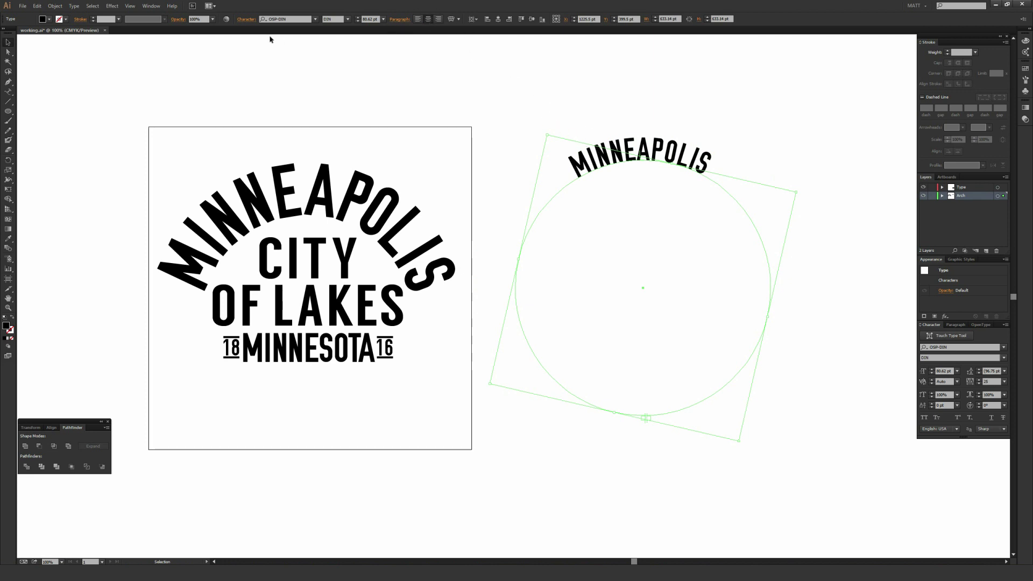
- Set the paragraph alignment of the new arched MINNEAPOLIS text to centred
{"action": "left_click", "coordinate": [151, 6]}
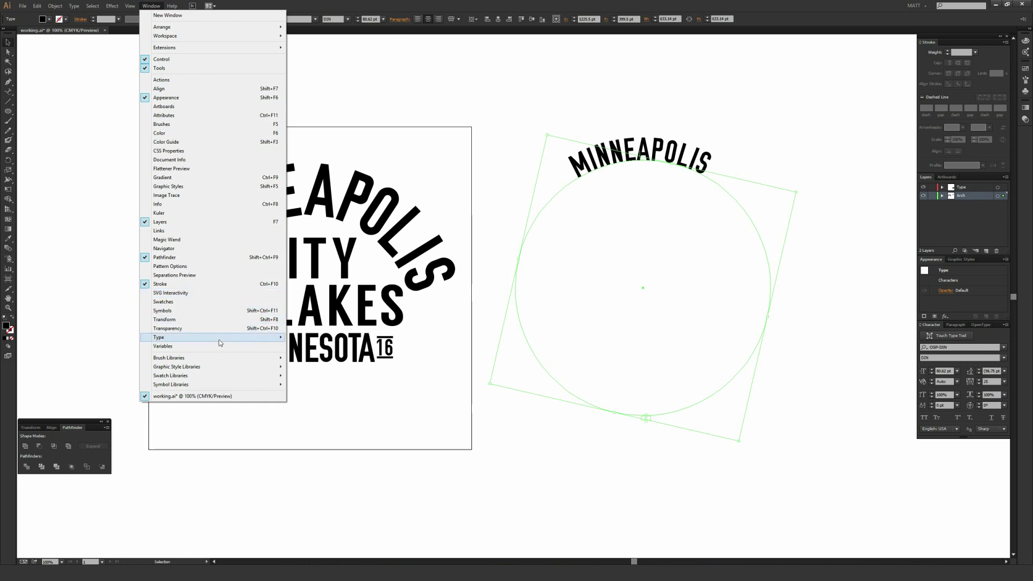
{"action": "mouse_move", "coordinate": [220, 342]}
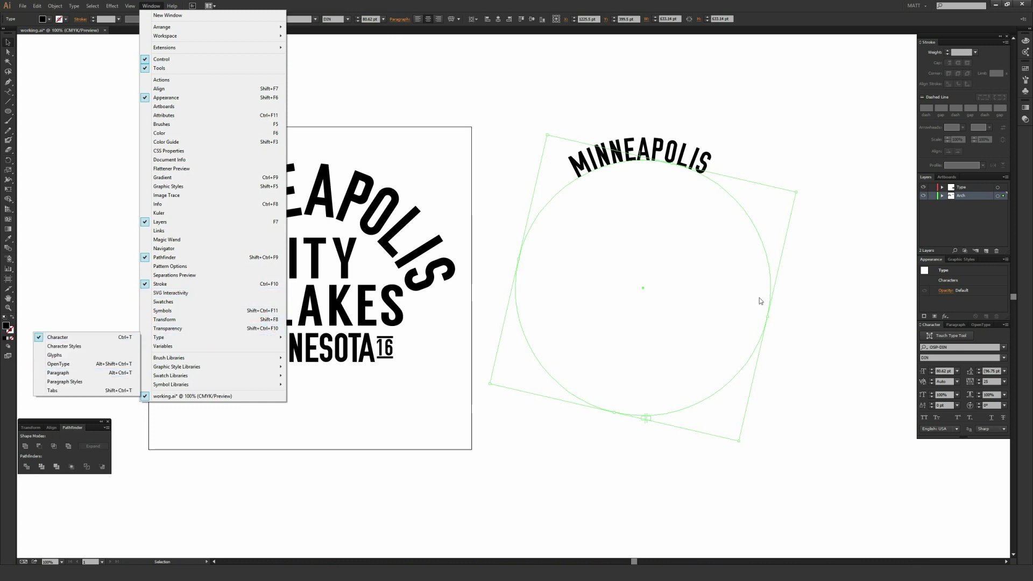
{"action": "left_click", "coordinate": [955, 326]}
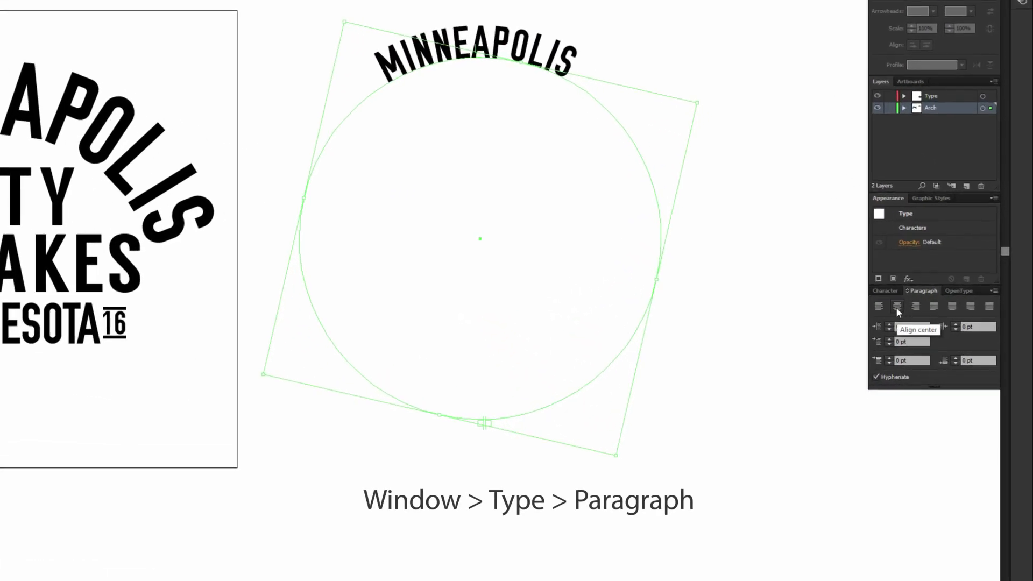
{"action": "left_click", "coordinate": [938, 335]}
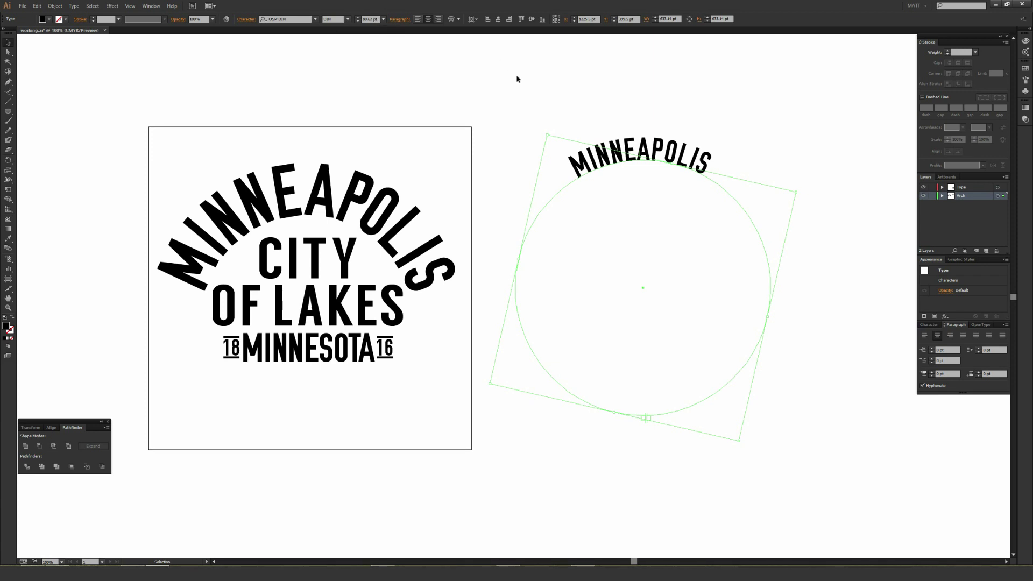
- Copy the type style of the badge's arched MINNEAPOLIS onto the new arched text with the Eyedropper
{"action": "key", "text": "i"}
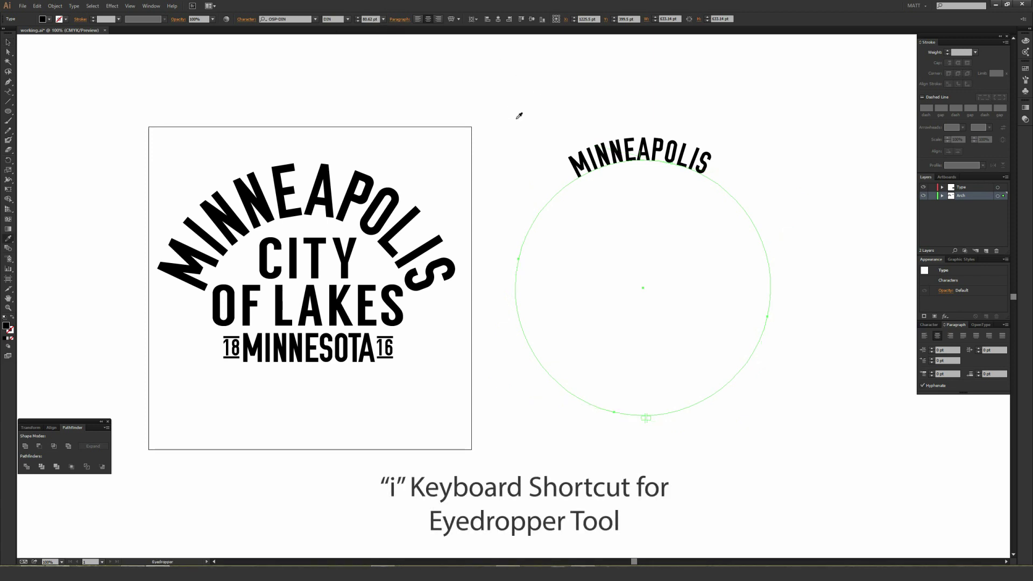
{"action": "left_click", "coordinate": [349, 197]}
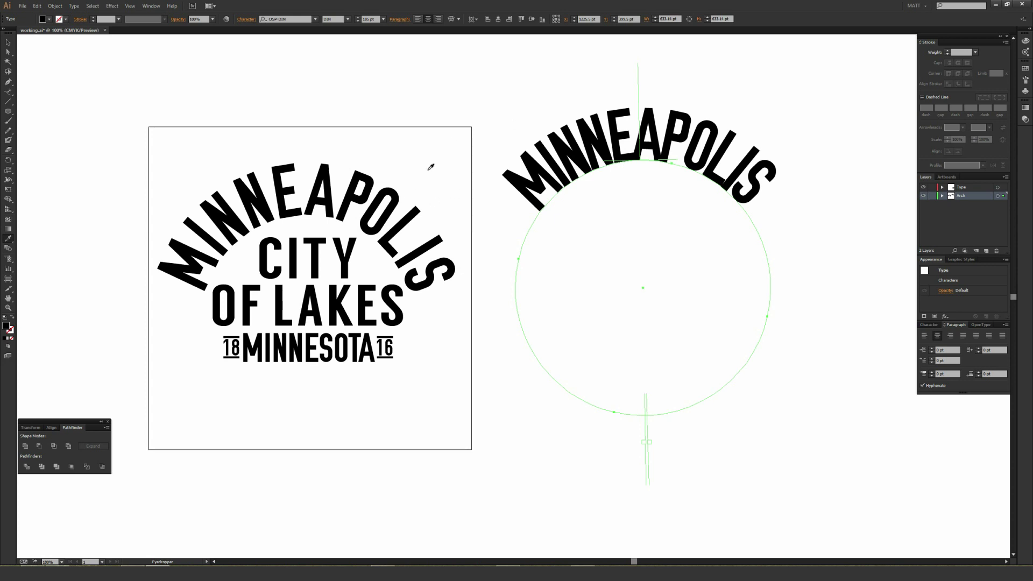
{"action": "key", "text": "v"}
{"action": "left_click", "coordinate": [713, 71]}
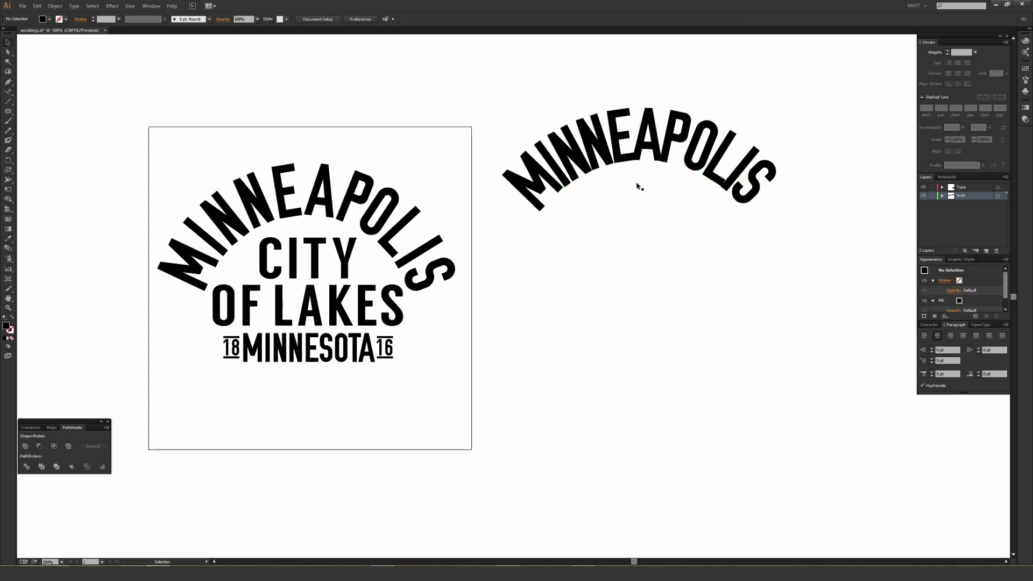
- Set the tracking of the whole new MINNEAPOLIS arch to 0
{"action": "left_click", "coordinate": [675, 187]}
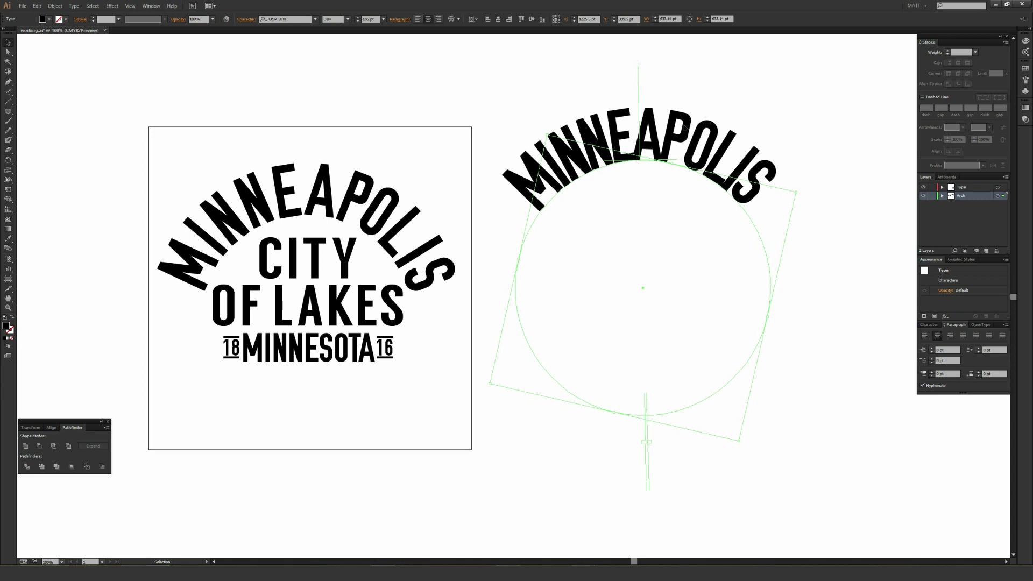
{"action": "left_click", "coordinate": [151, 5]}
{"action": "mouse_move", "coordinate": [192, 337]}
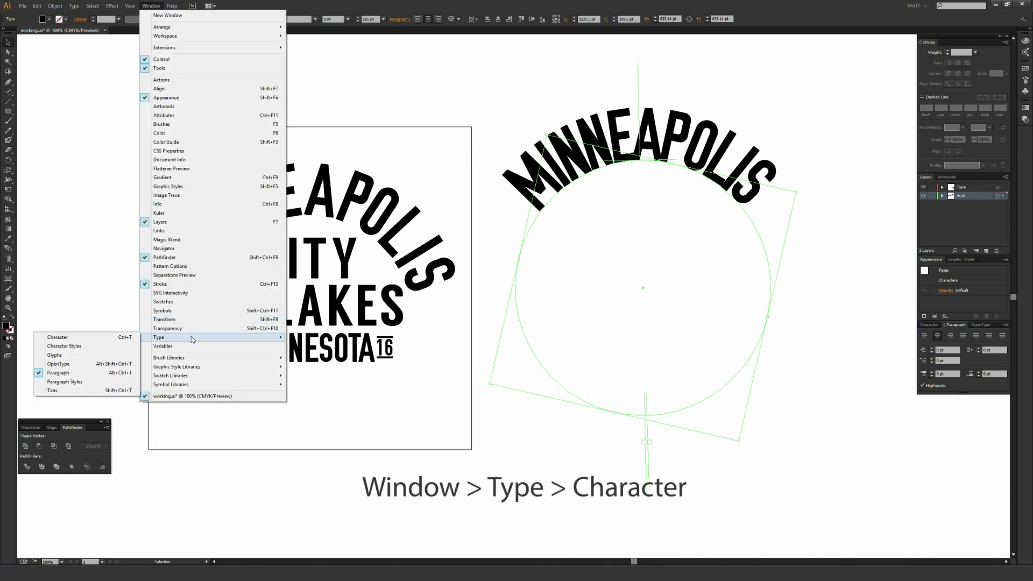
{"action": "left_click", "coordinate": [78, 338]}
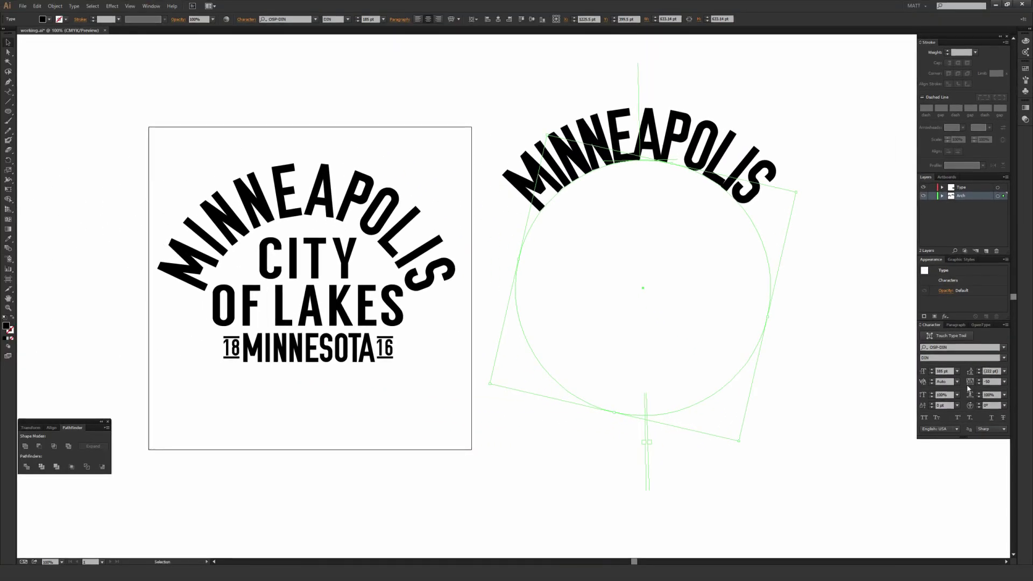
{"action": "left_click", "coordinate": [1004, 382]}
{"action": "left_click", "coordinate": [1012, 444]}
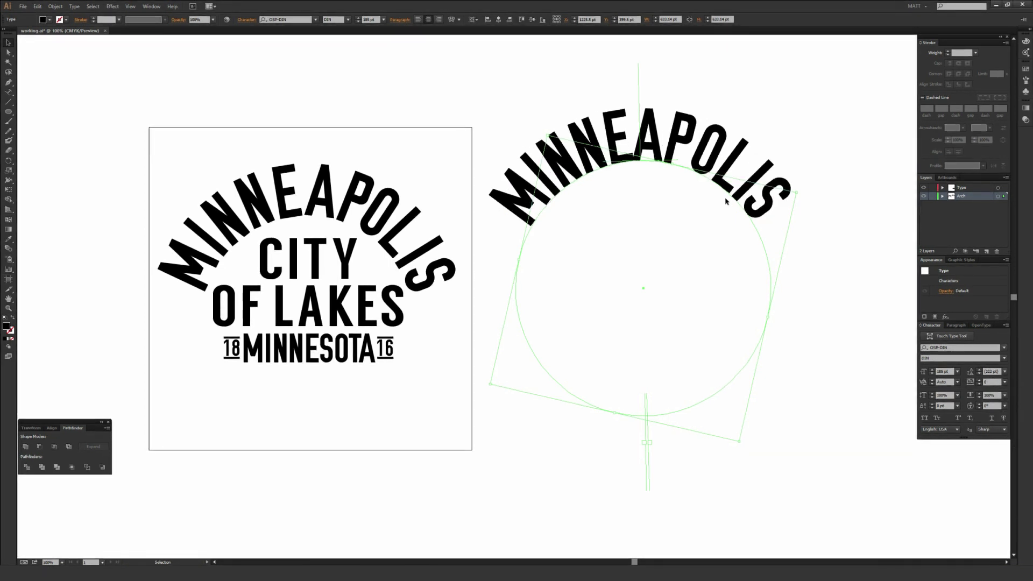
{"action": "left_click", "coordinate": [718, 201]}
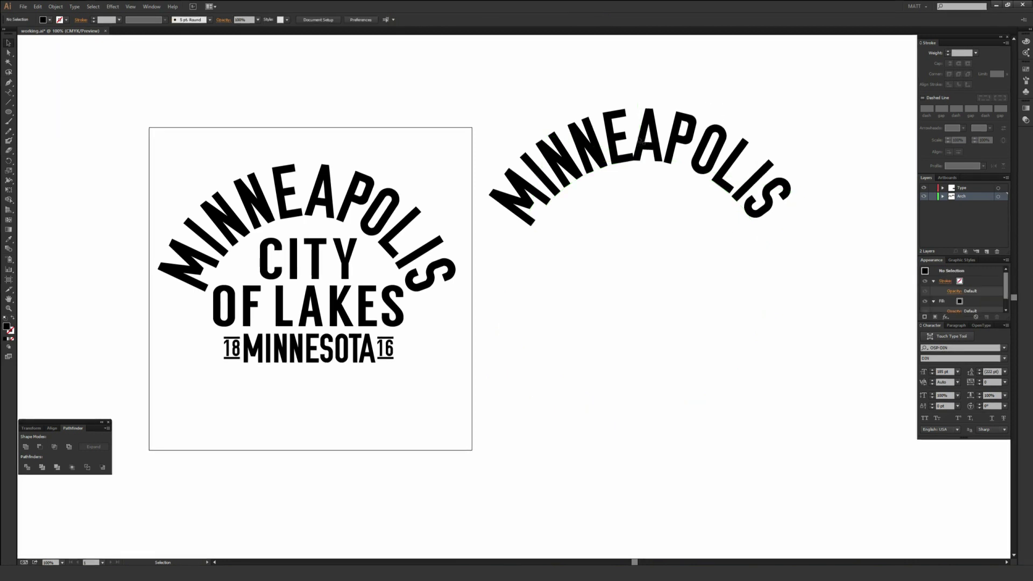
- Set the tracking of only the letter E in the new MINNEAPOLIS arch to 50, and select the whole type object
{"action": "key", "text": "t"}
{"action": "left_click_drag", "start_coordinate": [628, 138], "coordinate": [605, 140]}
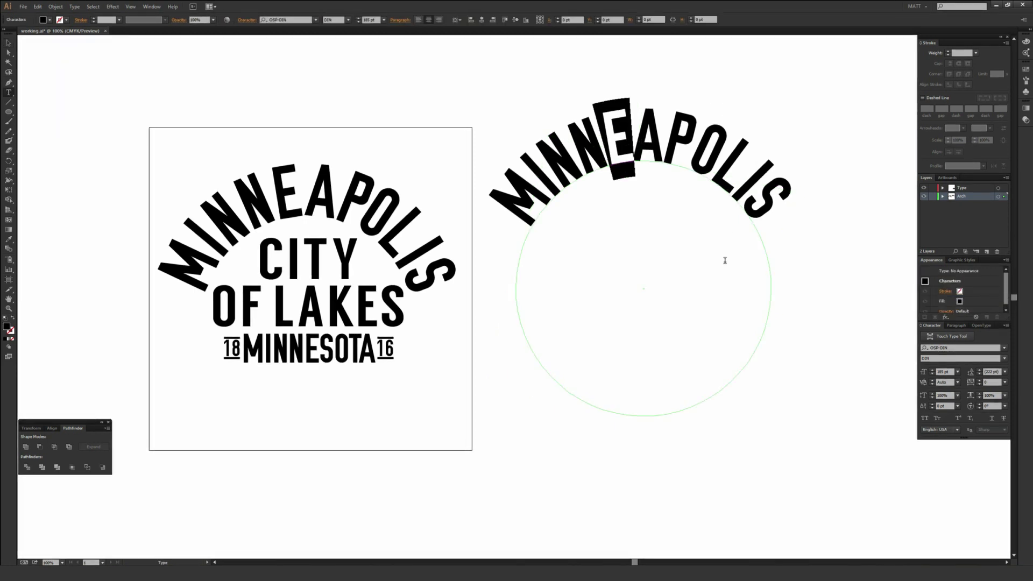
{"action": "left_click", "coordinate": [1005, 382]}
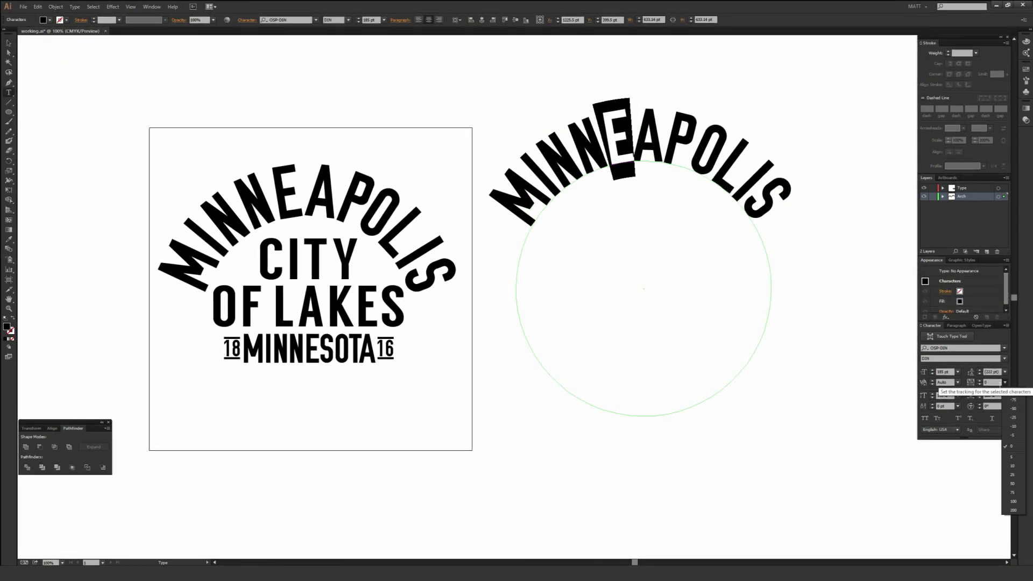
{"action": "left_click", "coordinate": [1014, 484]}
{"action": "left_click", "coordinate": [627, 137]}
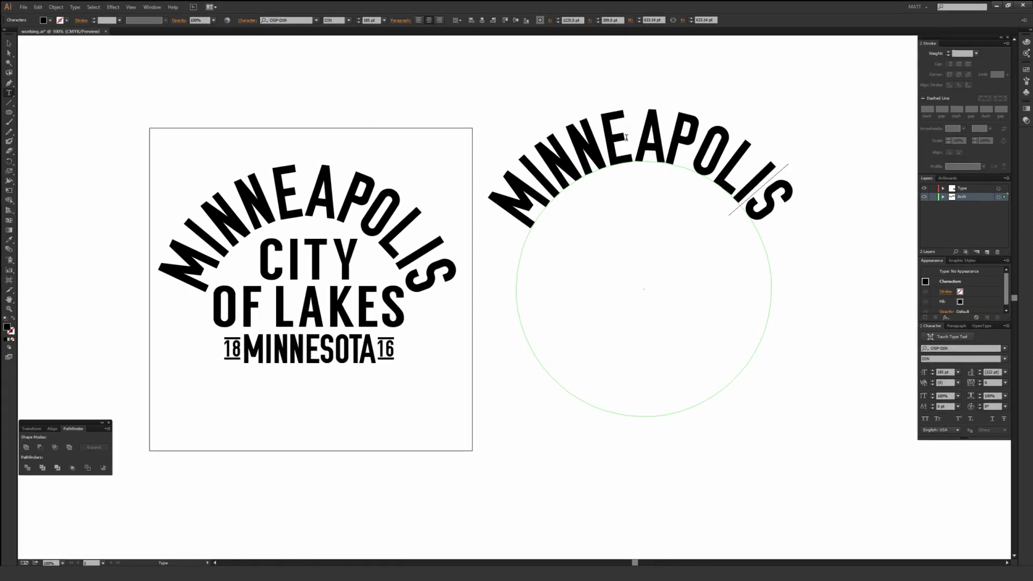
{"action": "left_click_drag", "start_coordinate": [626, 138], "coordinate": [631, 135]}
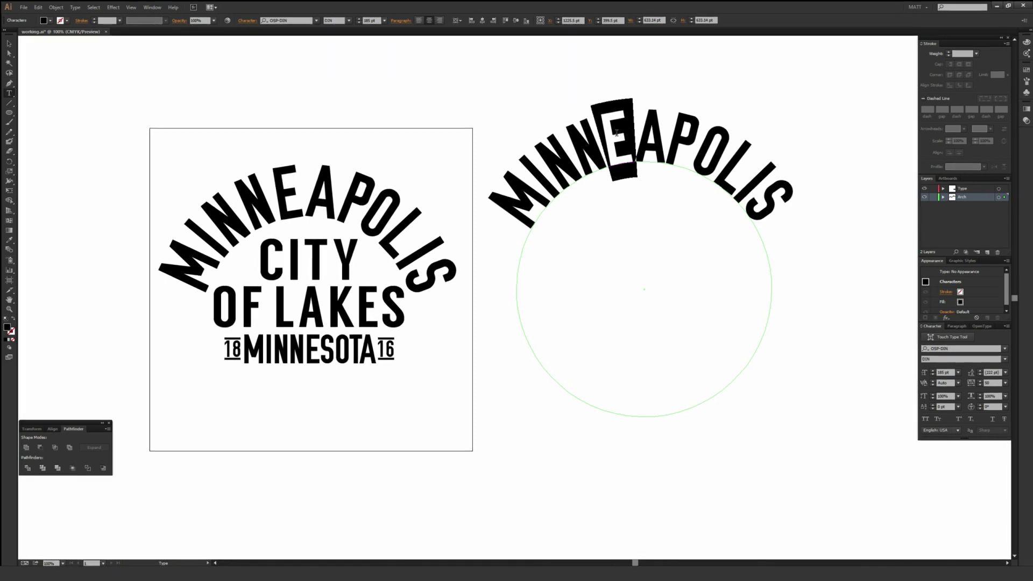
{"action": "left_click", "coordinate": [628, 111], "text": "ctrl"}
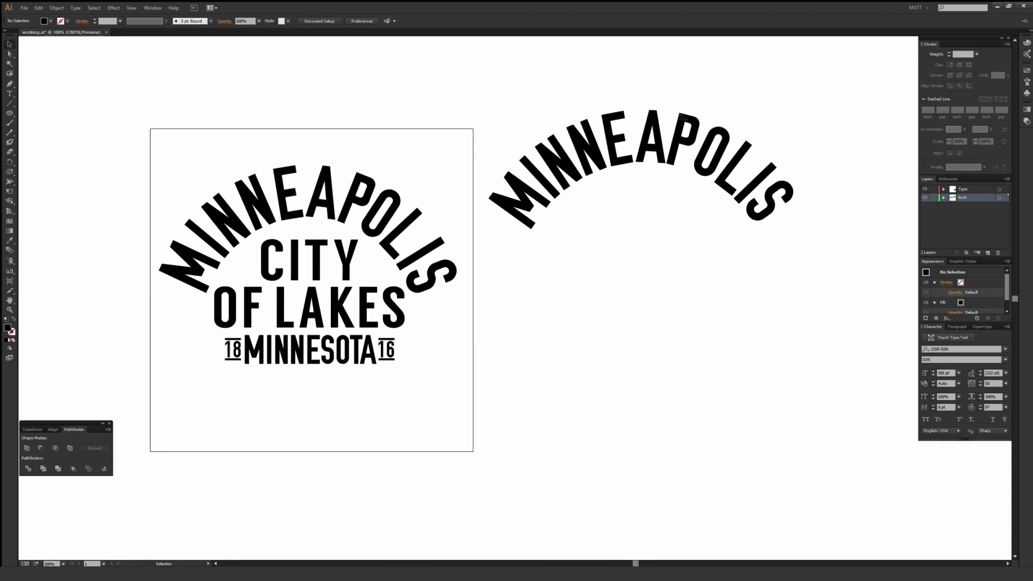
{"action": "left_click", "coordinate": [681, 142]}
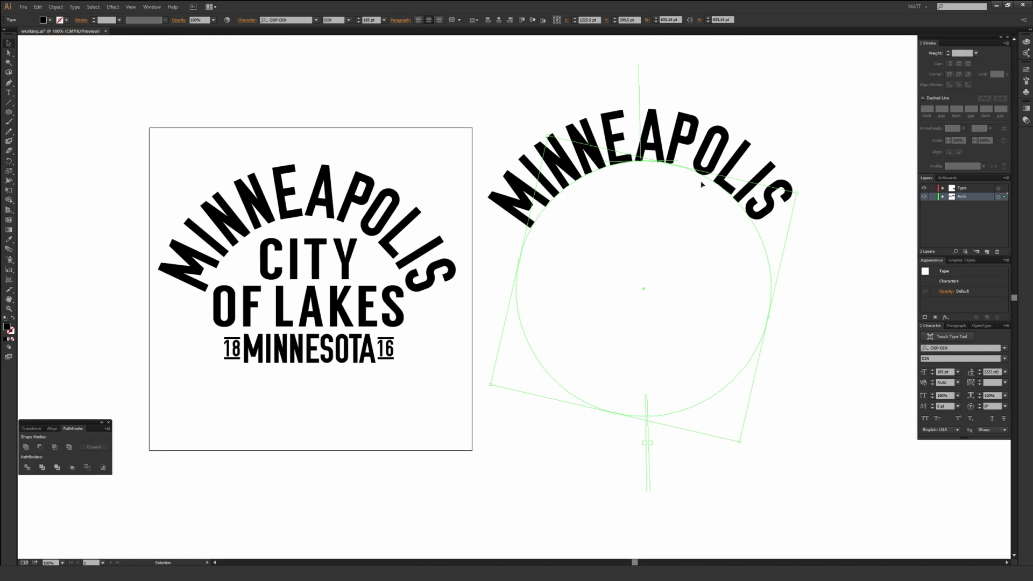
- Deselect the new arched MINNEAPOLIS text and lock the Arch layer
{"action": "left_click", "coordinate": [722, 94]}
{"action": "left_click", "coordinate": [600, 200]}
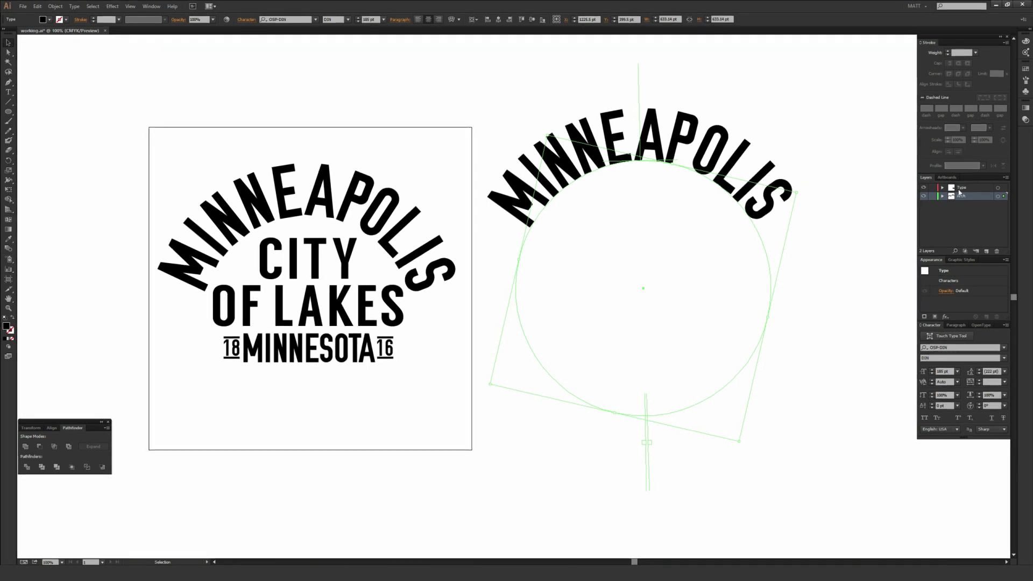
{"action": "left_click", "coordinate": [151, 5]}
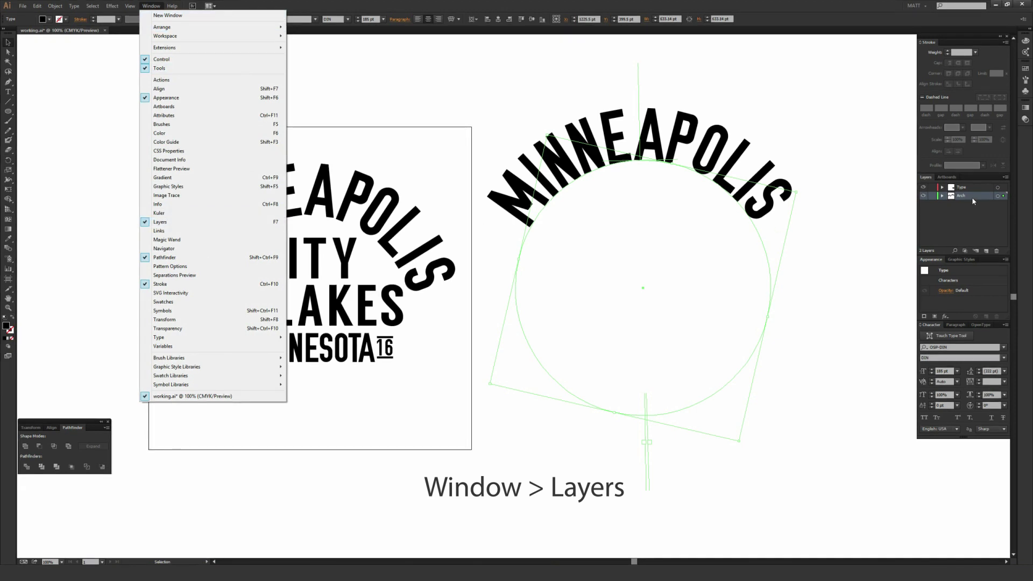
{"action": "left_click", "coordinate": [196, 223]}
{"action": "key", "text": "ctrl+shift+a"}
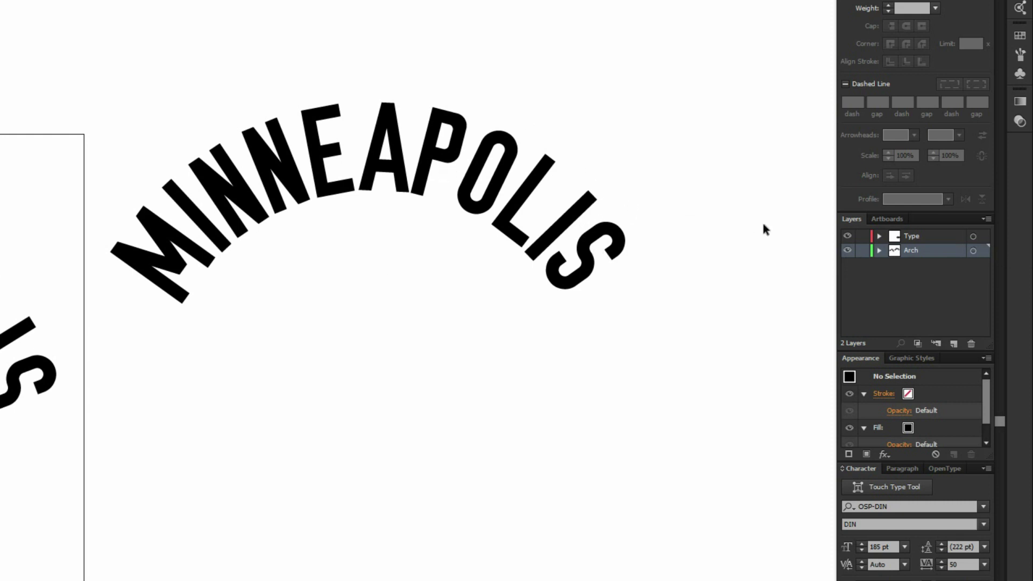
{"action": "left_click", "coordinate": [862, 252]}
- Try placing a copy of the badge's CITY OF LAKES text beneath the locked MINNEAPOLIS arch
{"action": "left_click_drag", "start_coordinate": [572, 75], "coordinate": [354, 266]}
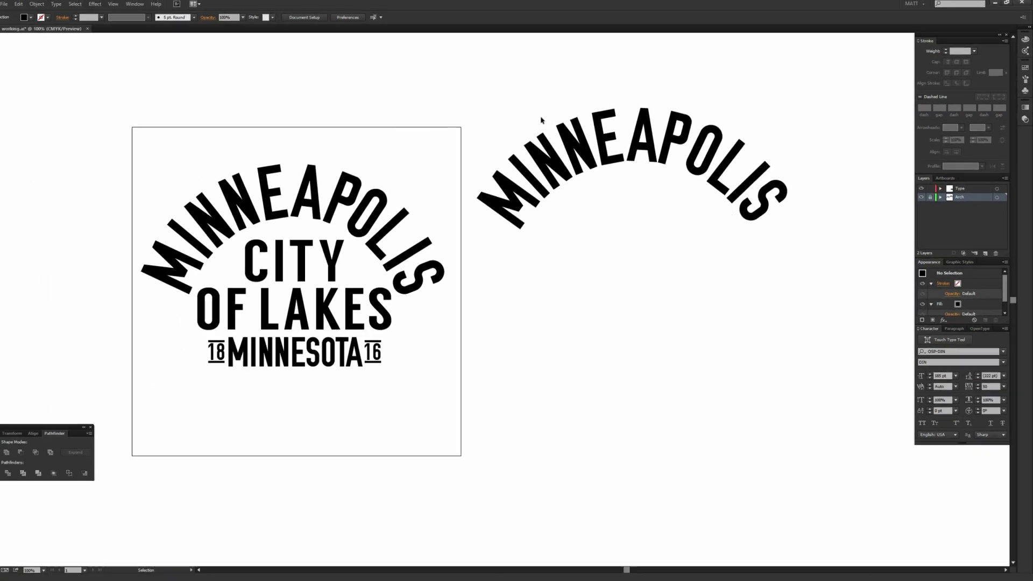
{"action": "left_click", "coordinate": [324, 313]}
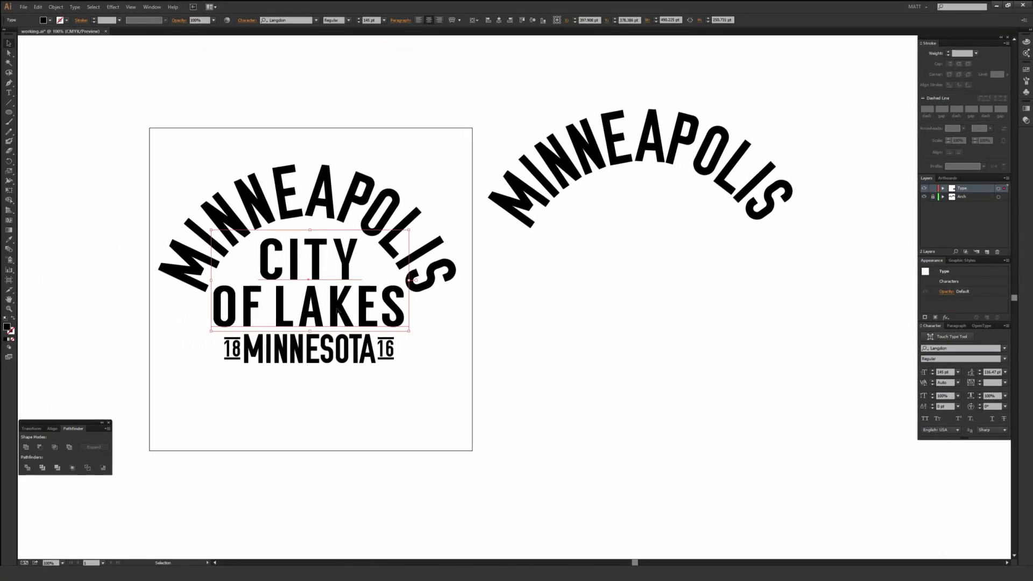
{"action": "left_click_drag", "start_coordinate": [337, 311], "coordinate": [656, 180]}
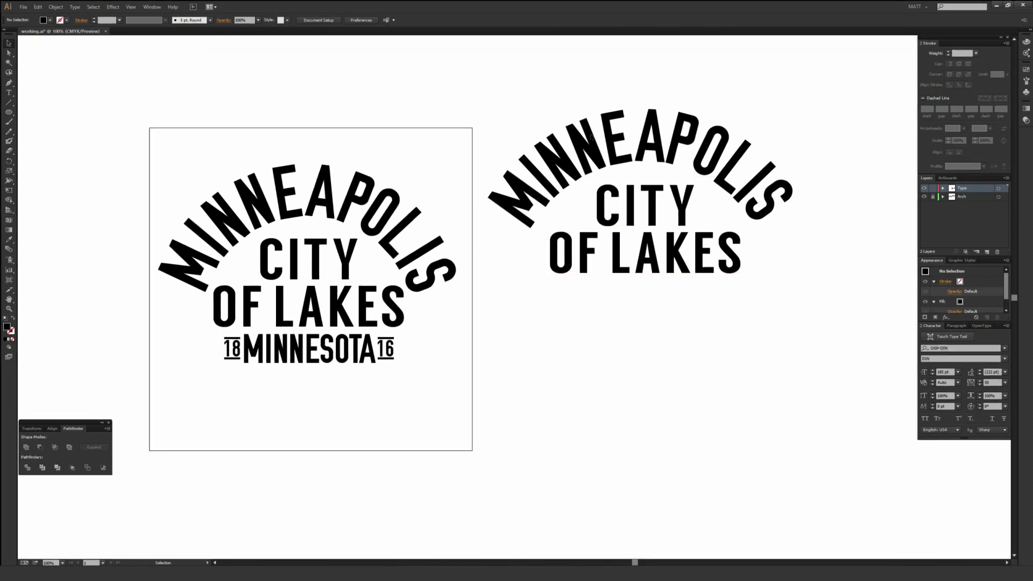
{"action": "key", "text": "Delete"}
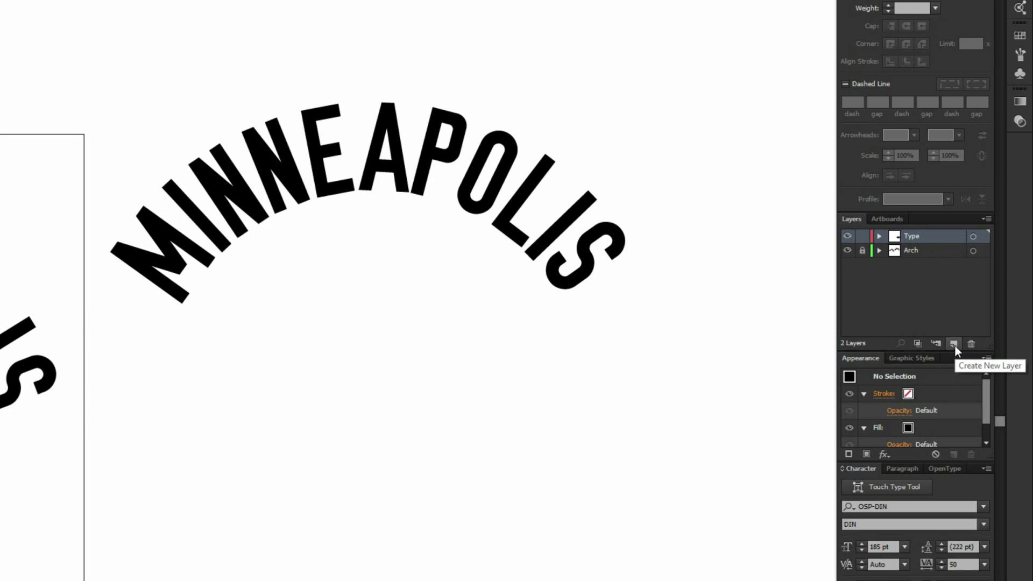
- Add a trial layer above the Type layer and delete it again
{"action": "left_click", "coordinate": [954, 344]}
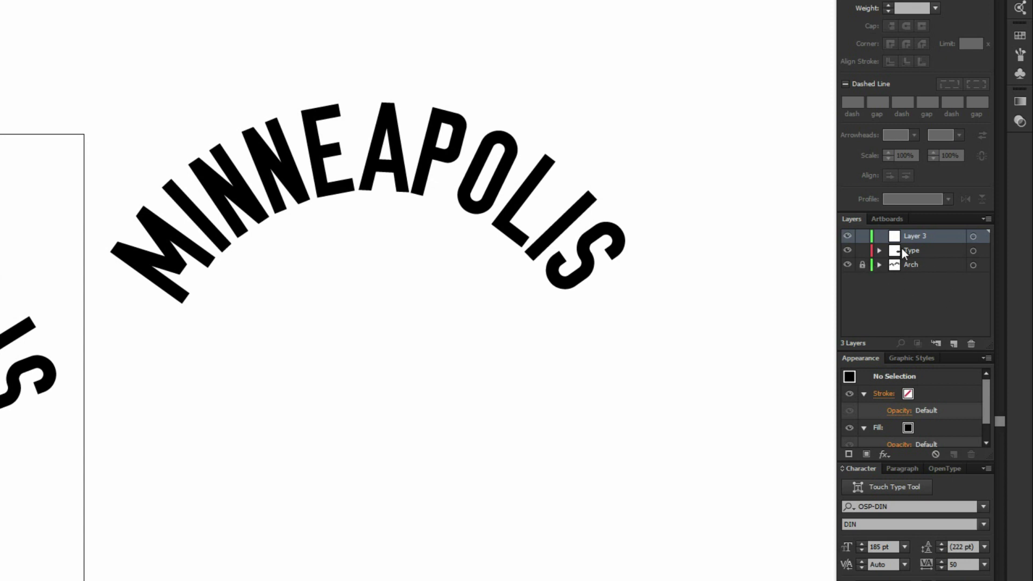
{"action": "key", "text": "ctrl+a"}
{"action": "left_click", "coordinate": [118, 510]}
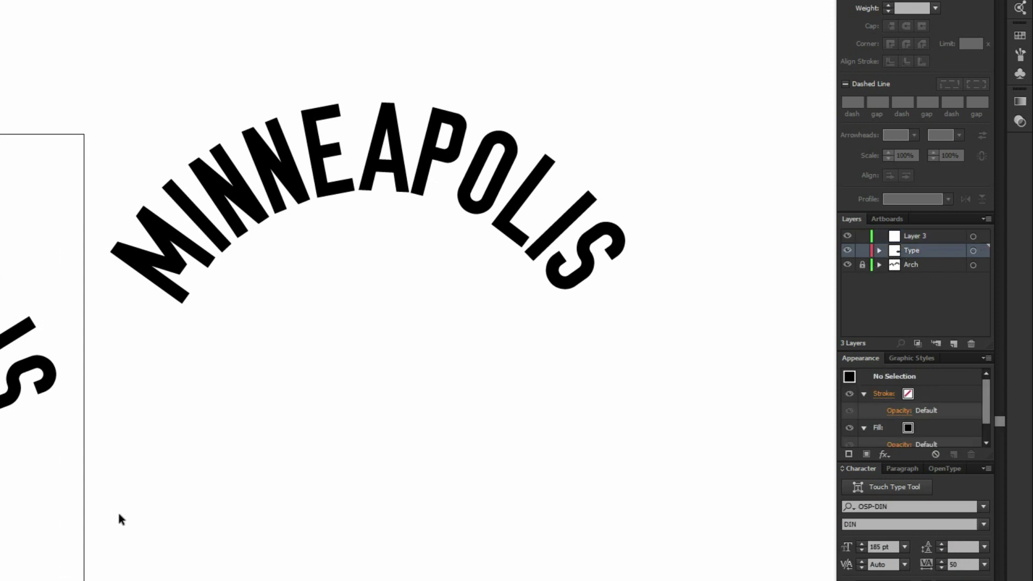
{"action": "left_click", "coordinate": [915, 236]}
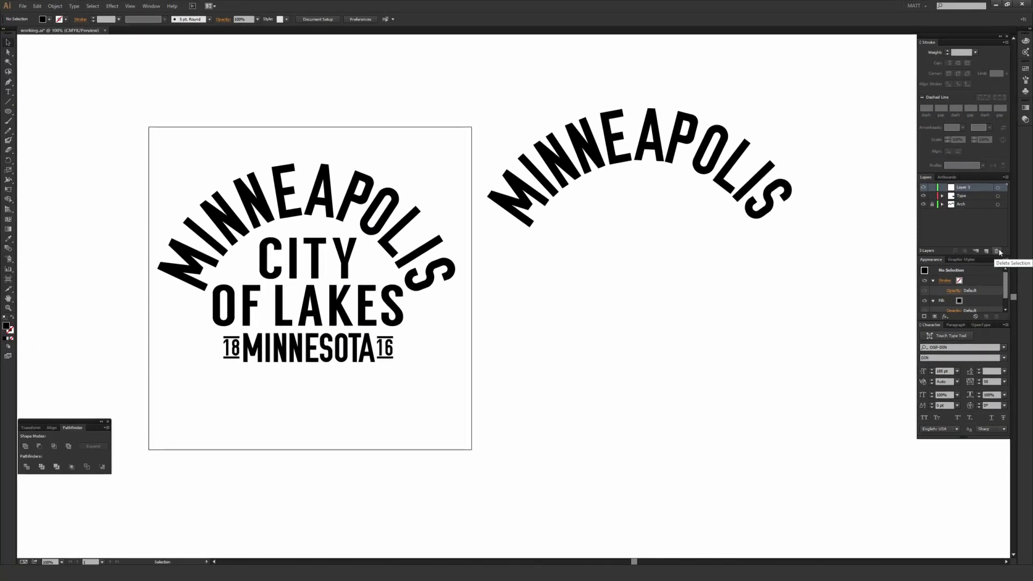
{"action": "left_click", "coordinate": [997, 251]}
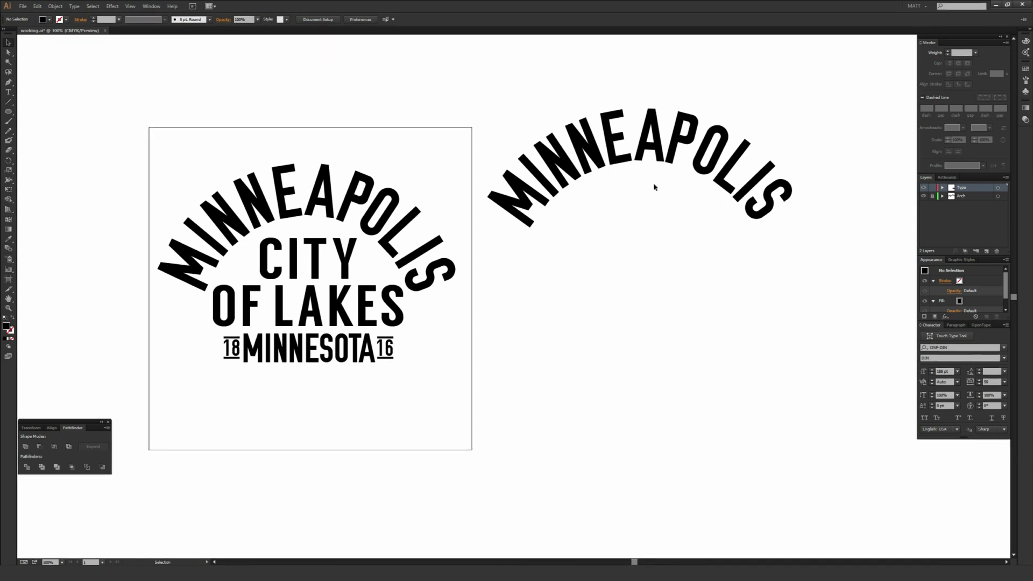
- Create a text object reading CITY and OF LAKES on two lines on the Type layer, and place it below the new arch
{"action": "key", "text": "t"}
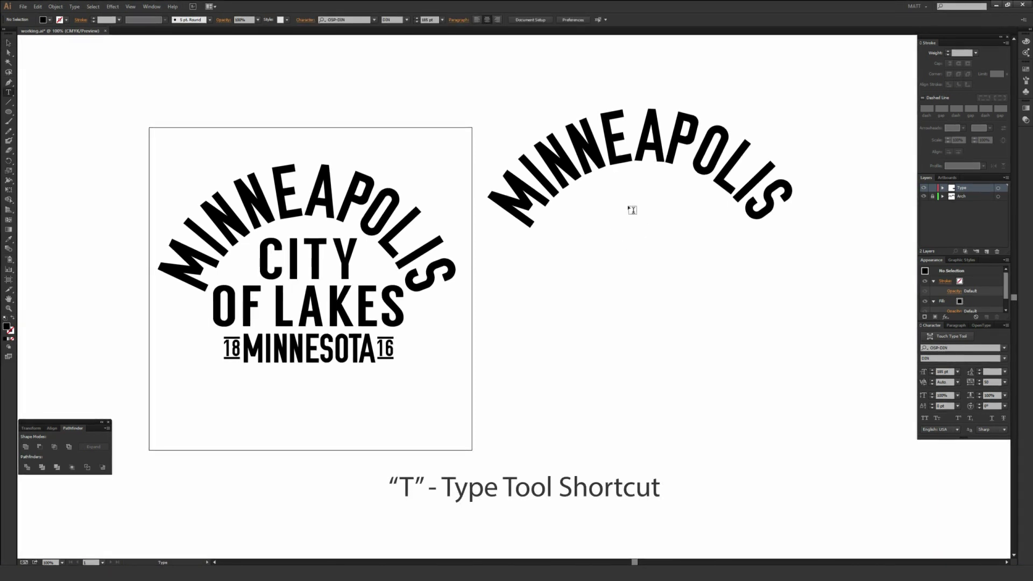
{"action": "left_click", "coordinate": [630, 210]}
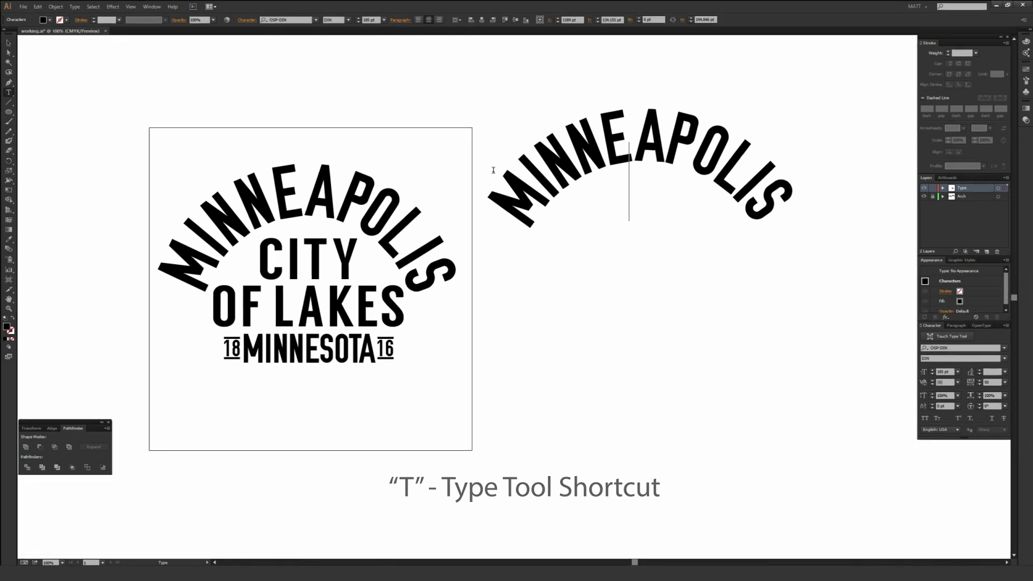
{"action": "type", "text": "CITY"}
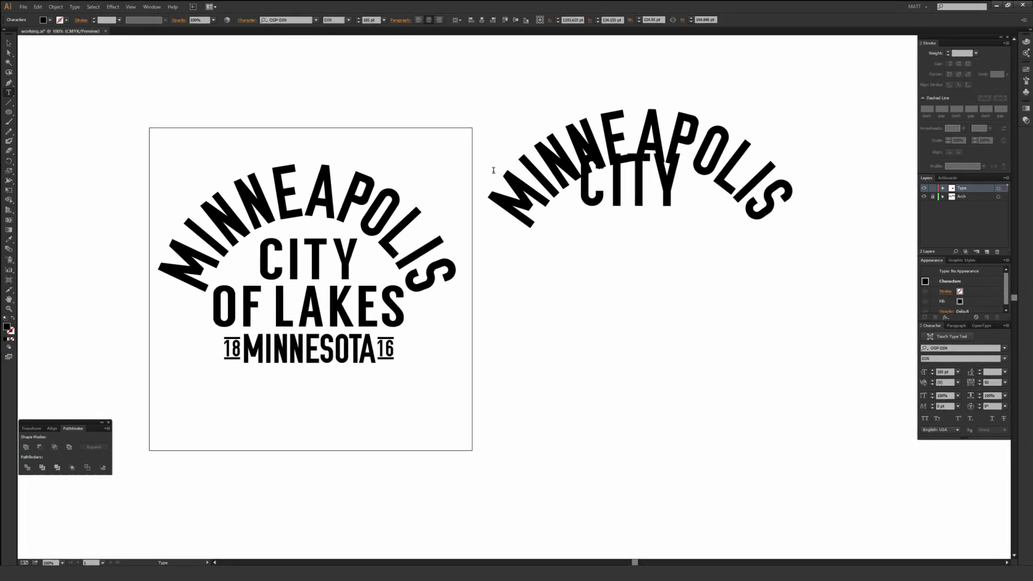
{"action": "key", "text": "Return"}
{"action": "type", "text": "OF LAKES"}
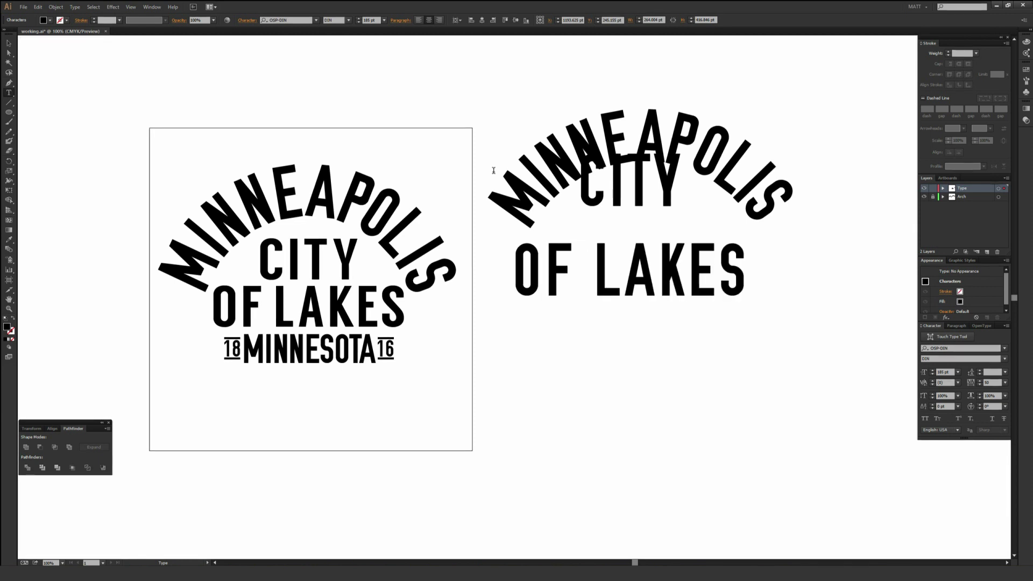
{"action": "key", "text": "Escape"}
{"action": "left_click_drag", "start_coordinate": [643, 195], "coordinate": [655, 247]}
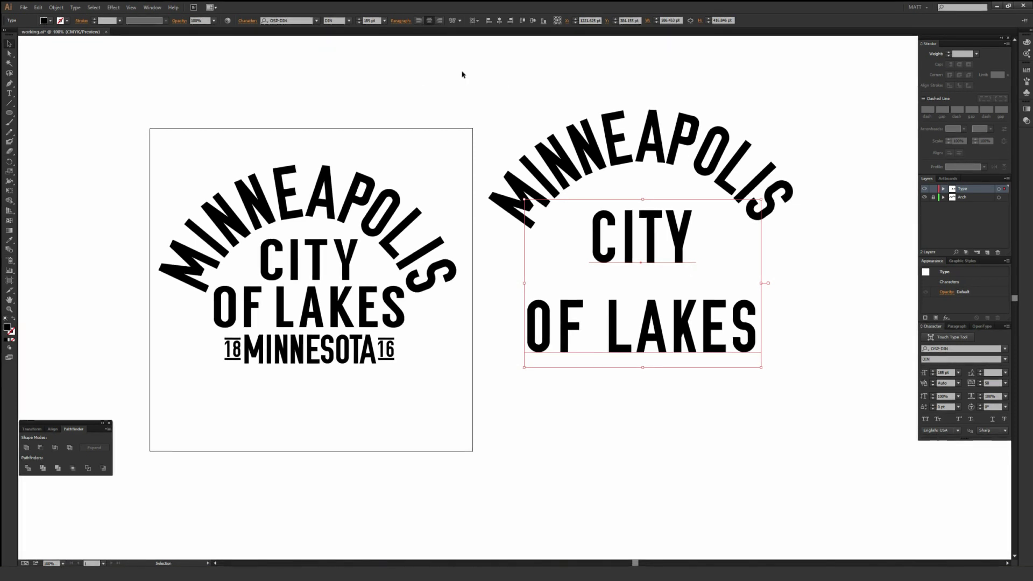
- Set the two-line text's paragraph alignment to centred and reposition it under the middle of the arch
{"action": "left_click_drag", "start_coordinate": [592, 237], "coordinate": [653, 233]}
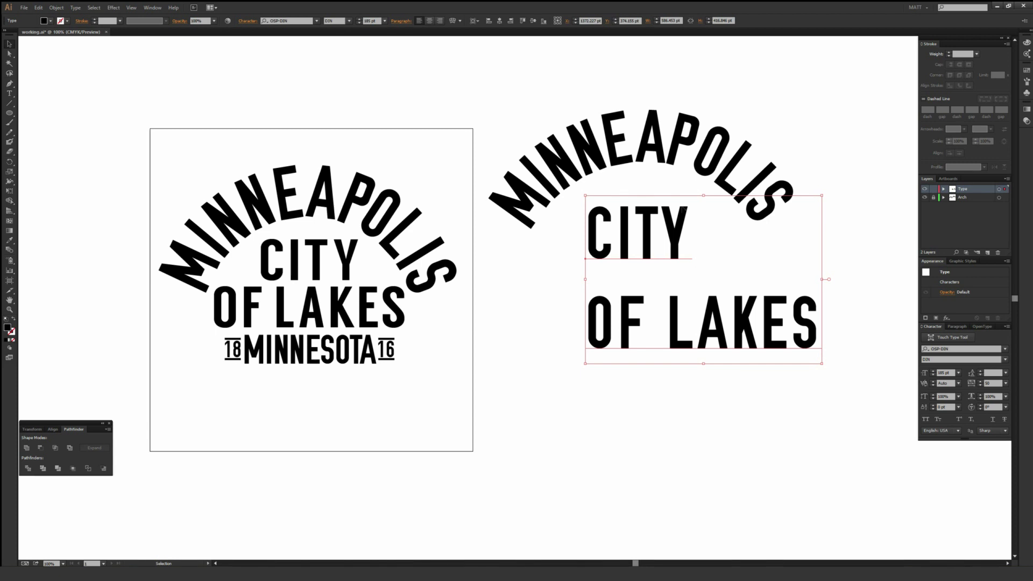
{"action": "left_click", "coordinate": [430, 21]}
{"action": "left_click_drag", "start_coordinate": [602, 229], "coordinate": [655, 226]}
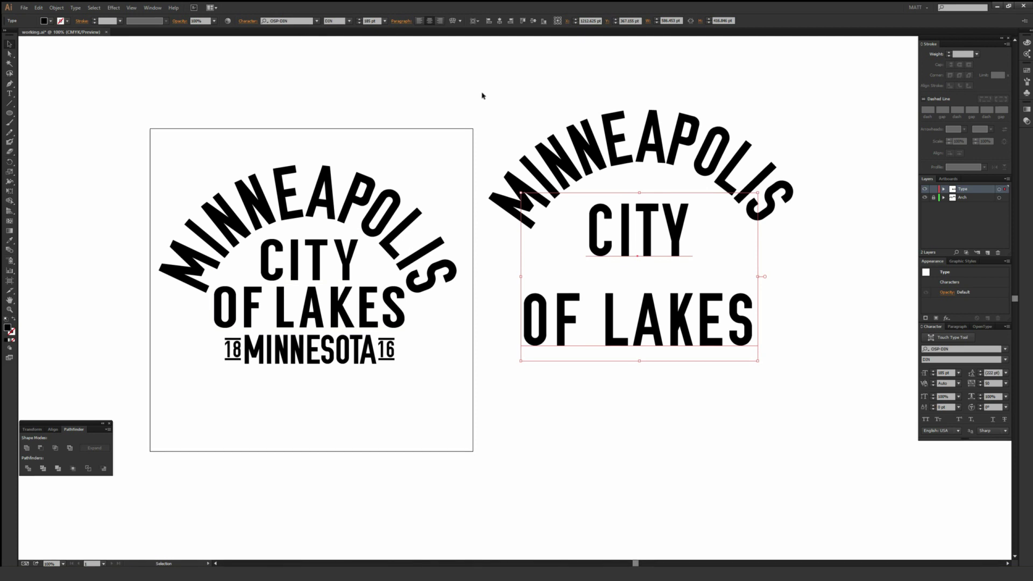
- Change the font of the new CITY OF LAKES text to Langdon Regular
{"action": "left_click", "coordinate": [318, 22]}
{"action": "scroll", "coordinate": [328, 134], "scroll_direction": "down", "scroll_amount": 5}
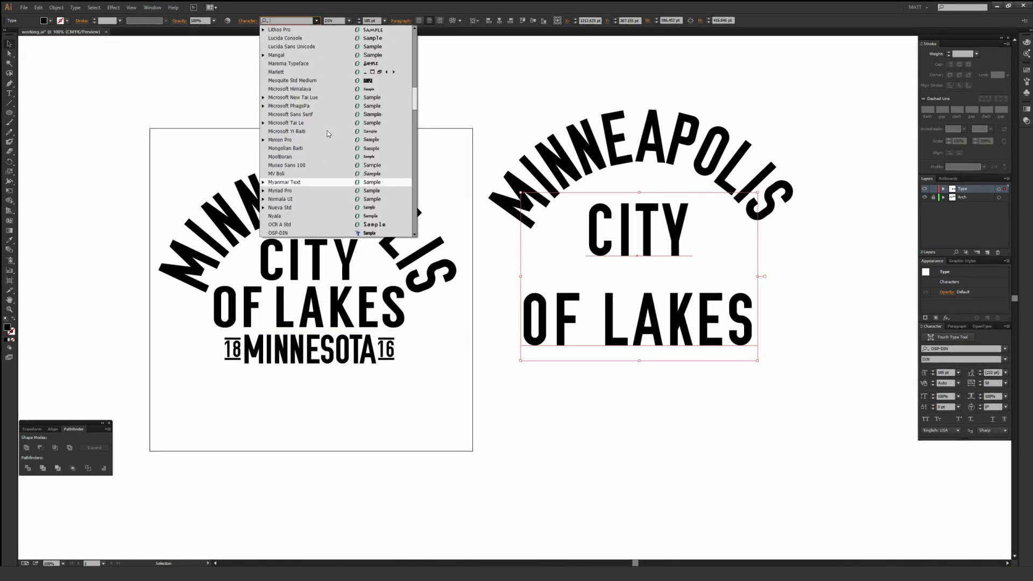
{"action": "scroll", "coordinate": [329, 134], "scroll_direction": "up", "scroll_amount": 1}
{"action": "scroll", "coordinate": [328, 135], "scroll_direction": "up", "scroll_amount": 1}
{"action": "left_click", "coordinate": [315, 47]}
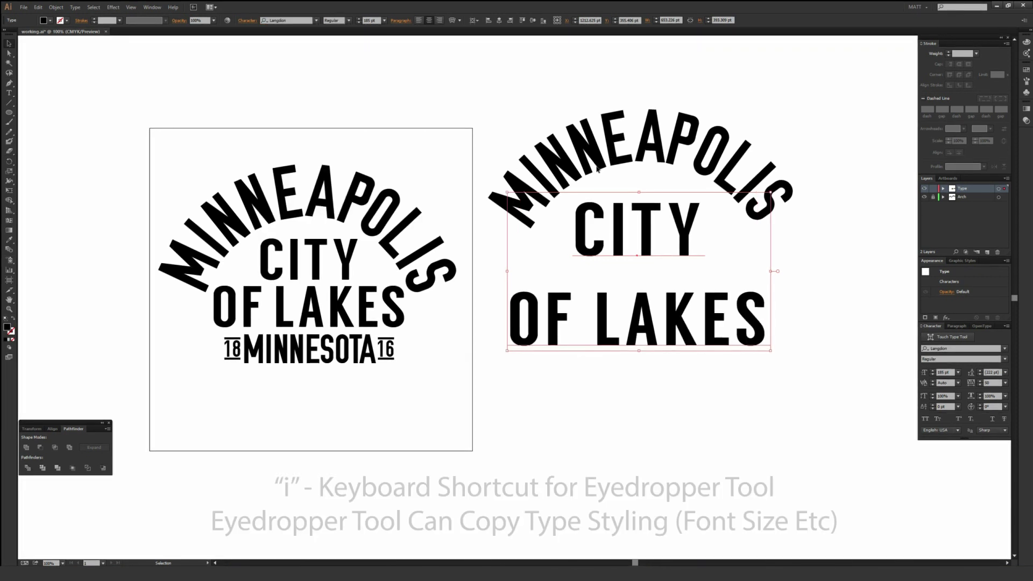
- Copy the badge's CITY OF LAKES type style onto the new text with the Eyedropper and move it closer to the arch
{"action": "key", "text": "i"}
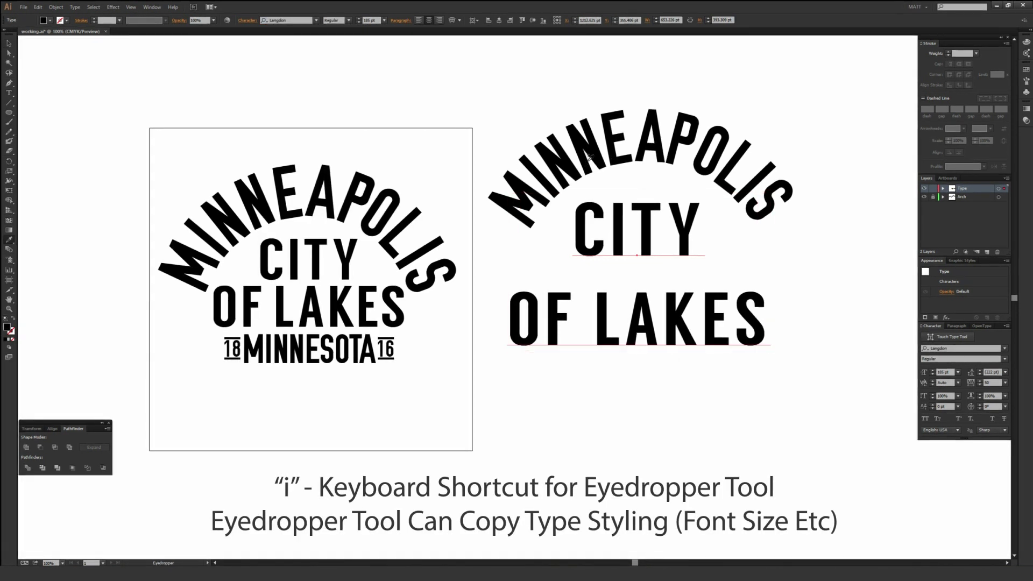
{"action": "left_click", "coordinate": [319, 260]}
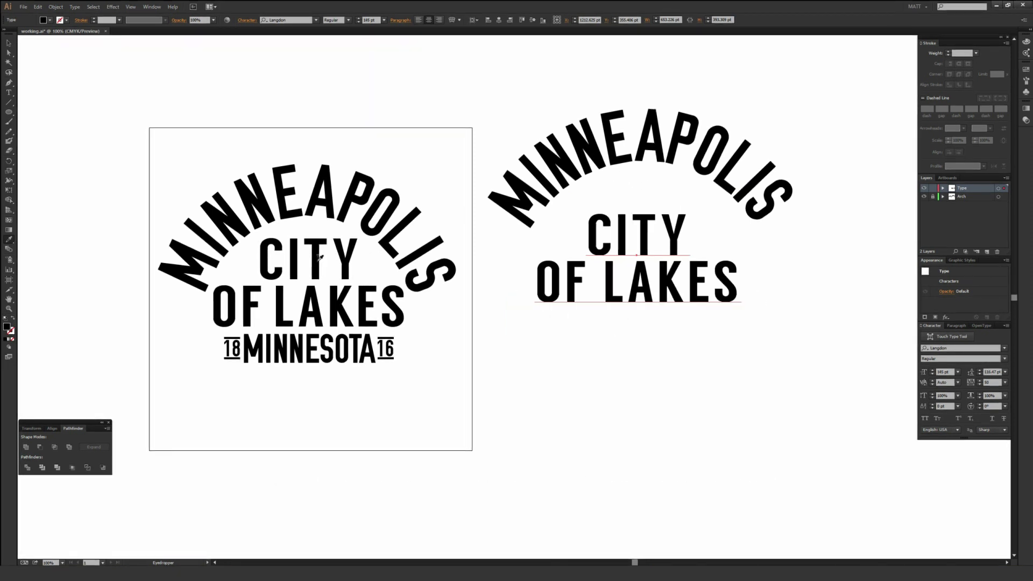
{"action": "key", "text": "v"}
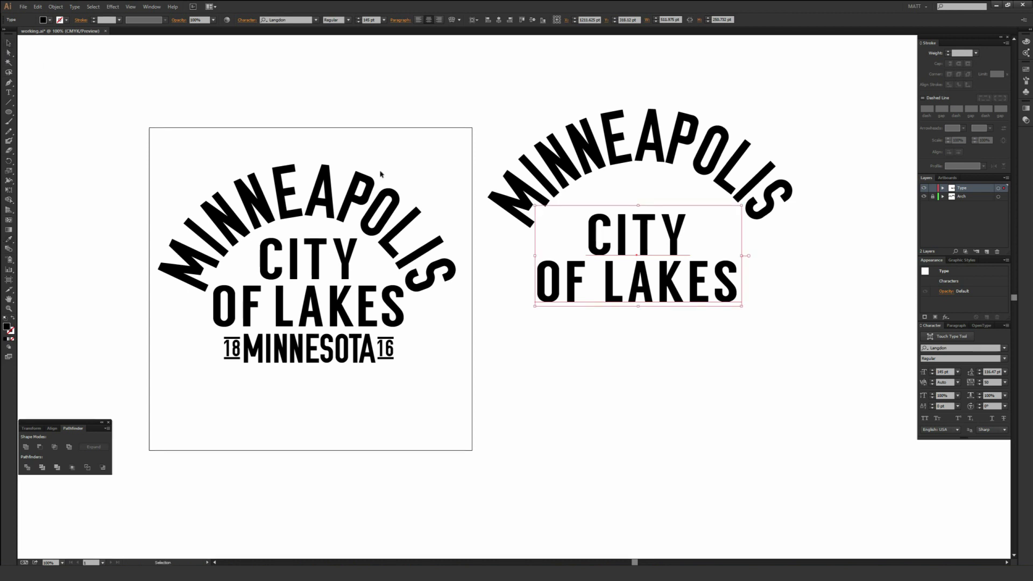
{"action": "left_click_drag", "start_coordinate": [637, 234], "coordinate": [644, 214]}
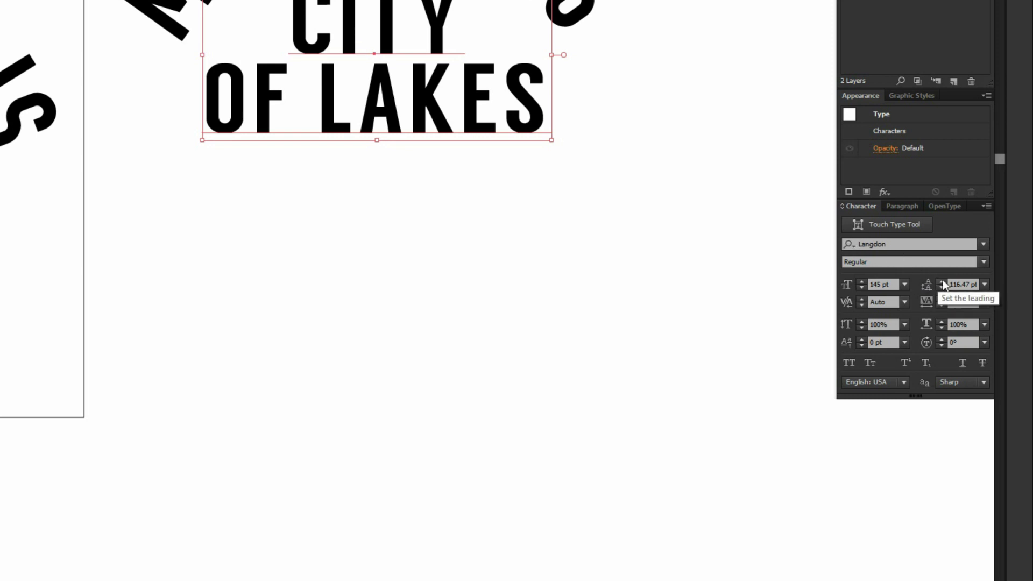
- Try wider leading values on the new CITY OF LAKES text, such as 142 pt and 127 pt
{"action": "left_click_drag", "start_coordinate": [942, 279], "coordinate": [942, 279]}
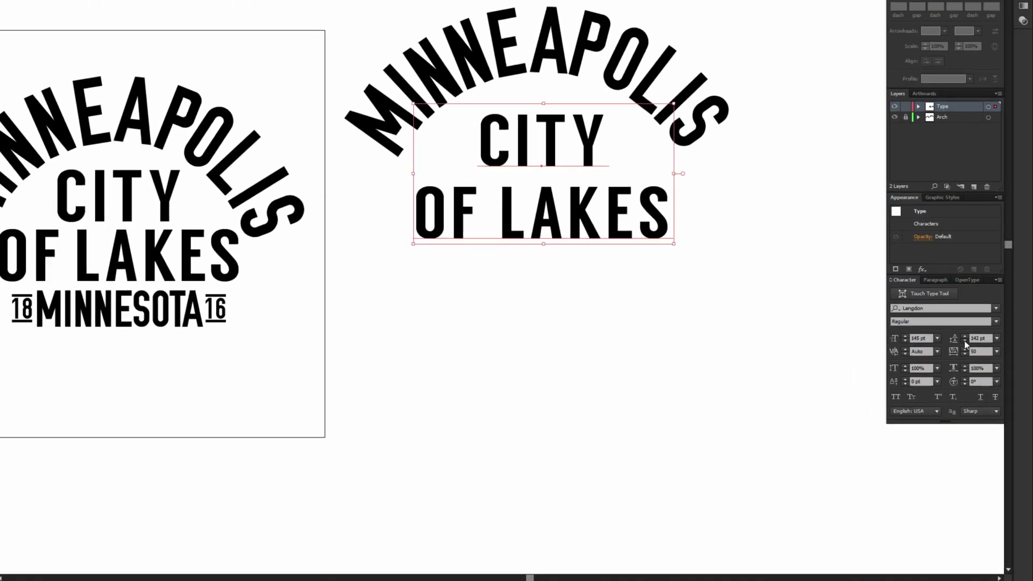
{"action": "left_click_drag", "start_coordinate": [964, 342], "coordinate": [964, 342]}
{"action": "left_click", "coordinate": [732, 307]}
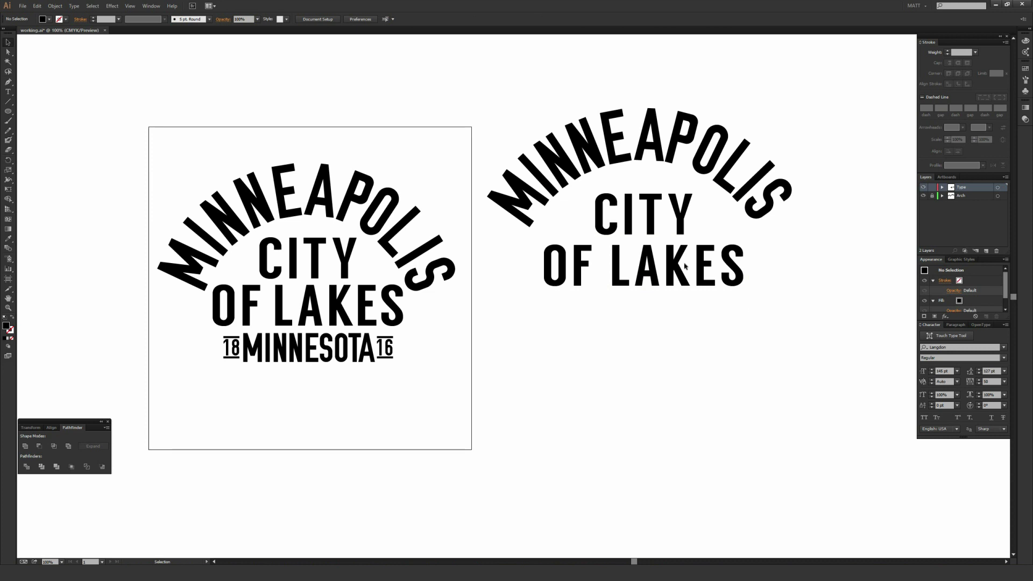
{"action": "left_click", "coordinate": [685, 266]}
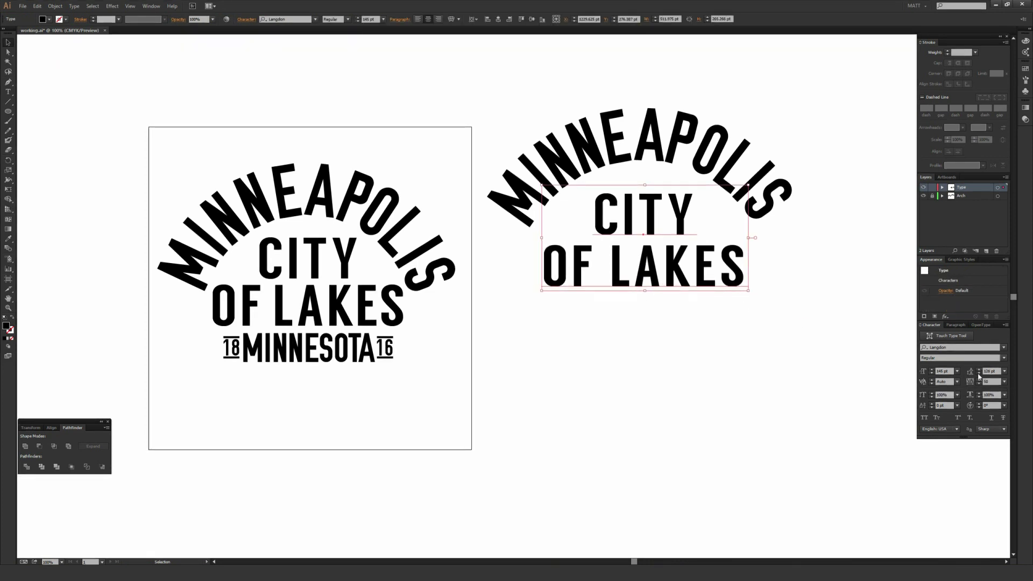
{"action": "left_click", "coordinate": [745, 348]}
{"action": "key", "text": "ctrl+z"}
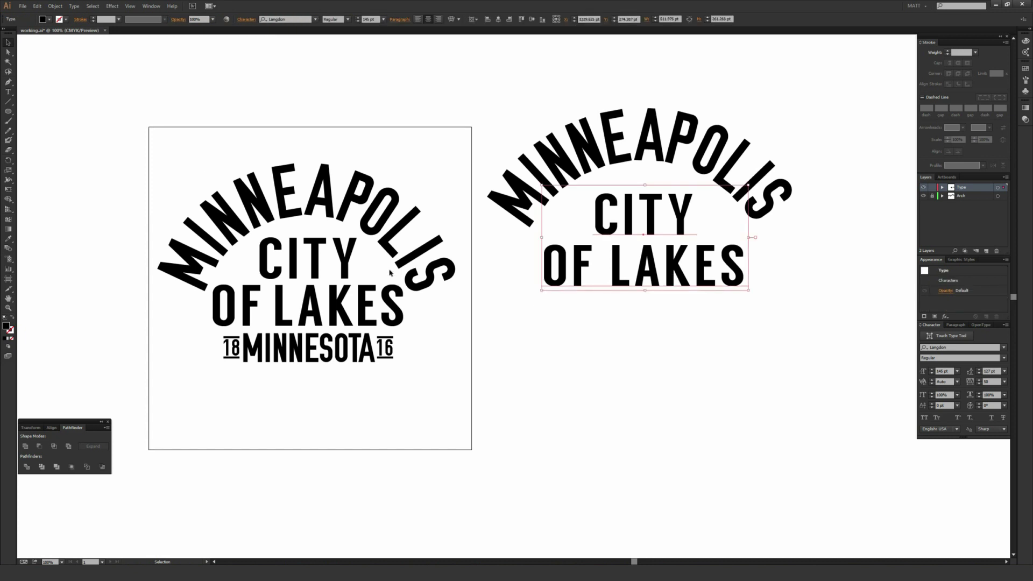
- Match the new CITY OF LAKES text's leading to the badge's original with the Eyedropper and deselect it
{"action": "key", "text": "i"}
{"action": "left_click", "coordinate": [320, 260]}
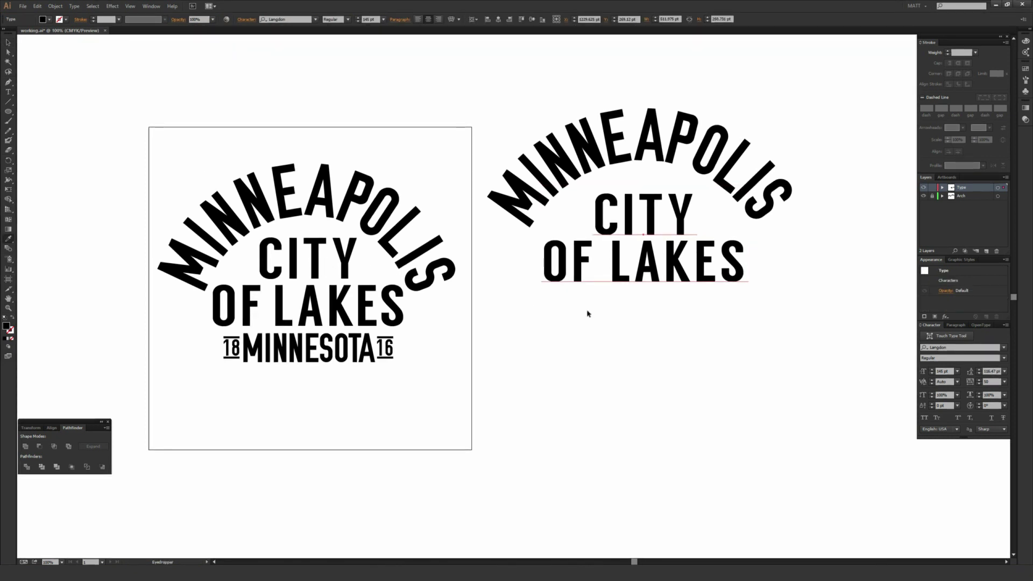
{"action": "key", "text": "v"}
{"action": "left_click", "coordinate": [645, 317]}
{"action": "left_click_drag", "start_coordinate": [665, 322], "coordinate": [764, 247]}
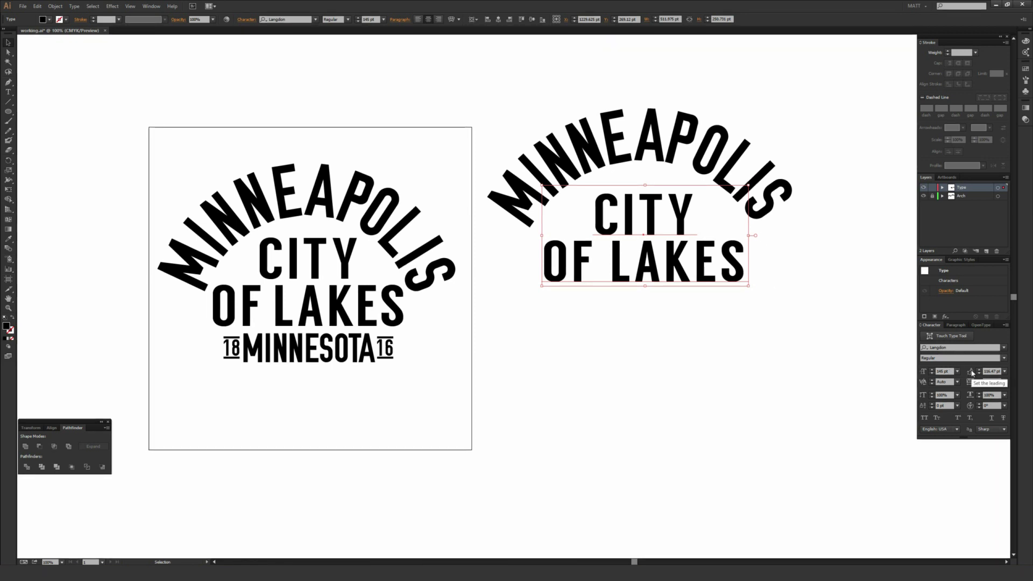
{"action": "left_click", "coordinate": [748, 321]}
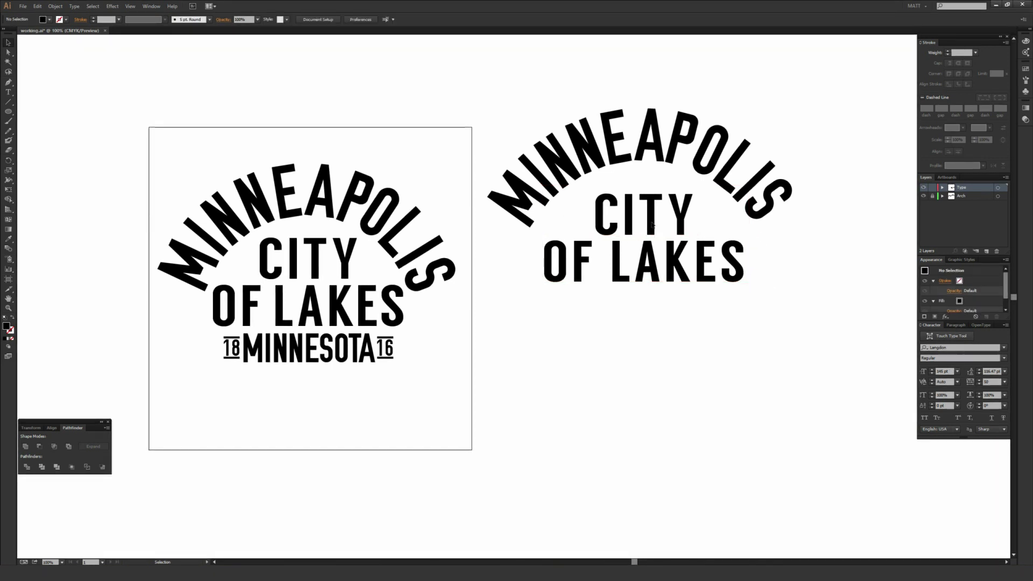
- Move the new CITY OF LAKES text up so CITY sits just inside the MINNEAPOLIS arch, and leave the text selected
{"action": "left_click_drag", "start_coordinate": [652, 226], "coordinate": [653, 207]}
{"action": "left_click", "coordinate": [707, 178]}
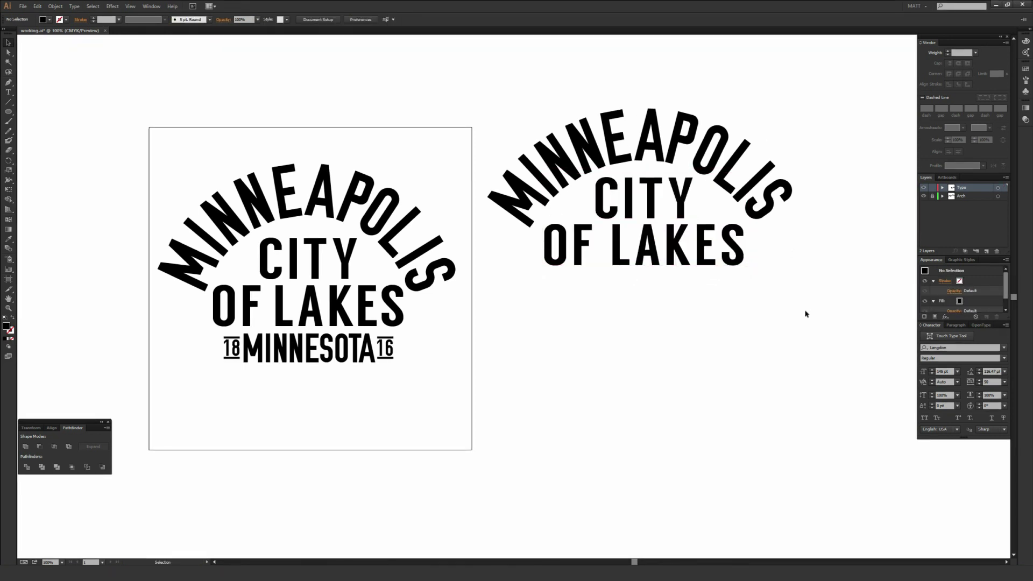
{"action": "left_click", "coordinate": [648, 245]}
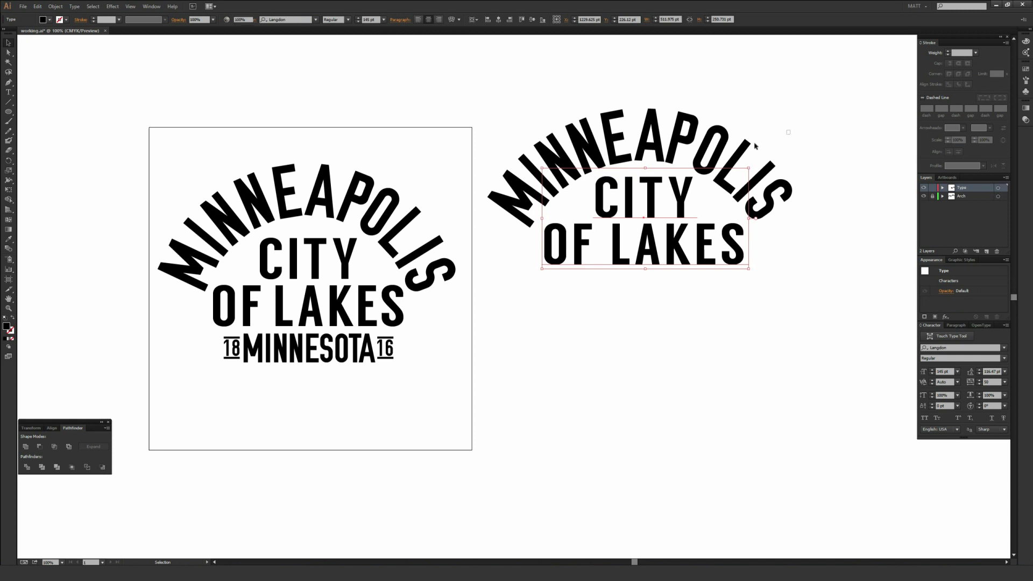
{"action": "left_click", "coordinate": [781, 141]}
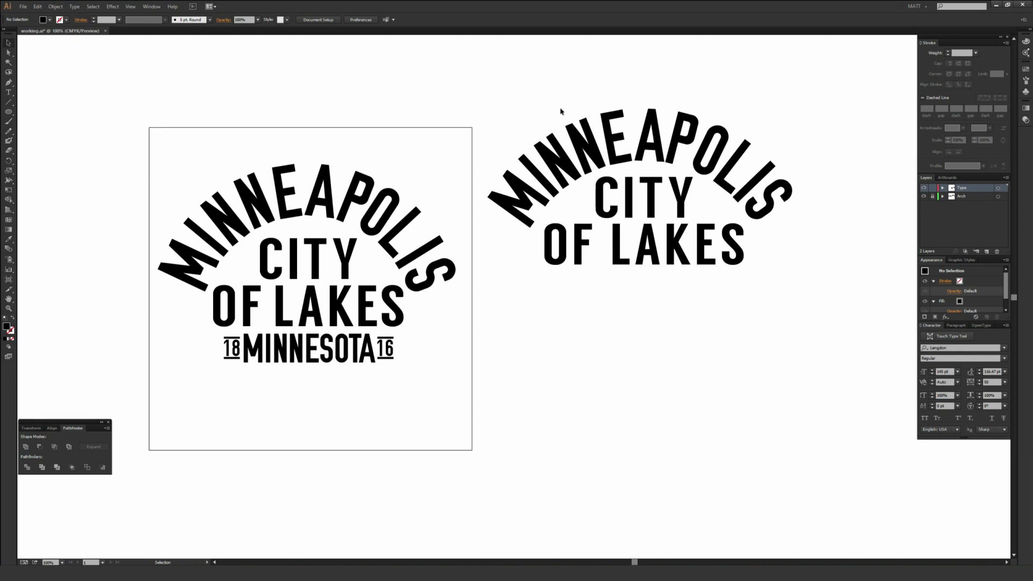
{"action": "left_click", "coordinate": [656, 194]}
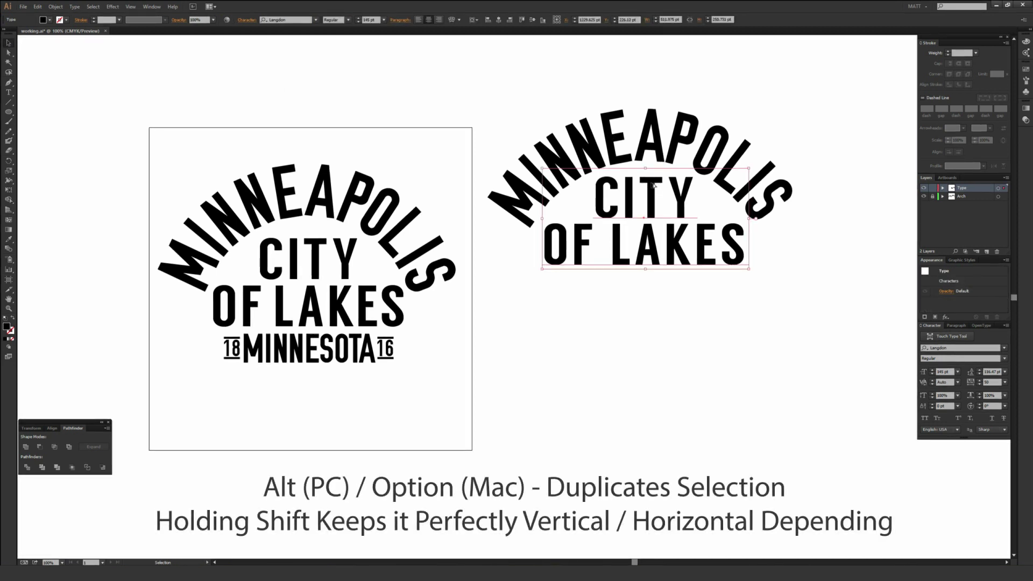
- Duplicate the CITY OF LAKES text straight down below itself and replace the copy's wording with MINNESOTA
{"action": "left_click_drag", "start_coordinate": [652, 184], "coordinate": [653, 299]}
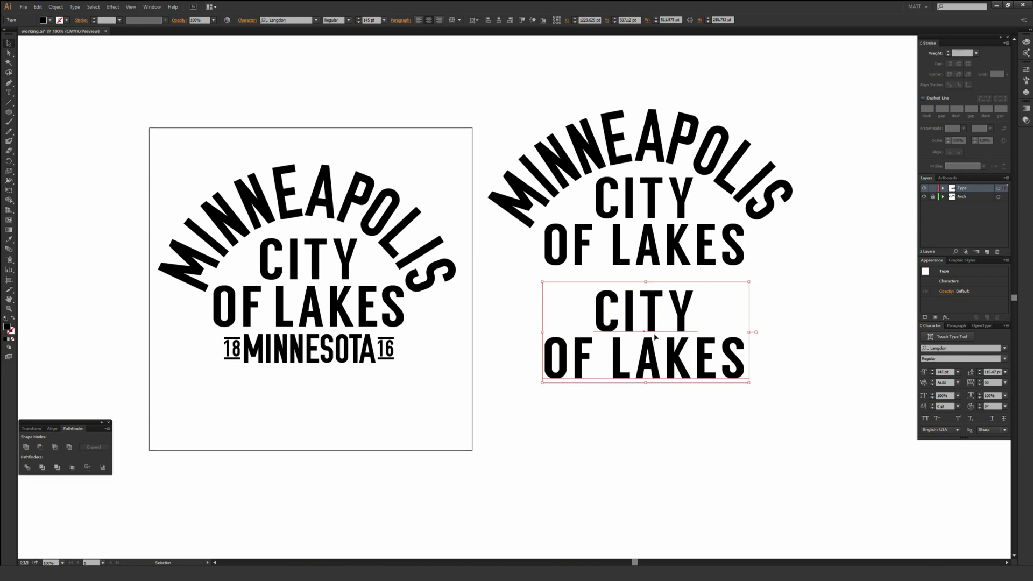
{"action": "double_click", "coordinate": [613, 304]}
{"action": "key", "text": "ctrl+a"}
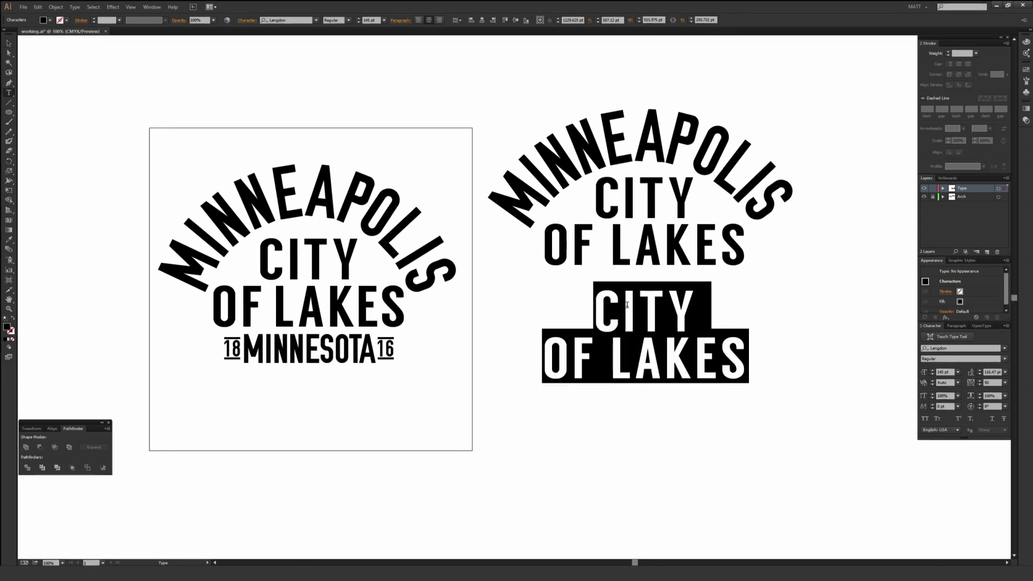
{"action": "left_click", "coordinate": [590, 297]}
{"action": "key", "text": "ctrl+a"}
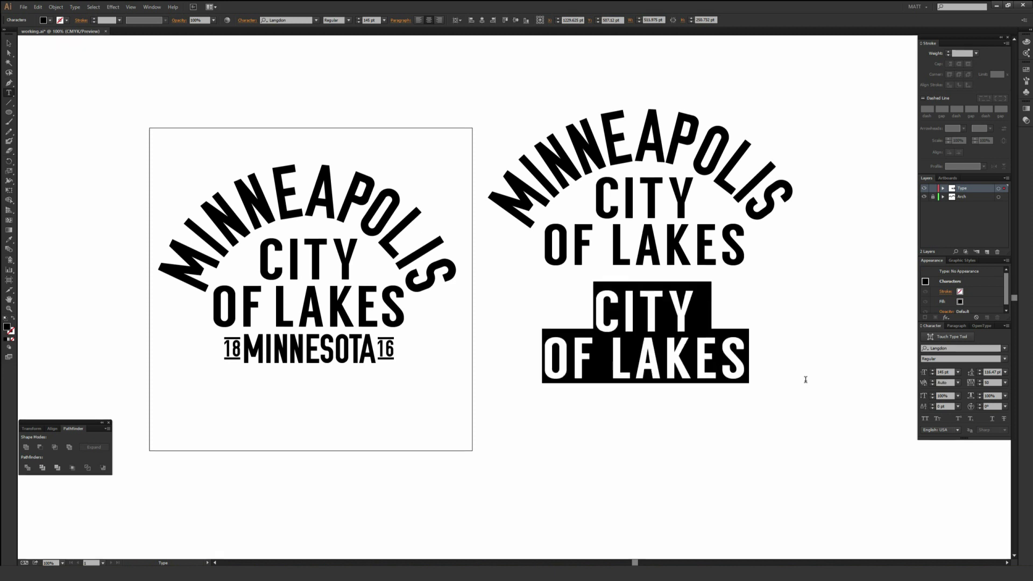
{"action": "type", "text": "MINNESOTA"}
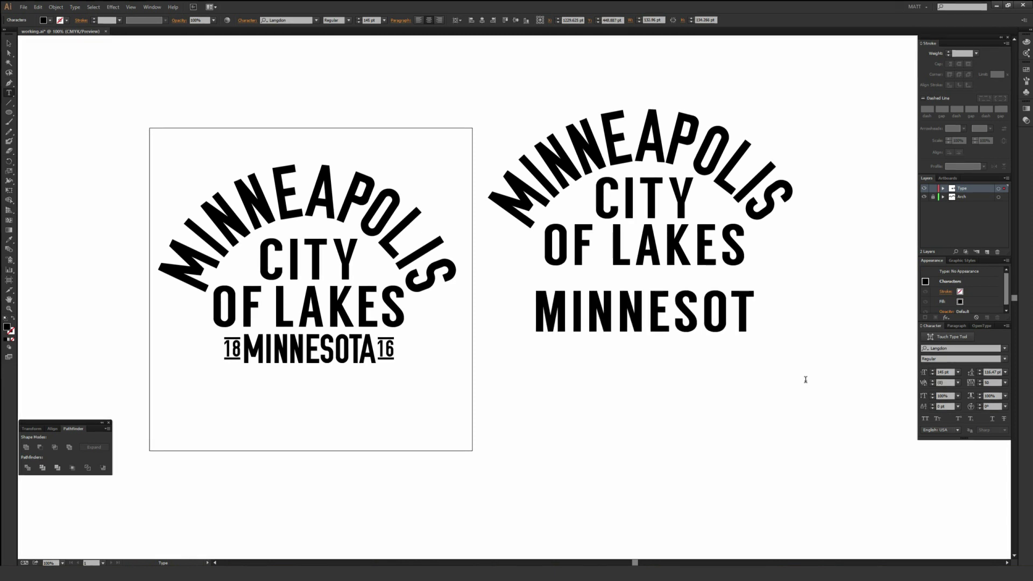
{"action": "key", "text": "Escape"}
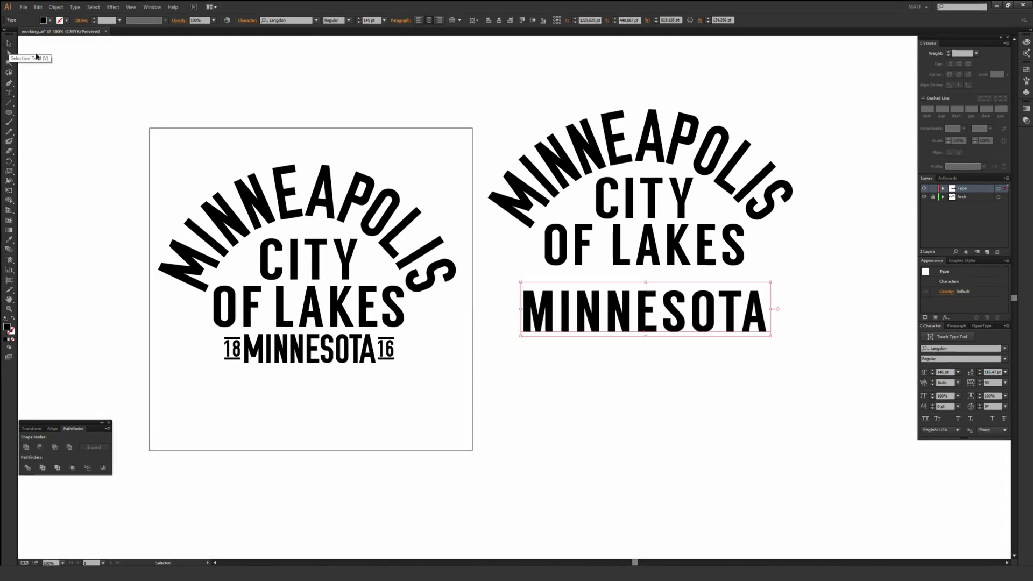
- Set the new MINNESOTA text's tracking to 0 and scale it down proportionally so it is narrower than OF LAKES
{"action": "left_click", "coordinate": [9, 44]}
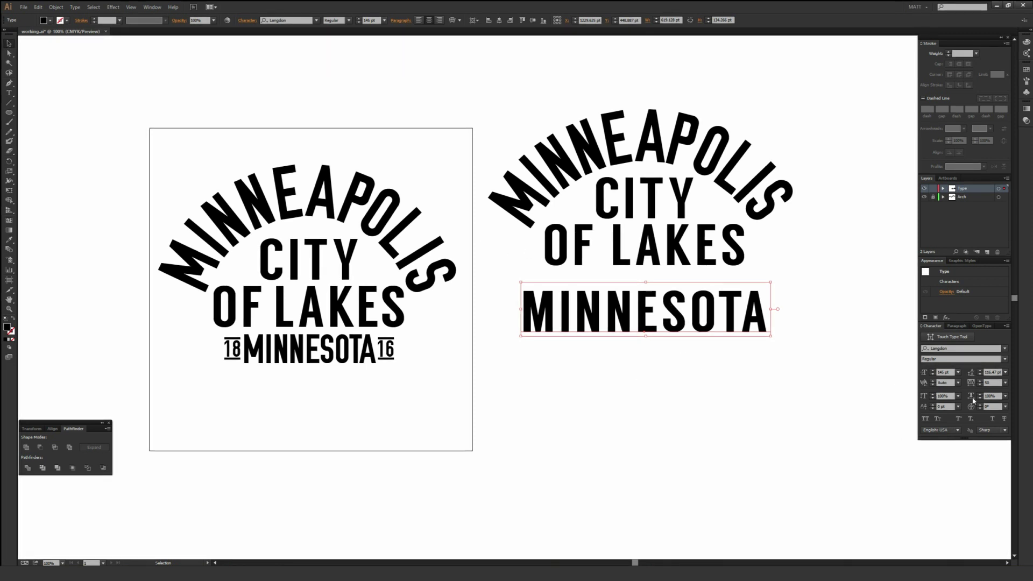
{"action": "left_click", "coordinate": [1005, 383]}
{"action": "left_click", "coordinate": [1015, 439]}
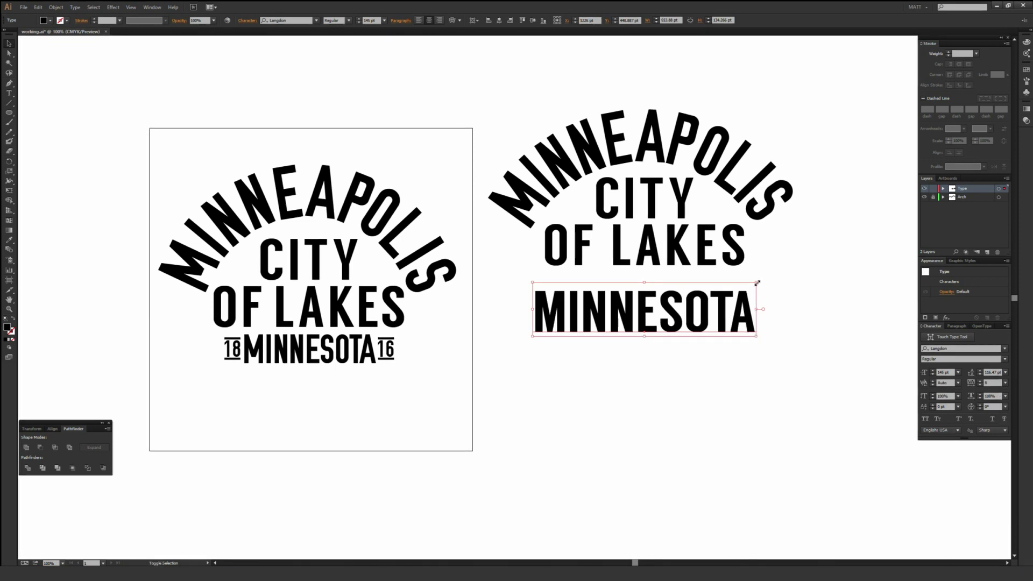
{"action": "mouse_move", "coordinate": [756, 282]}
{"action": "left_mouse_down"}
{"action": "mouse_move", "coordinate": [726, 293]}
{"action": "mouse_move", "coordinate": [749, 277]}
{"action": "mouse_move", "coordinate": [743, 290]}
{"action": "mouse_move", "coordinate": [850, 253]}
{"action": "mouse_move", "coordinate": [748, 293]}
{"action": "left_mouse_up"}
{"action": "left_click", "coordinate": [702, 343]}
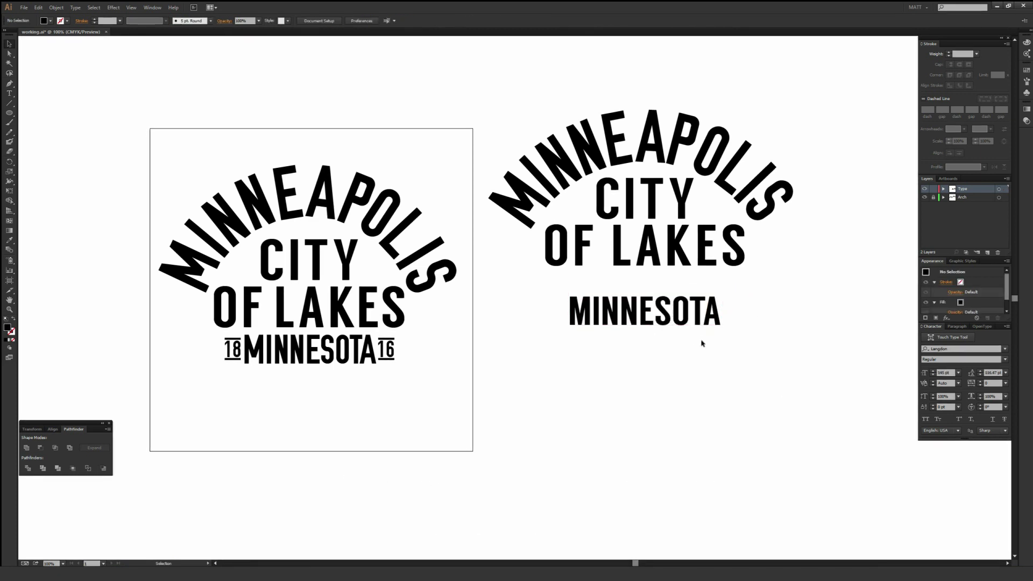
{"action": "left_click", "coordinate": [706, 309]}
{"action": "mouse_move", "coordinate": [722, 292]}
{"action": "left_mouse_down"}
{"action": "mouse_move", "coordinate": [814, 247]}
{"action": "mouse_move", "coordinate": [714, 294]}
{"action": "left_mouse_up"}
{"action": "mouse_move", "coordinate": [786, 276]}
{"action": "left_mouse_down"}
{"action": "mouse_move", "coordinate": [759, 291]}
{"action": "mouse_move", "coordinate": [823, 269]}
{"action": "mouse_move", "coordinate": [795, 273]}
{"action": "left_mouse_up"}
{"action": "left_click_drag", "start_coordinate": [677, 264], "coordinate": [737, 300]}
{"action": "left_click", "coordinate": [693, 425]}
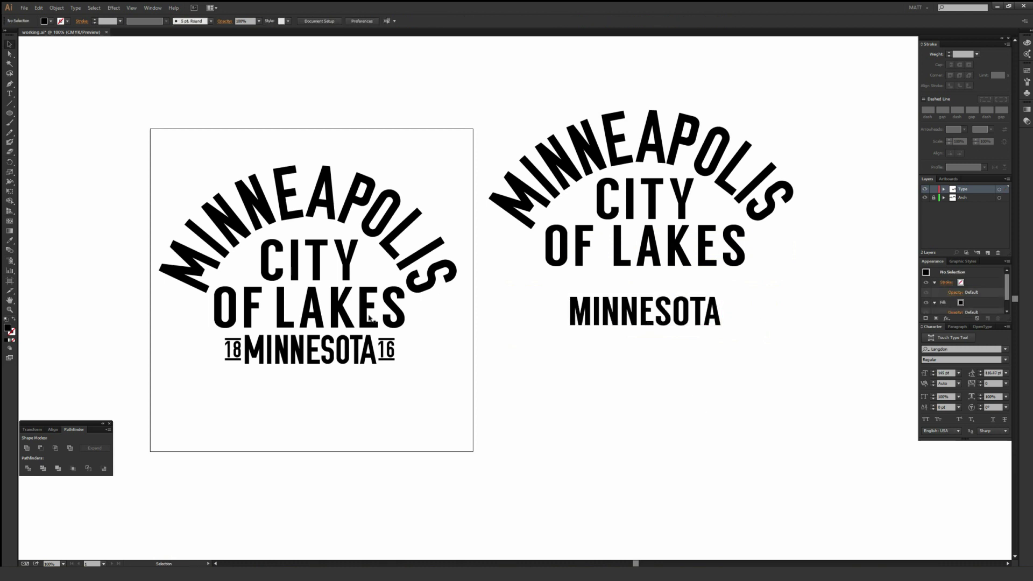
- Move MINNESOTA straight up to just beneath OF LAKES, then nudge it slightly down to fine-tune the gap
{"action": "left_click", "coordinate": [665, 325]}
{"action": "left_click_drag", "start_coordinate": [663, 321], "coordinate": [663, 300]}
{"action": "left_click", "coordinate": [664, 350]}
{"action": "left_click", "coordinate": [646, 303]}
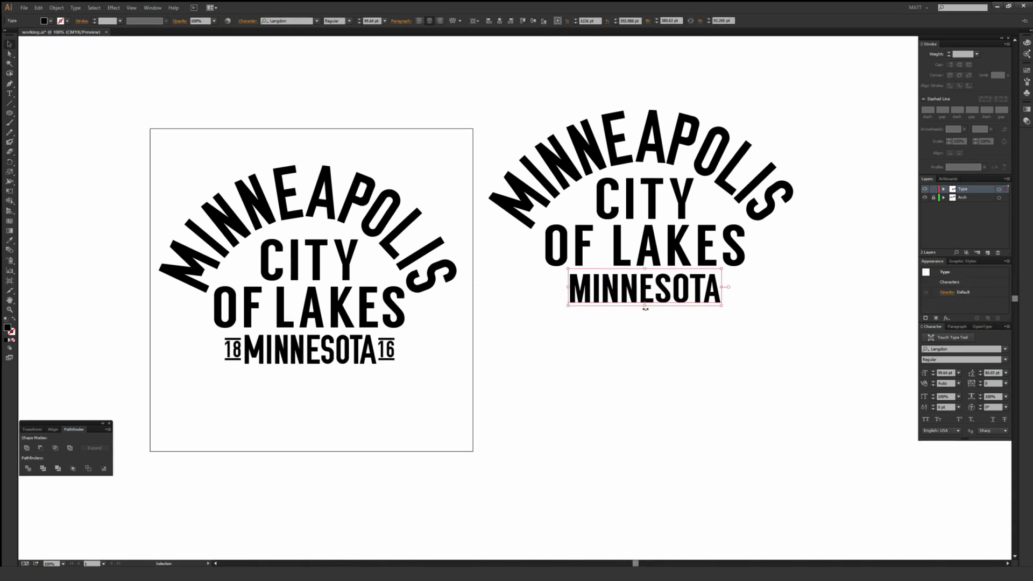
{"action": "key", "text": "Down"}
{"action": "key", "text": "Down"}
{"action": "key", "text": "Down"}
{"action": "key", "text": "Down"}
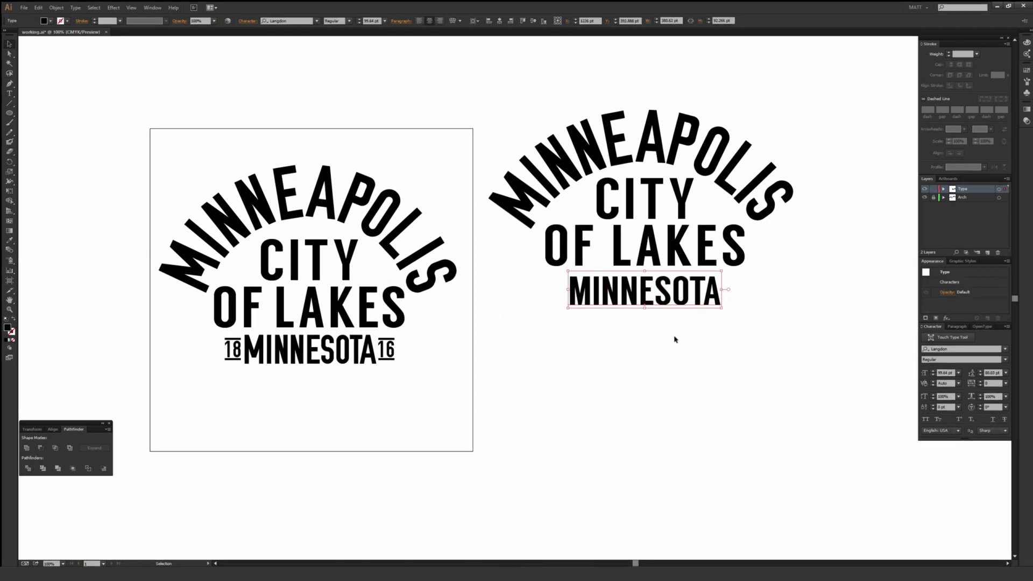
{"action": "left_click", "coordinate": [758, 332]}
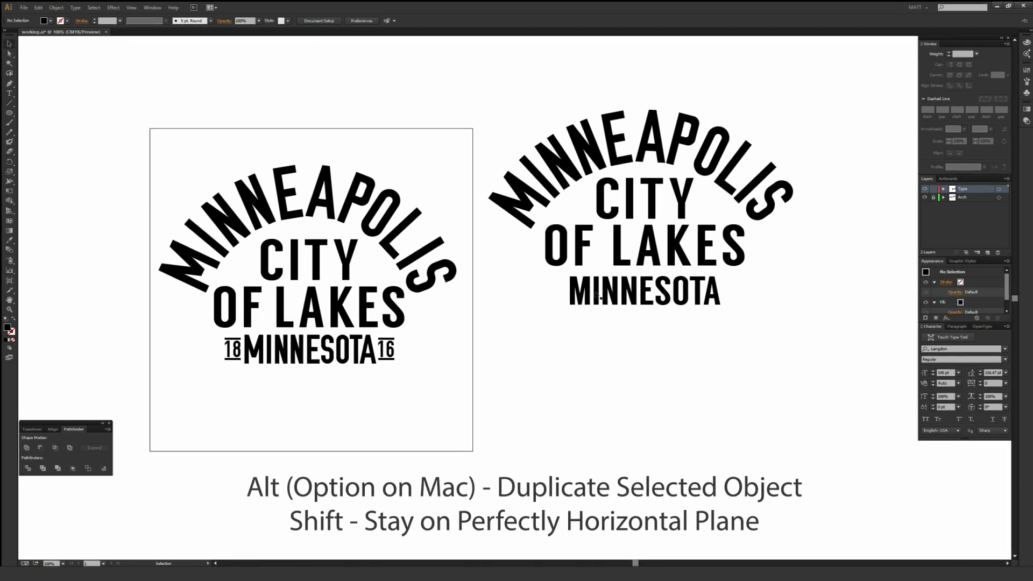
- Make a smaller 18 to the left of MINNESOTA from a horizontal duplicate of the MINNESOTA text
{"action": "left_click_drag", "start_coordinate": [597, 296], "coordinate": [792, 302]}
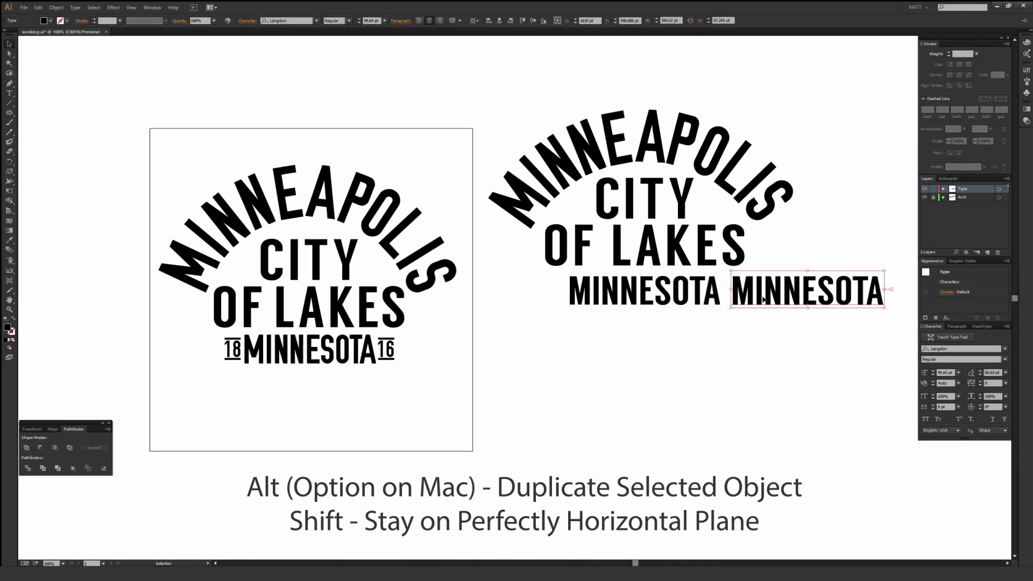
{"action": "double_click", "coordinate": [764, 299]}
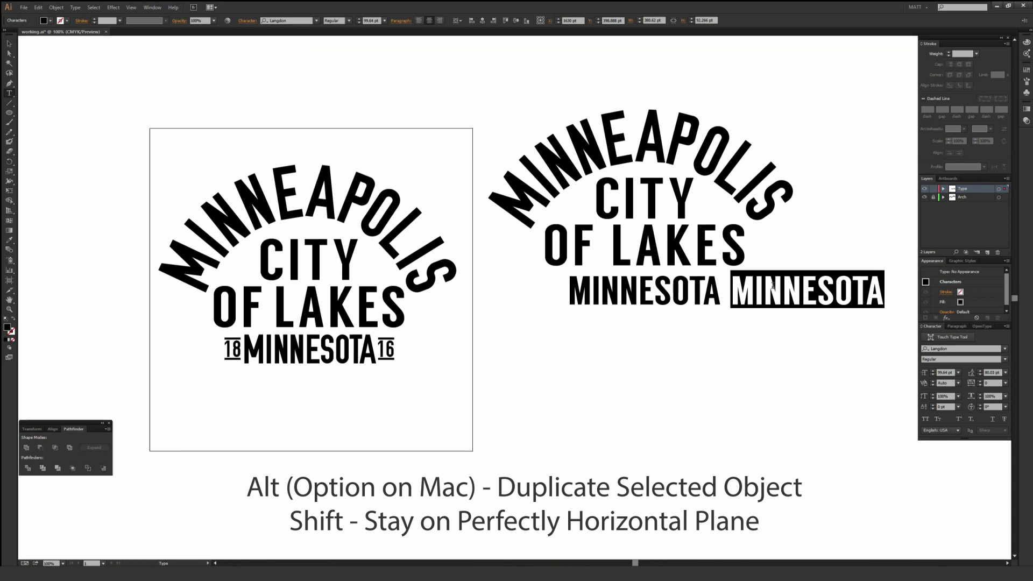
{"action": "type", "text": "18"}
{"action": "key", "text": "Escape"}
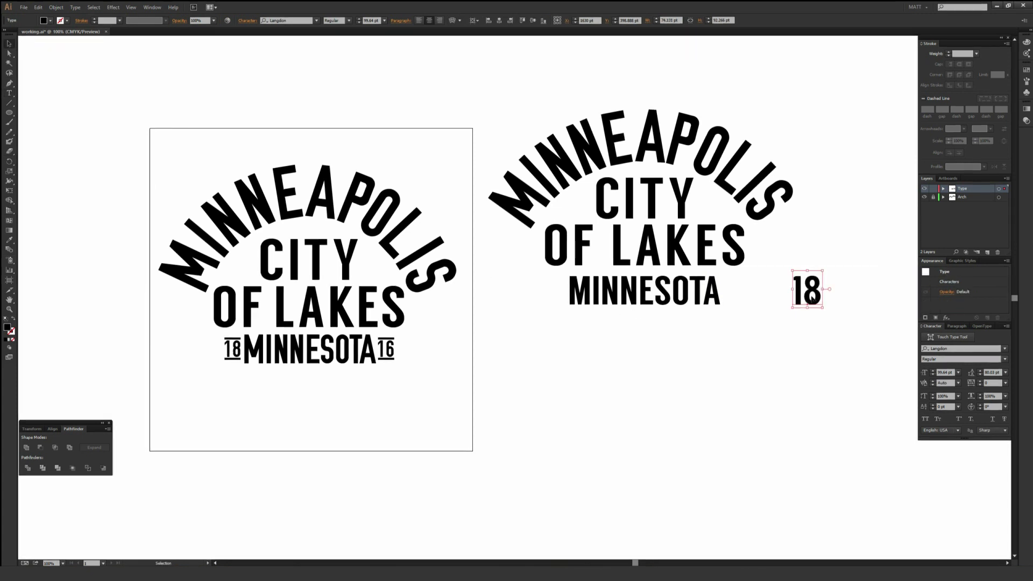
{"action": "left_click_drag", "start_coordinate": [811, 294], "coordinate": [559, 281]}
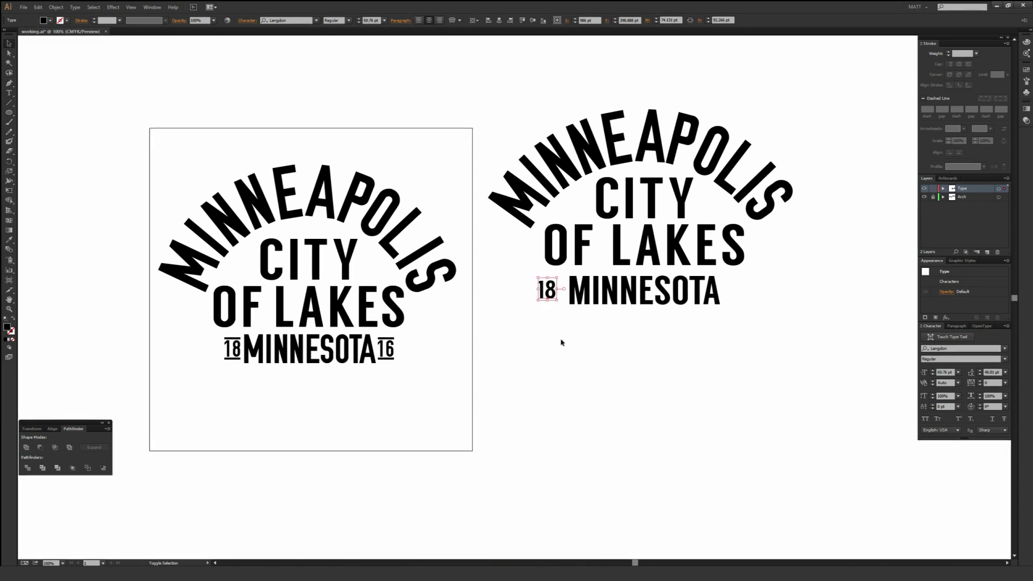
{"action": "left_click", "coordinate": [560, 341]}
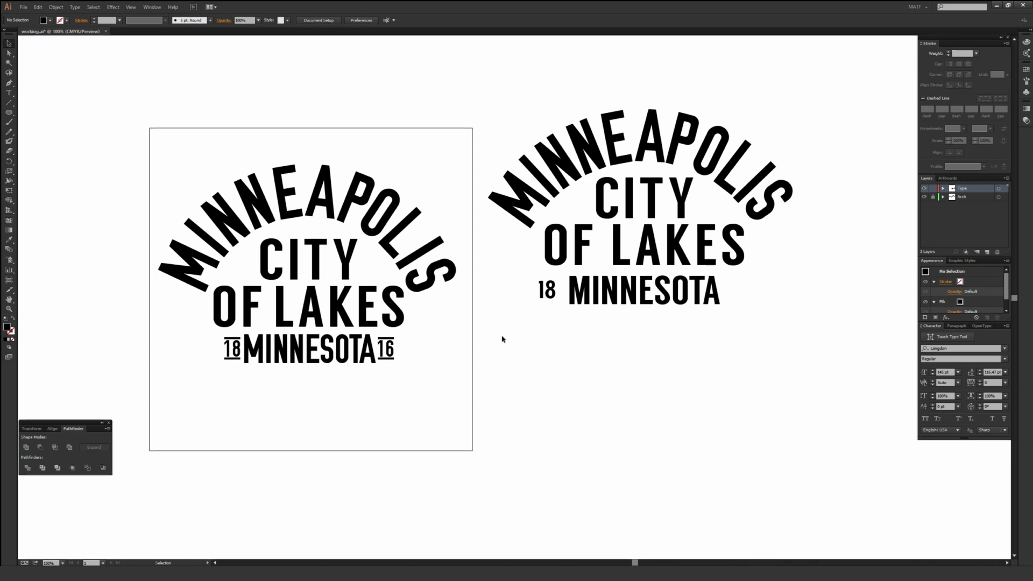
- Change the font of both the 18 and the new MINNESOTA text to OSP-DIN
{"action": "left_click_drag", "start_coordinate": [492, 340], "coordinate": [677, 277]}
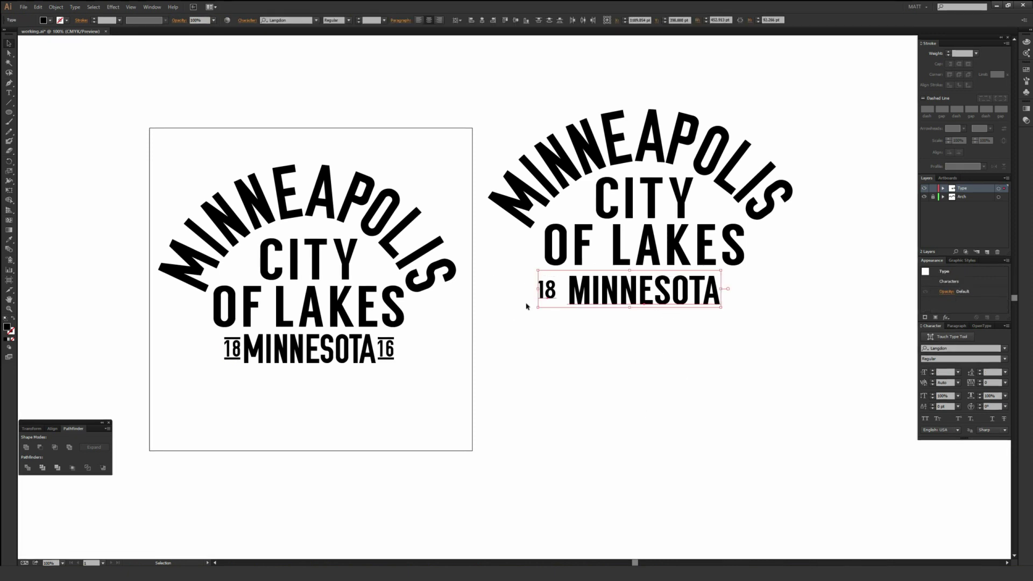
{"action": "left_click", "coordinate": [317, 21]}
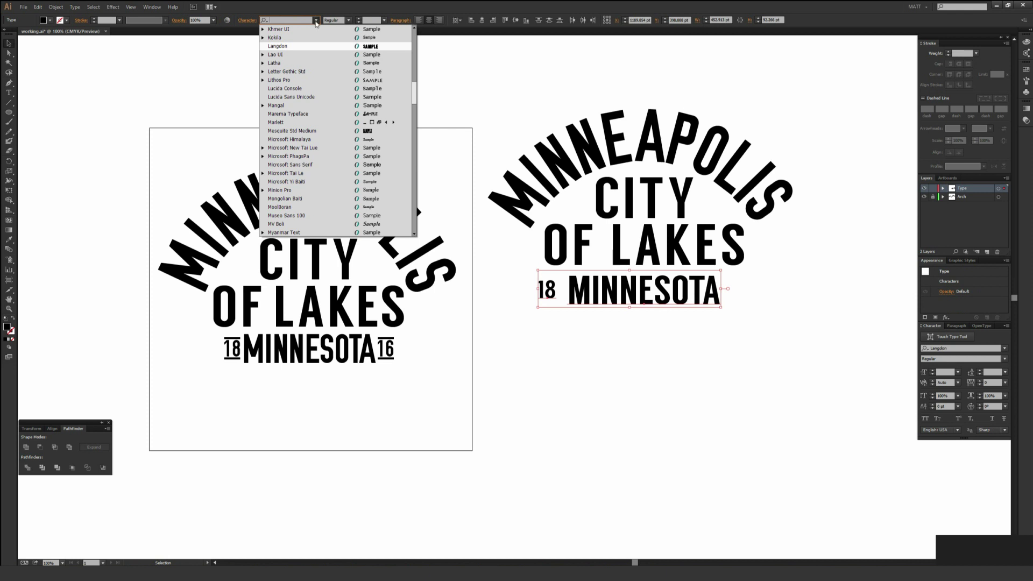
{"action": "scroll", "coordinate": [312, 205], "scroll_direction": "down", "scroll_amount": 3}
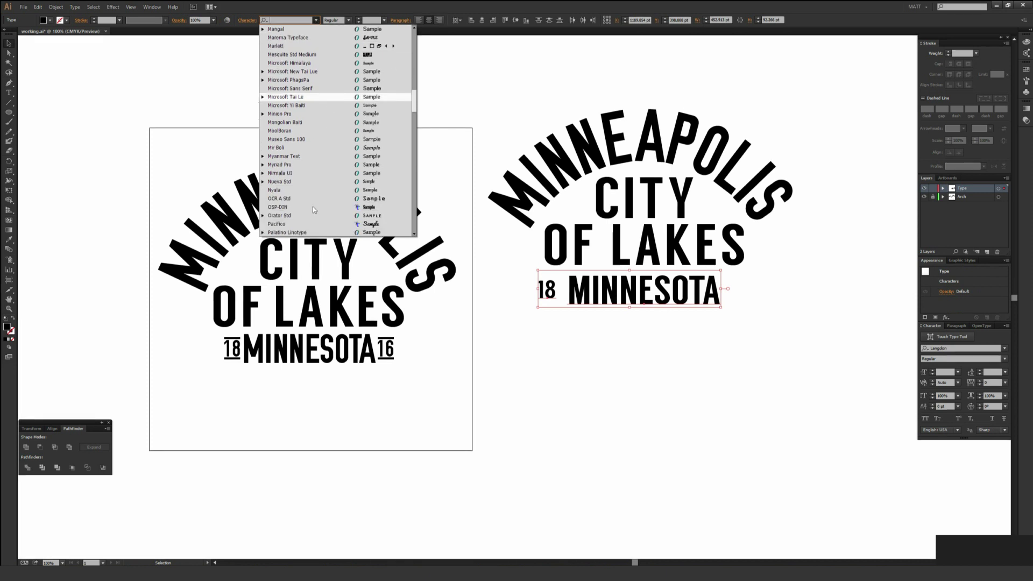
{"action": "left_click", "coordinate": [287, 208]}
{"action": "left_click", "coordinate": [596, 350]}
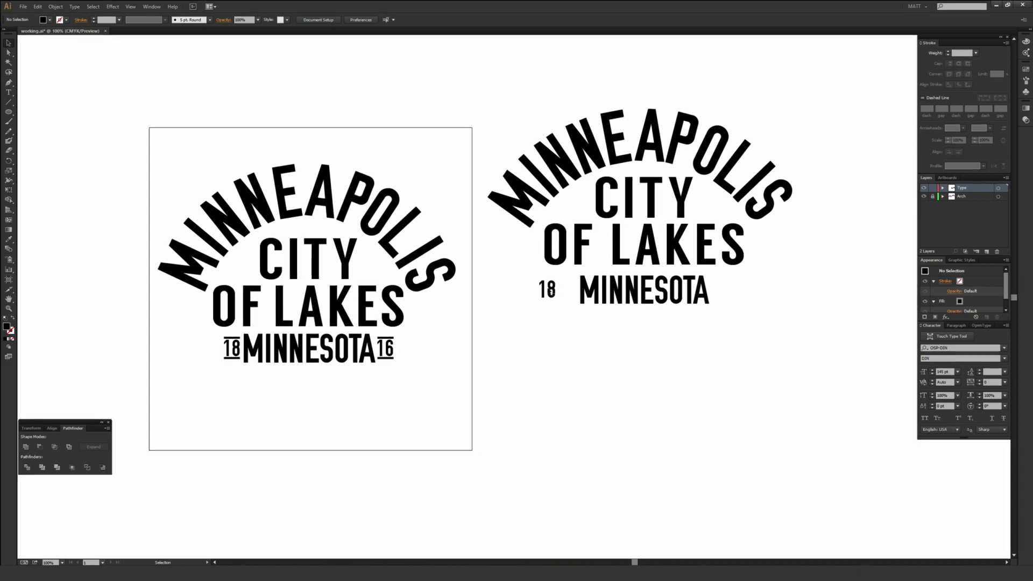
- Move the 18 horizontally closer to the M of MINNESOTA, leaving a small gap, and deselect it
{"action": "left_click", "coordinate": [548, 290]}
{"action": "left_click_drag", "start_coordinate": [548, 290], "coordinate": [567, 290]}
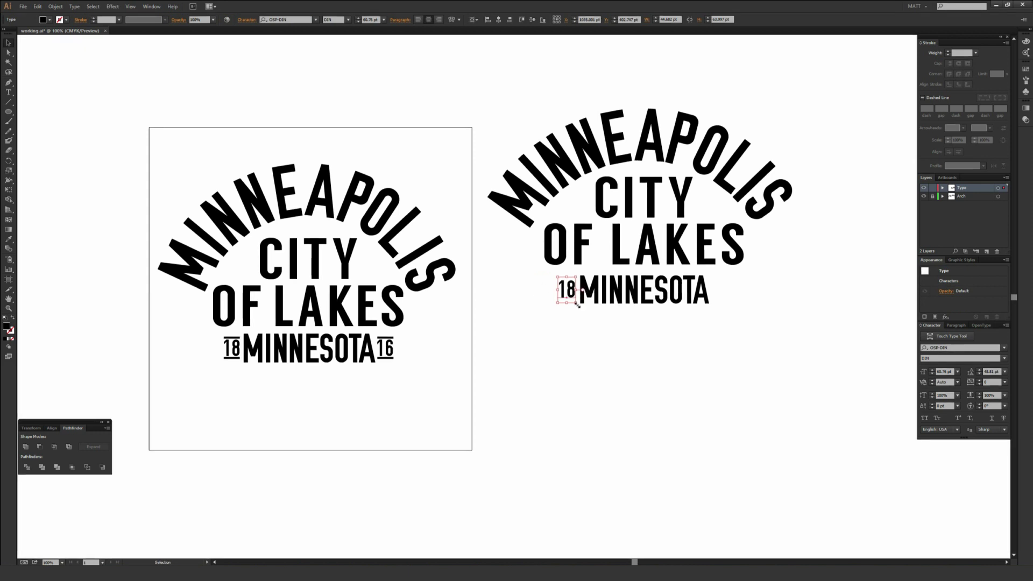
{"action": "left_click", "coordinate": [581, 337]}
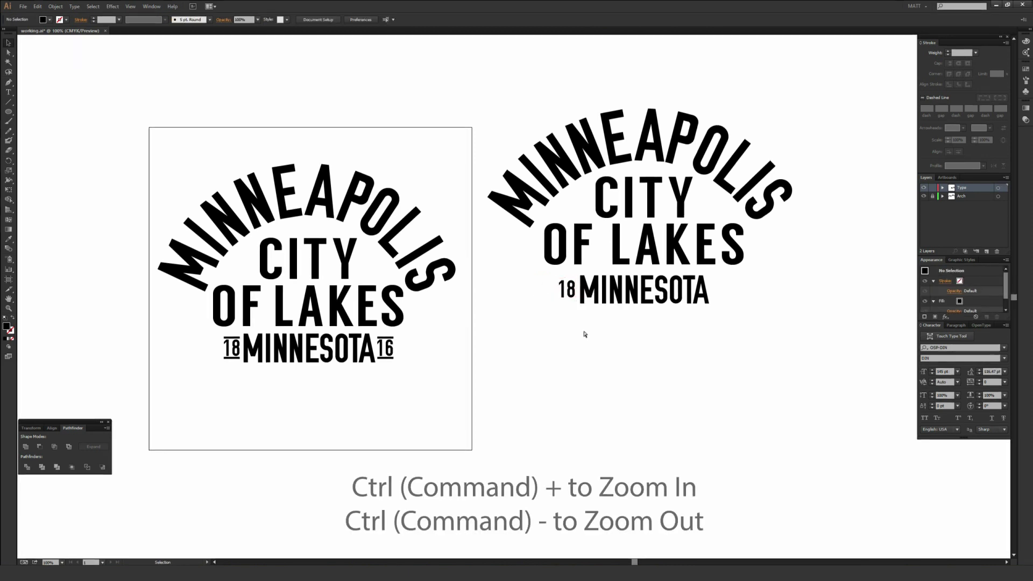
- Draw a thin black rectangle without a stroke just above the 18, about as wide as the number, and deselect it
{"action": "key", "text": "ctrl+plus"}
{"action": "key", "text": "ctrl+plus"}
{"action": "key", "text": "ctrl+plus"}
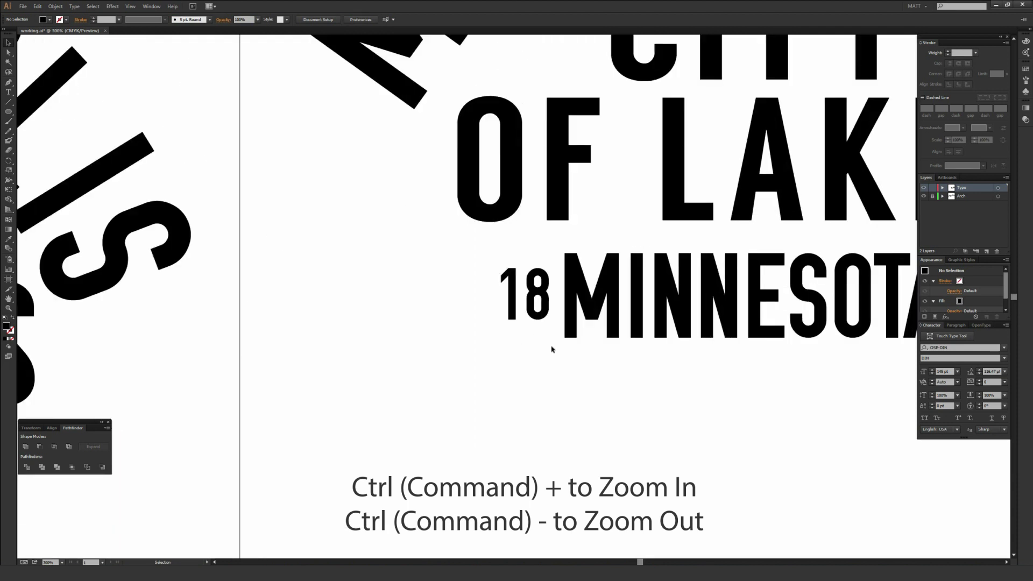
{"action": "left_click_drag", "start_coordinate": [595, 242], "coordinate": [500, 372]}
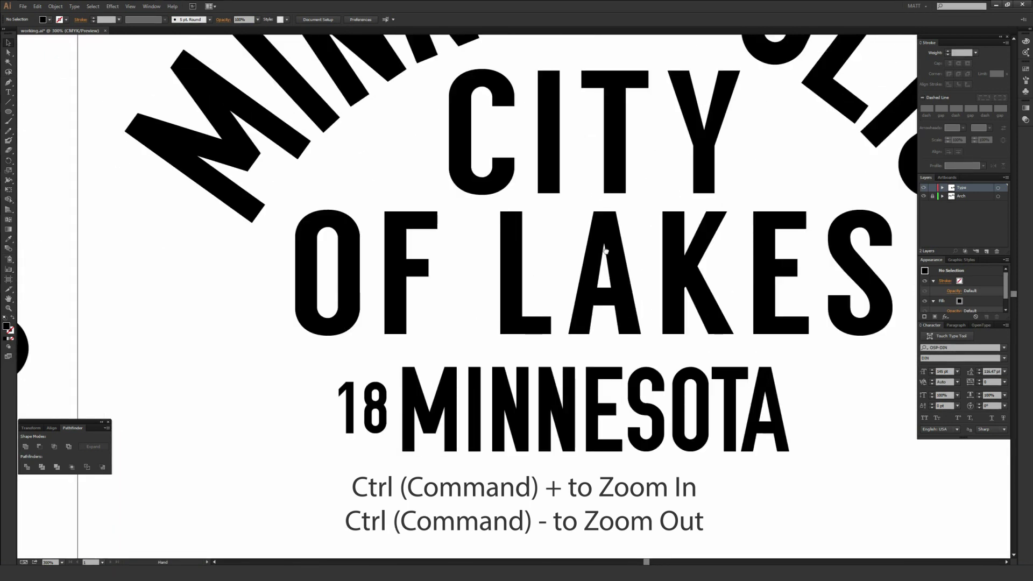
{"action": "key", "text": "ctrl+minus"}
{"action": "key", "text": "ctrl+plus"}
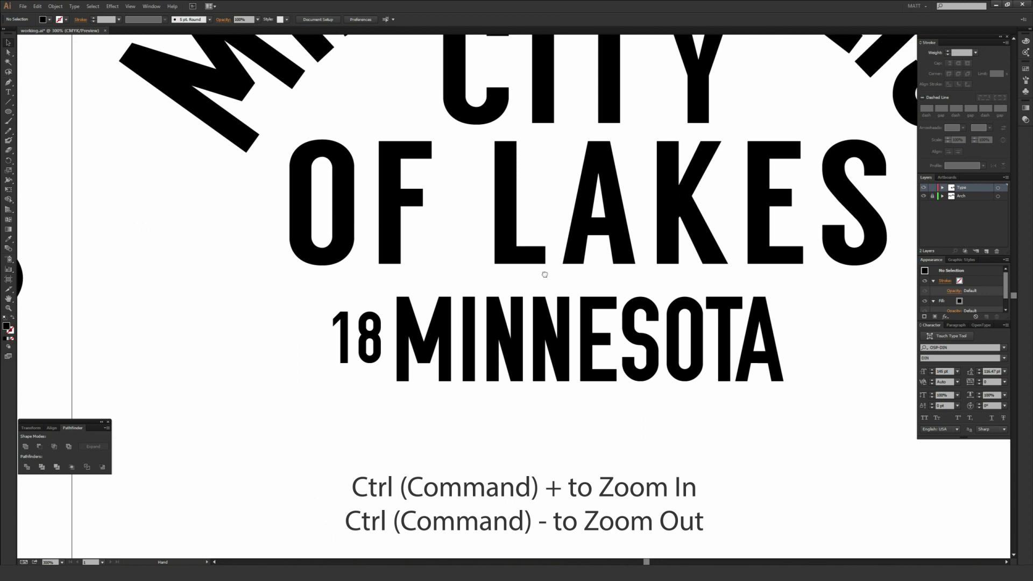
{"action": "left_click_drag", "start_coordinate": [545, 275], "coordinate": [680, 230]}
{"action": "key", "text": "m"}
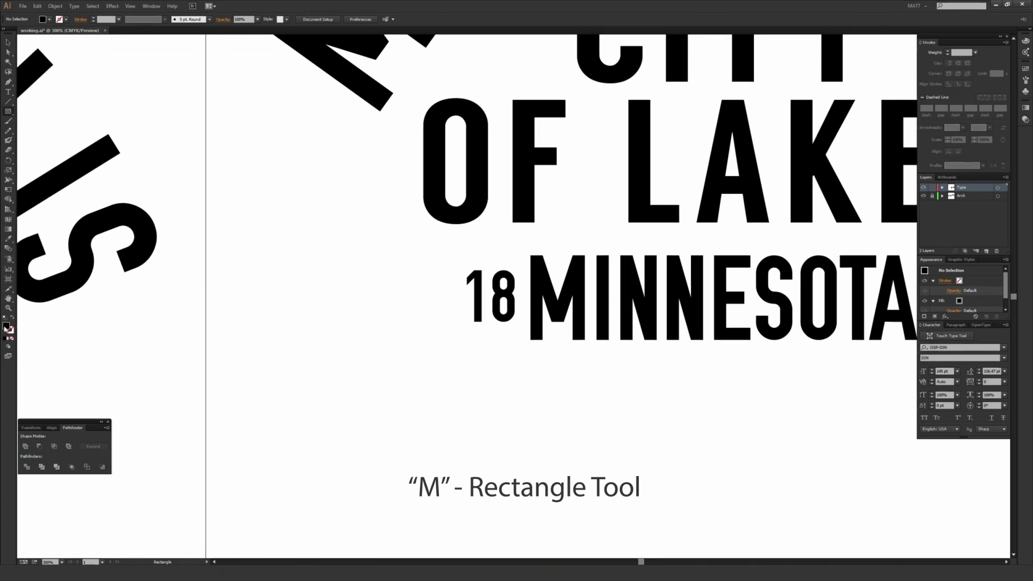
{"action": "double_click", "coordinate": [5, 326]}
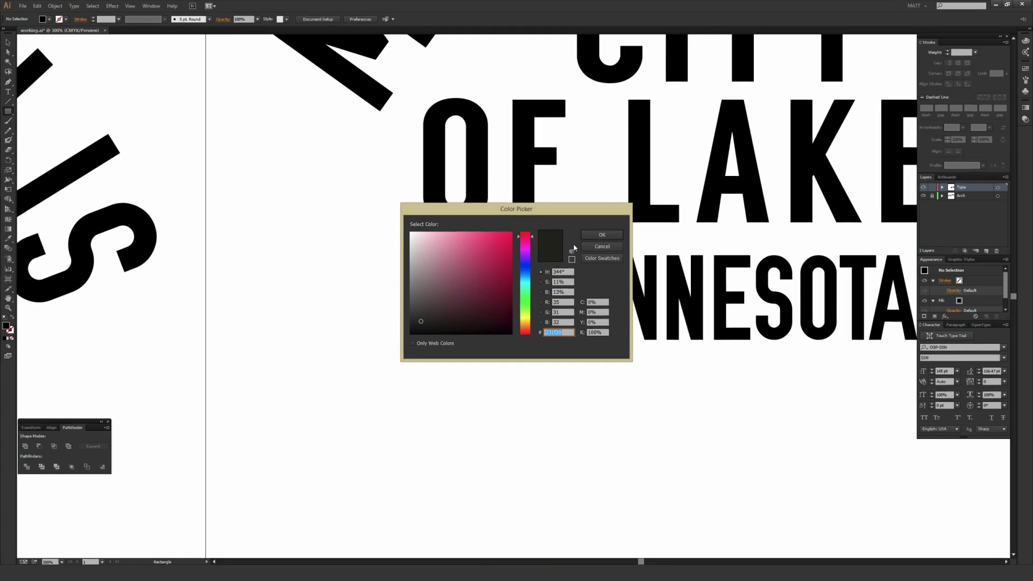
{"action": "left_click", "coordinate": [598, 248]}
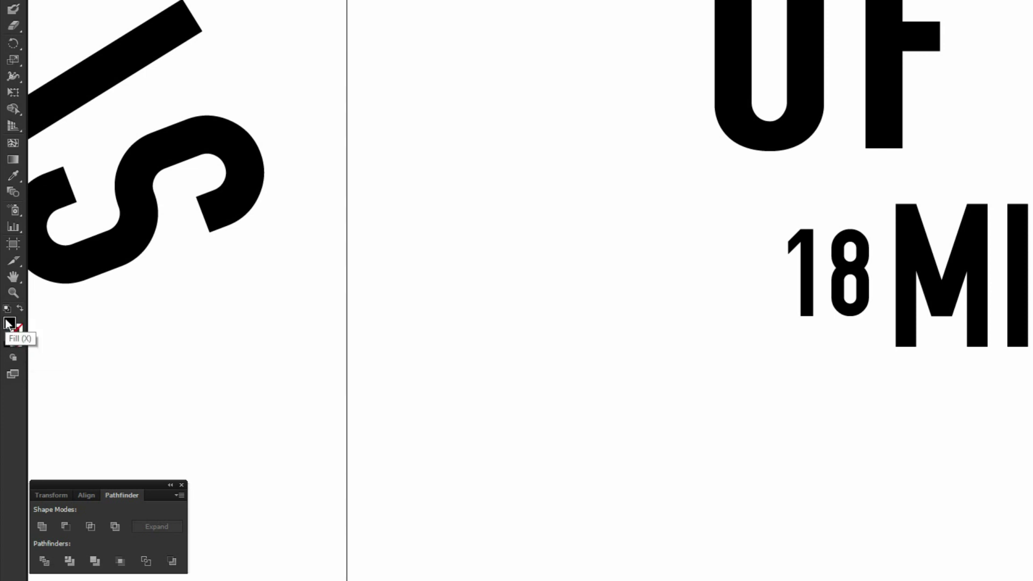
{"action": "left_click", "coordinate": [20, 332]}
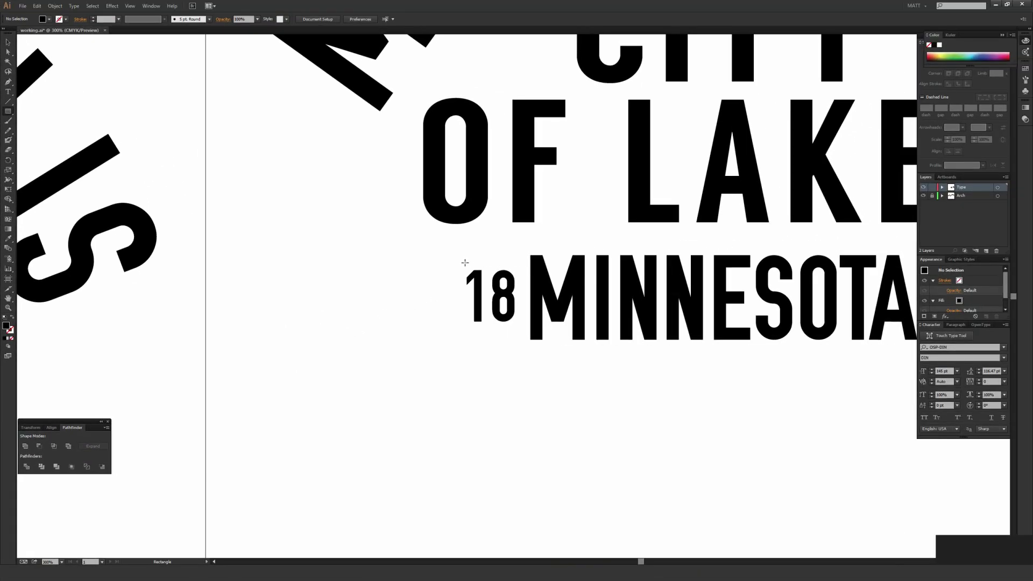
{"action": "left_click_drag", "start_coordinate": [467, 266], "coordinate": [515, 262]}
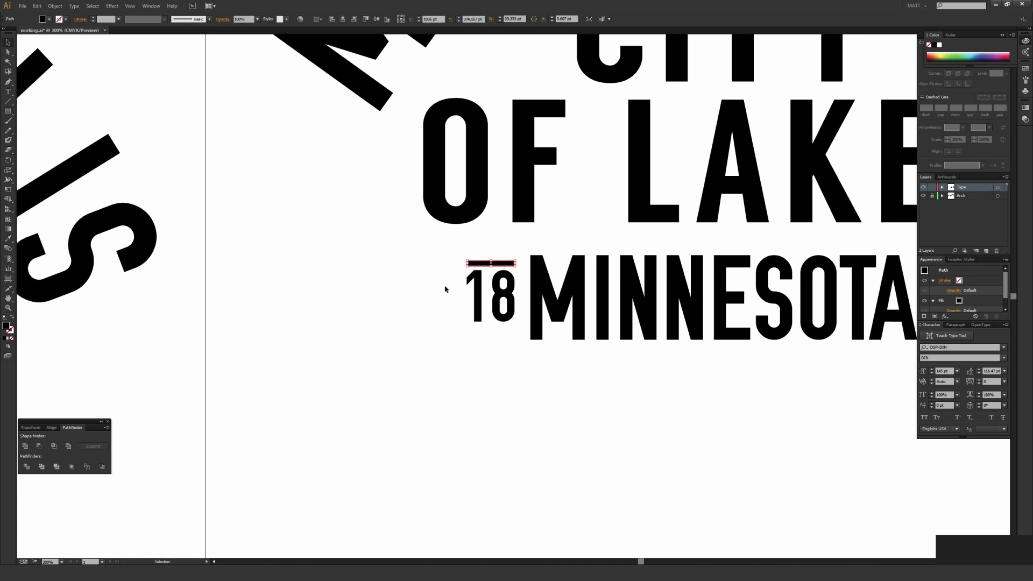
{"action": "left_click", "coordinate": [417, 281], "text": "ctrl"}
- Make the bar above the 18 slightly thicker by stretching its top edge upward
{"action": "key", "text": "ctrl+minus"}
{"action": "key", "text": "ctrl+minus"}
{"action": "key", "text": "ctrl+minus"}
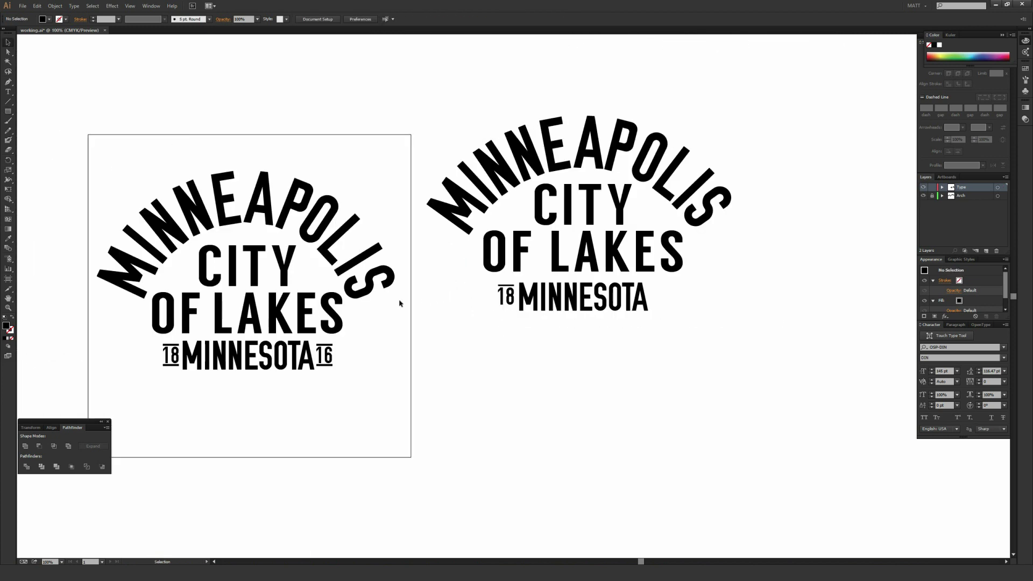
{"action": "key", "text": "ctrl+plus"}
{"action": "key", "text": "ctrl+plus"}
{"action": "key", "text": "ctrl+plus"}
{"action": "key", "text": "ctrl+plus"}
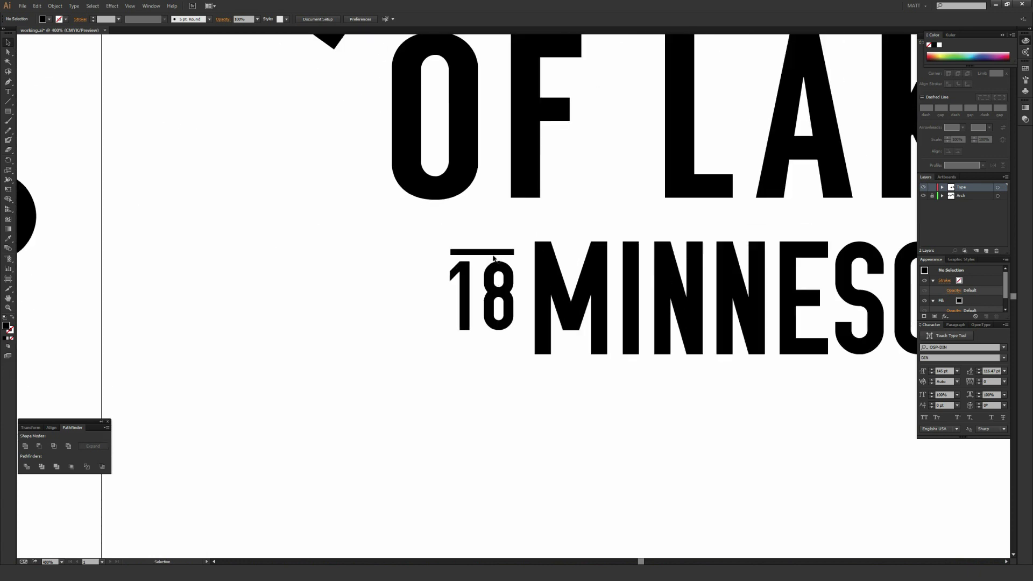
{"action": "left_click", "coordinate": [489, 252]}
{"action": "left_click_drag", "start_coordinate": [484, 250], "coordinate": [484, 248]}
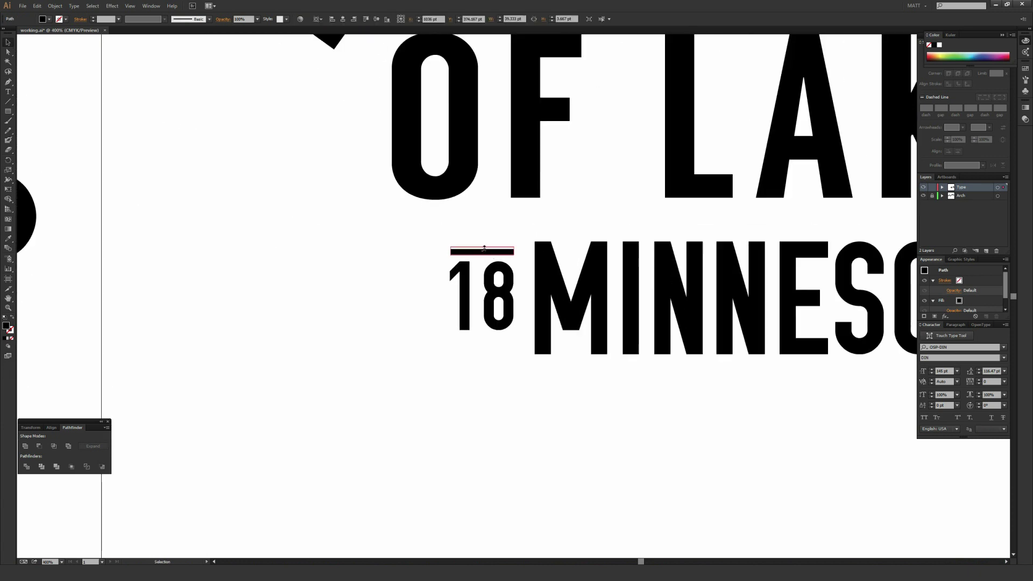
{"action": "left_click", "coordinate": [473, 265]}
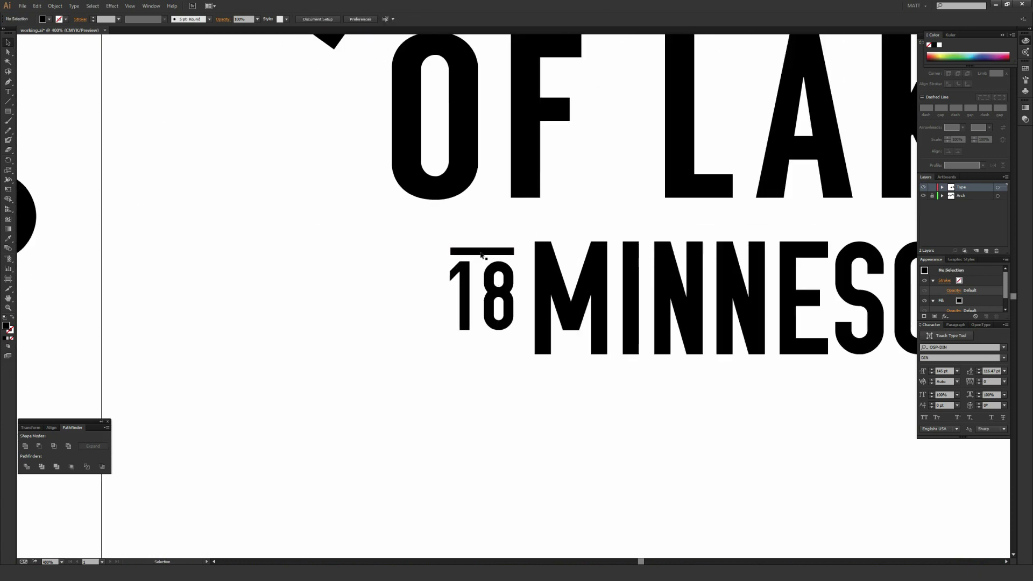
- Duplicate the bar to just below the 18, and bring the upper bar slightly closer to the number
{"action": "left_click", "coordinate": [486, 251]}
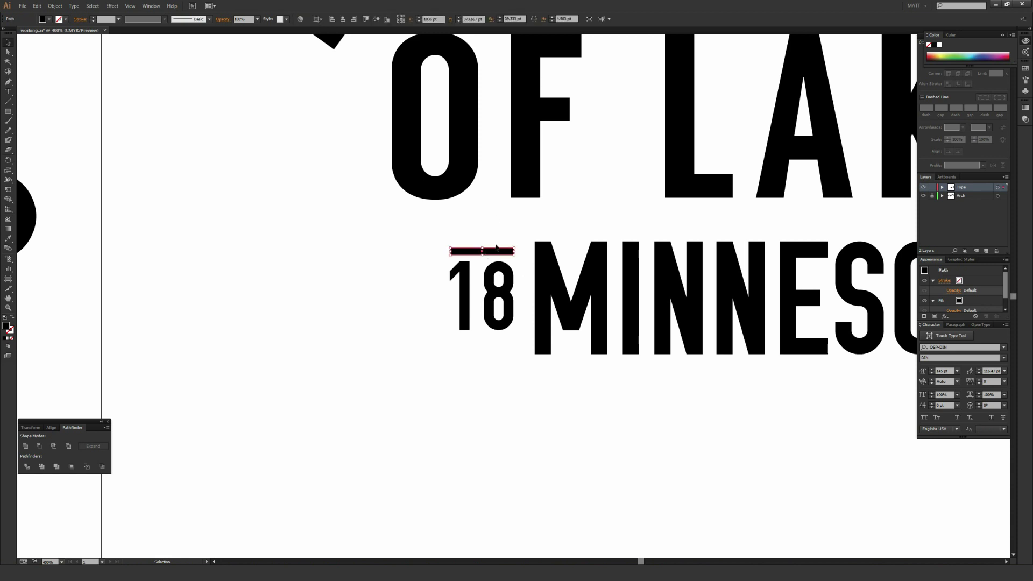
{"action": "left_click_drag", "start_coordinate": [494, 253], "coordinate": [506, 345]}
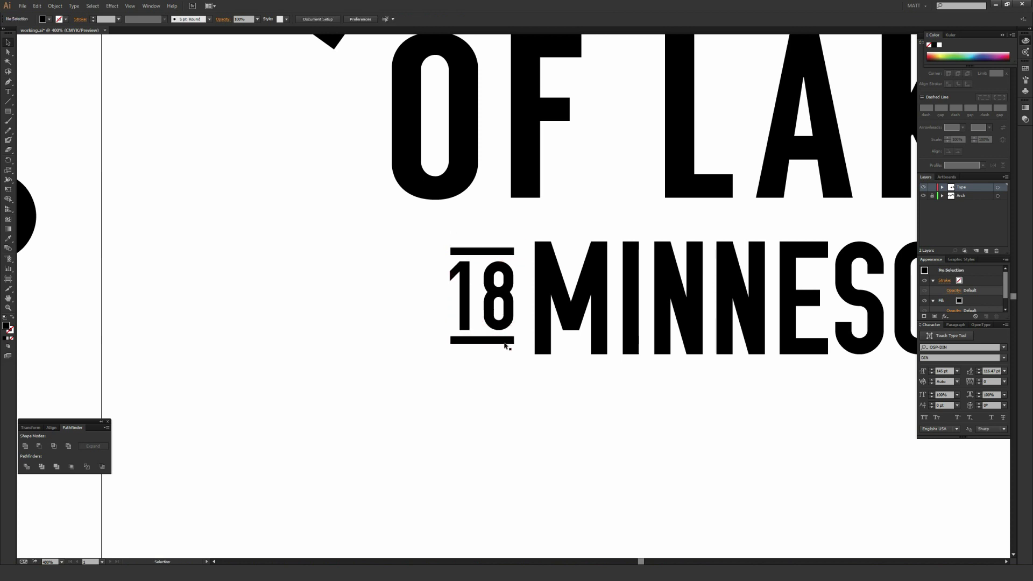
{"action": "left_click", "coordinate": [472, 386]}
{"action": "left_click_drag", "start_coordinate": [500, 254], "coordinate": [500, 256]}
{"action": "scroll", "coordinate": [515, 241], "scroll_direction": "down", "scroll_amount": 4}
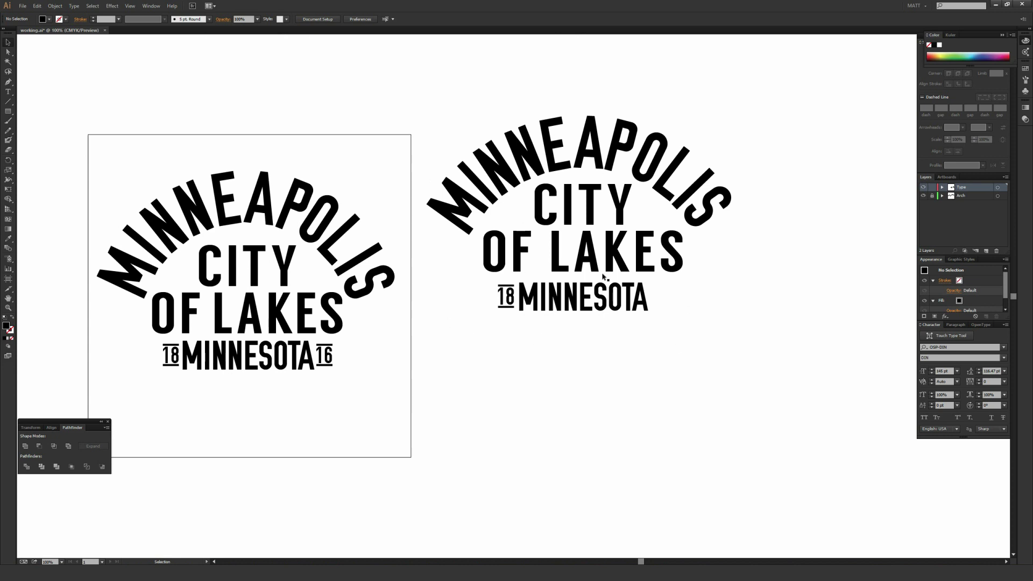
- Move MINNESOTA together with the 18 and its bars slightly up towards OF LAKES, and deselect them
{"action": "left_click_drag", "start_coordinate": [457, 338], "coordinate": [687, 285]}
{"action": "key", "text": "Up"}
{"action": "key", "text": "Up"}
{"action": "key", "text": "Up"}
{"action": "key", "text": "Up"}
{"action": "key", "text": "Up"}
{"action": "key", "text": "Up"}
{"action": "key", "text": "Up"}
{"action": "key", "text": "Up"}
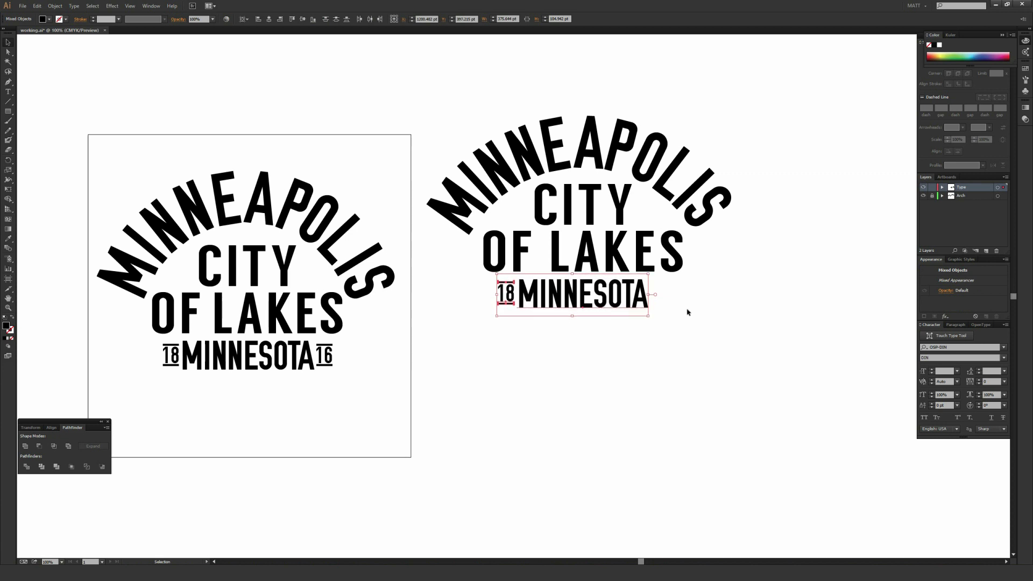
{"action": "left_click", "coordinate": [616, 316]}
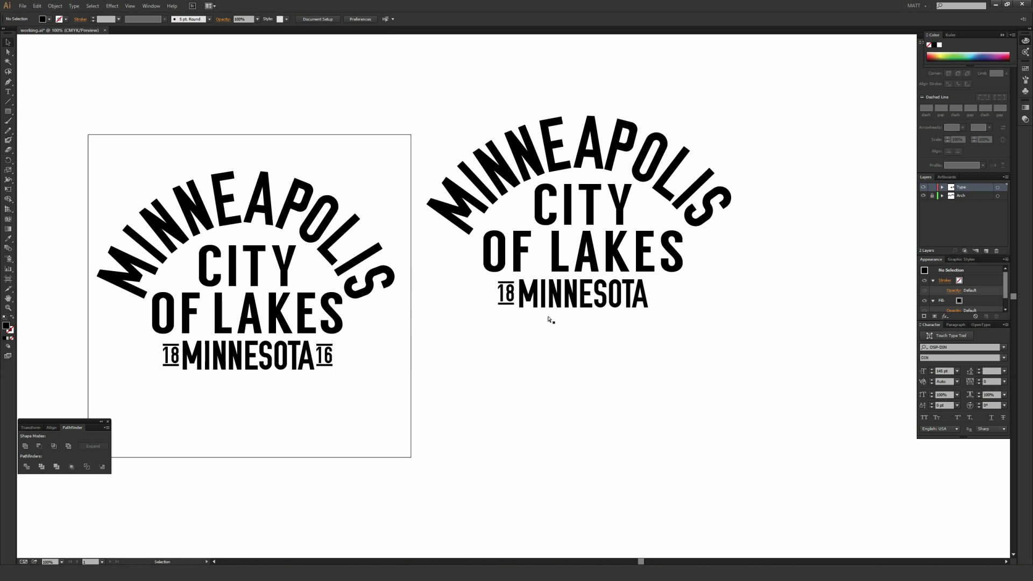
{"action": "key", "text": "a"}
{"action": "scroll", "coordinate": [551, 320], "scroll_direction": "up", "scroll_amount": 3}
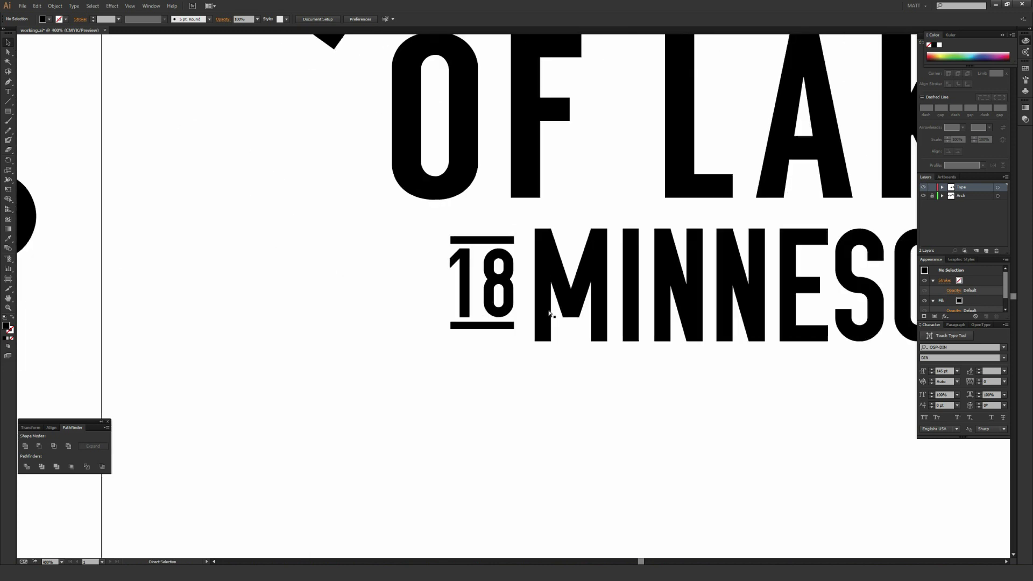
{"action": "left_click_drag", "start_coordinate": [425, 227], "coordinate": [465, 269]}
{"action": "left_click_drag", "start_coordinate": [508, 321], "coordinate": [516, 334]}
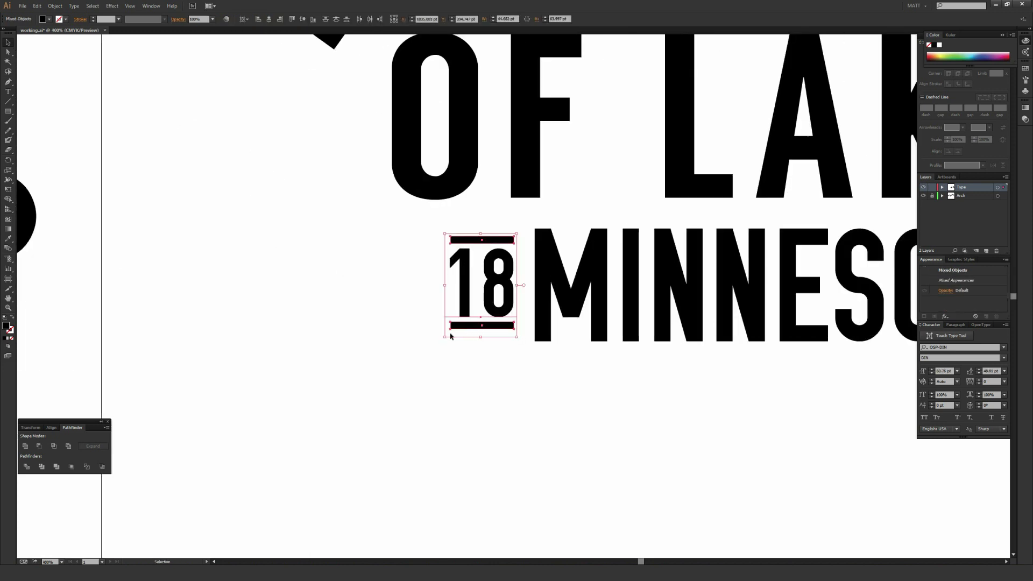
{"action": "left_click", "coordinate": [402, 232]}
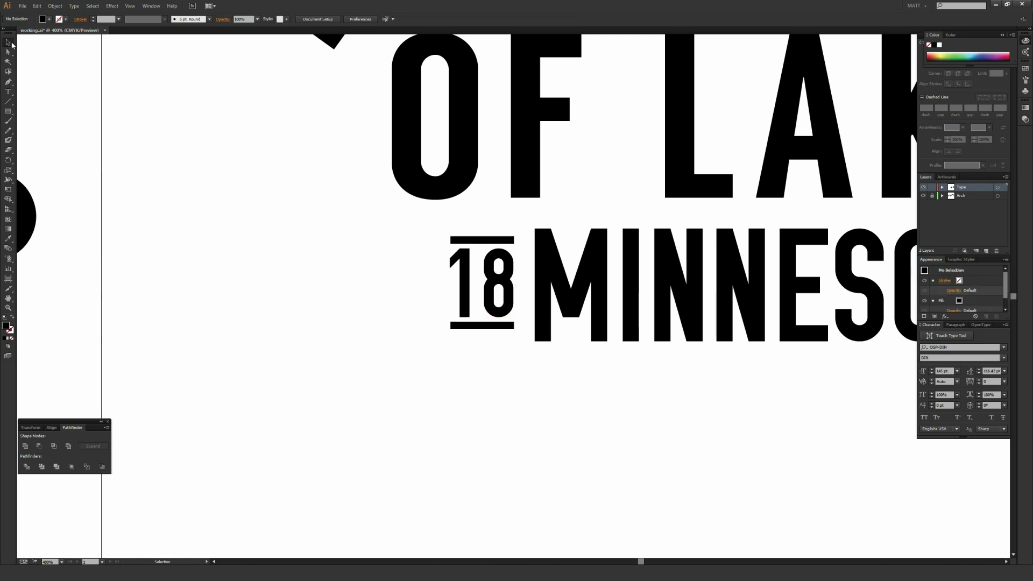
- Scale the 18 and its two bars down proportionally to about 39 by 56 pt and nudge them closer to MINNESOTA
{"action": "left_click_drag", "start_coordinate": [381, 219], "coordinate": [503, 350]}
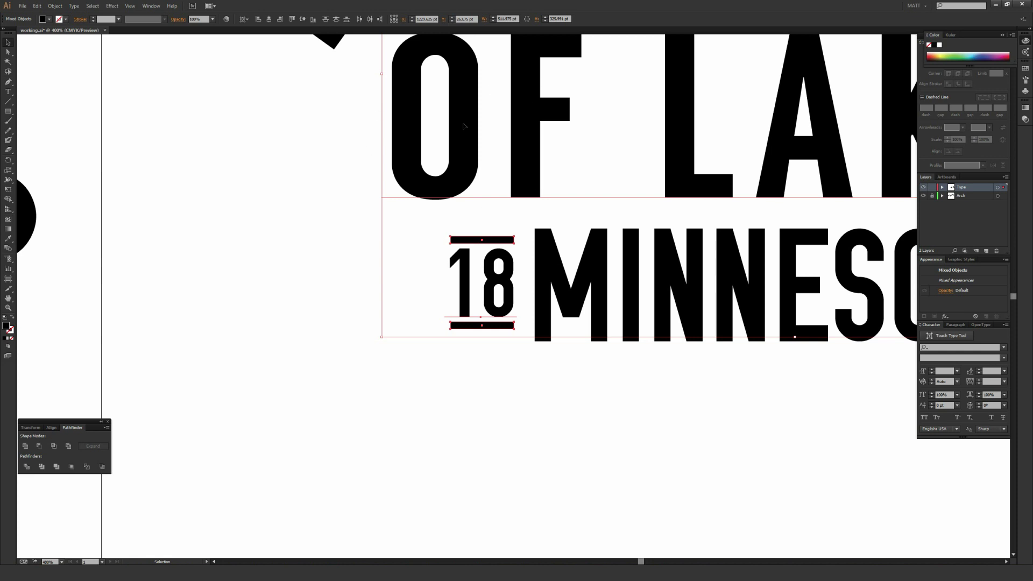
{"action": "left_click", "coordinate": [530, 144], "text": "shift"}
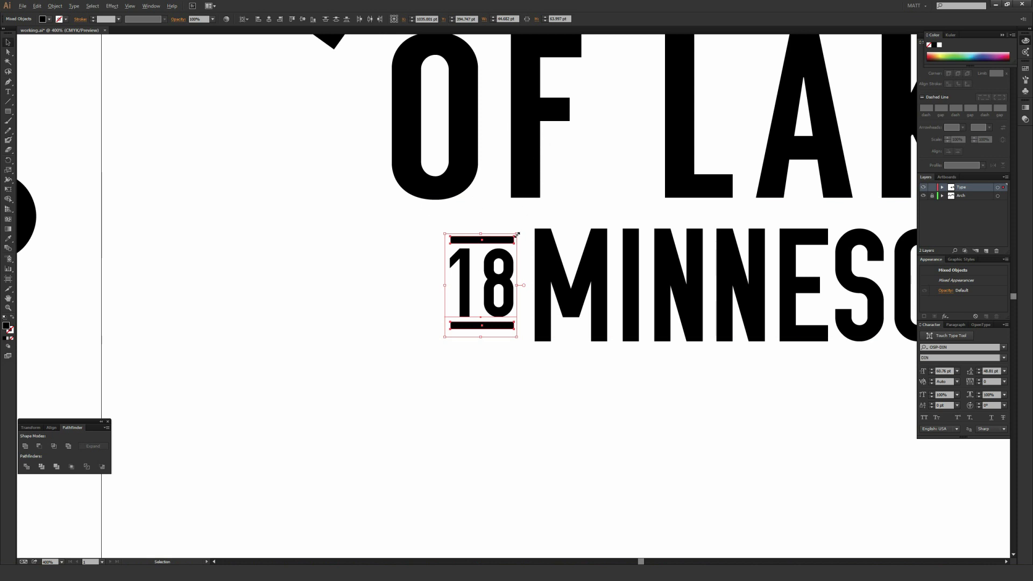
{"action": "left_click_drag", "start_coordinate": [516, 233], "coordinate": [514, 239]}
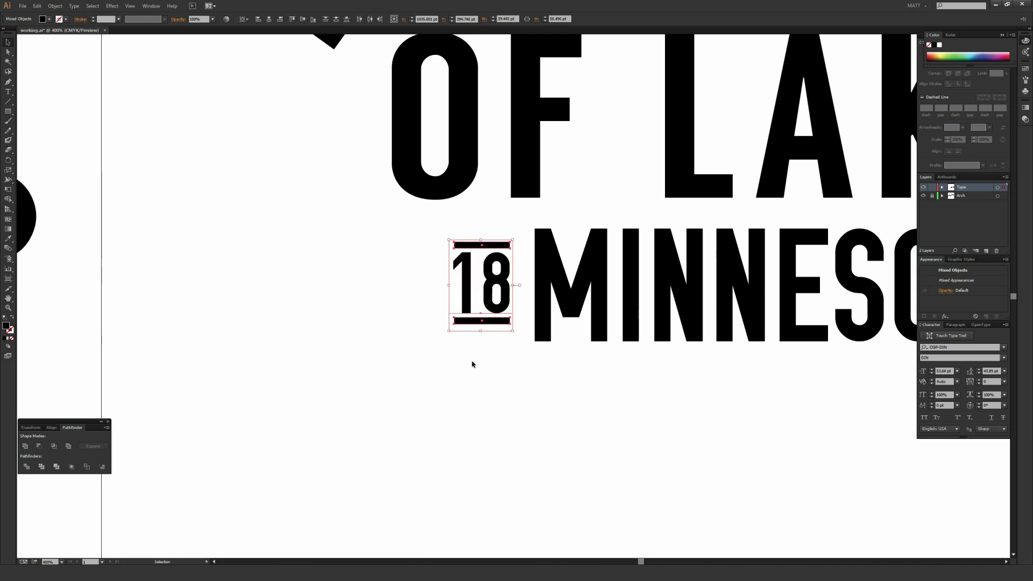
{"action": "key", "text": "Right"}
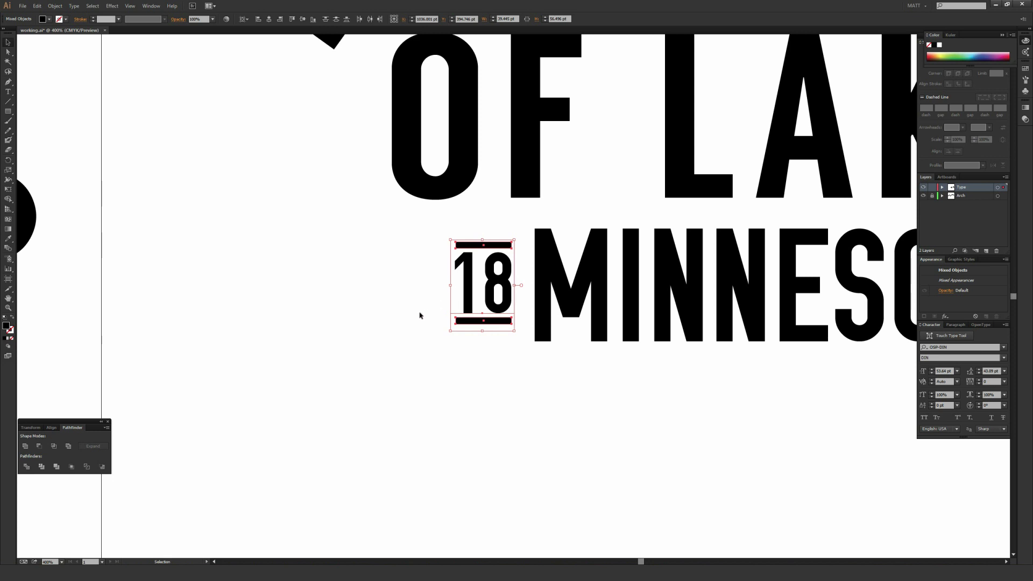
{"action": "key", "text": "Right"}
{"action": "key", "text": "Right"}
{"action": "key", "text": "Right"}
{"action": "left_click", "coordinate": [482, 409]}
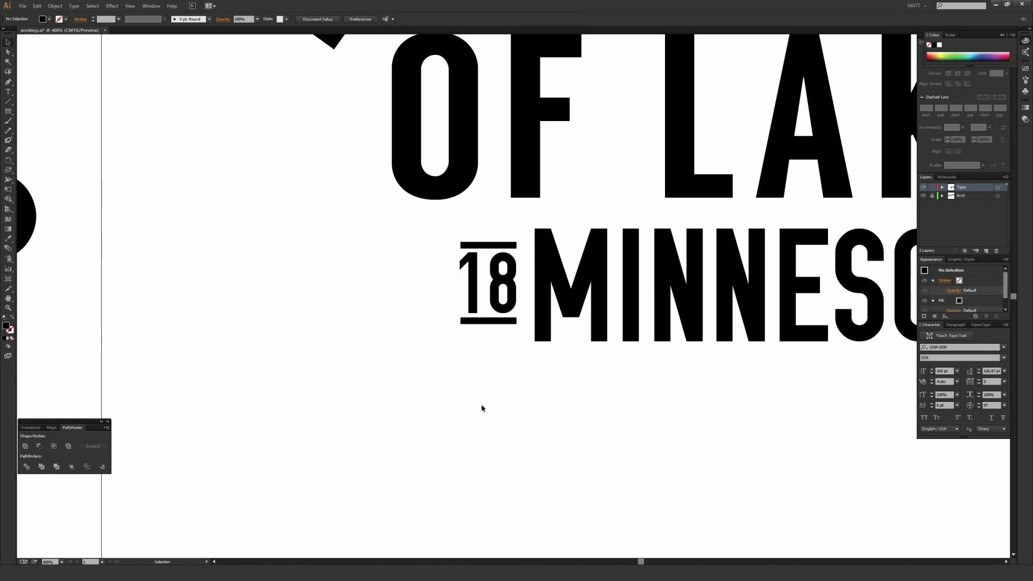
- Duplicate the 18 with its bars horizontally to just after the final A of MINNESOTA, and deselect the copy
{"action": "scroll", "coordinate": [425, 329], "scroll_direction": "up", "scroll_amount": 1}
{"action": "scroll", "coordinate": [424, 328], "scroll_direction": "down", "scroll_amount": 4}
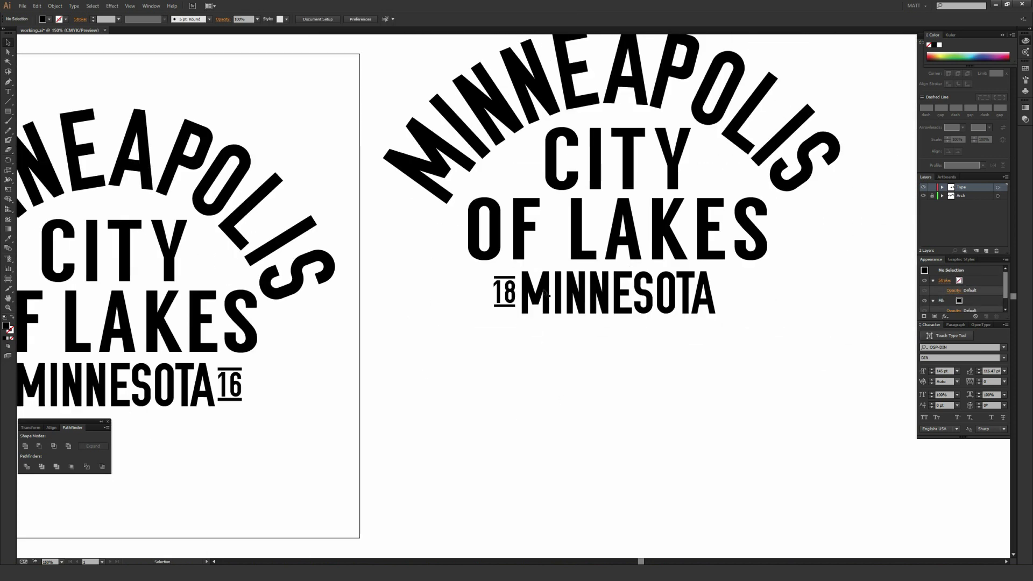
{"action": "left_click_drag", "start_coordinate": [504, 263], "coordinate": [420, 254]}
{"action": "left_click", "coordinate": [425, 292]}
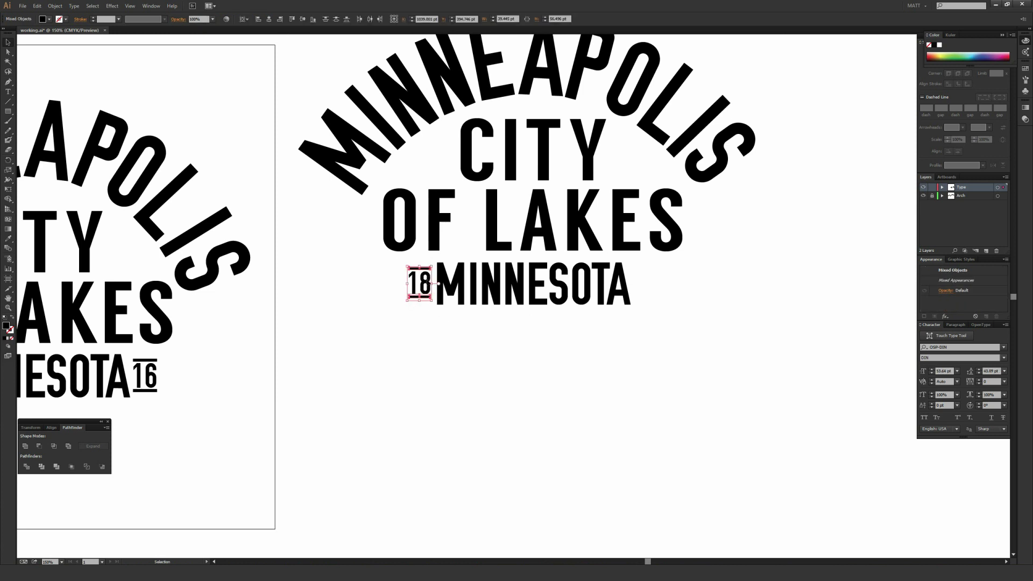
{"action": "left_click_drag", "start_coordinate": [433, 285], "coordinate": [648, 288]}
{"action": "left_click", "coordinate": [687, 293]}
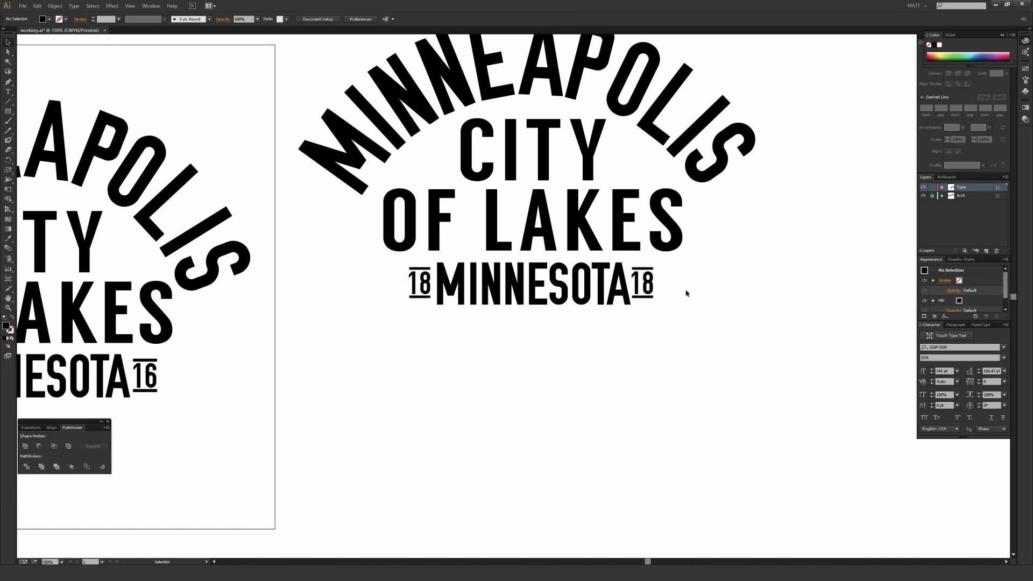
- Place several copies of the number 18 below the badge and repeat the last duplication to form an evenly spaced row of nine
{"action": "left_click_drag", "start_coordinate": [648, 284], "coordinate": [483, 393]}
{"action": "left_click", "coordinate": [678, 357]}
{"action": "left_click_drag", "start_coordinate": [480, 396], "coordinate": [504, 445]}
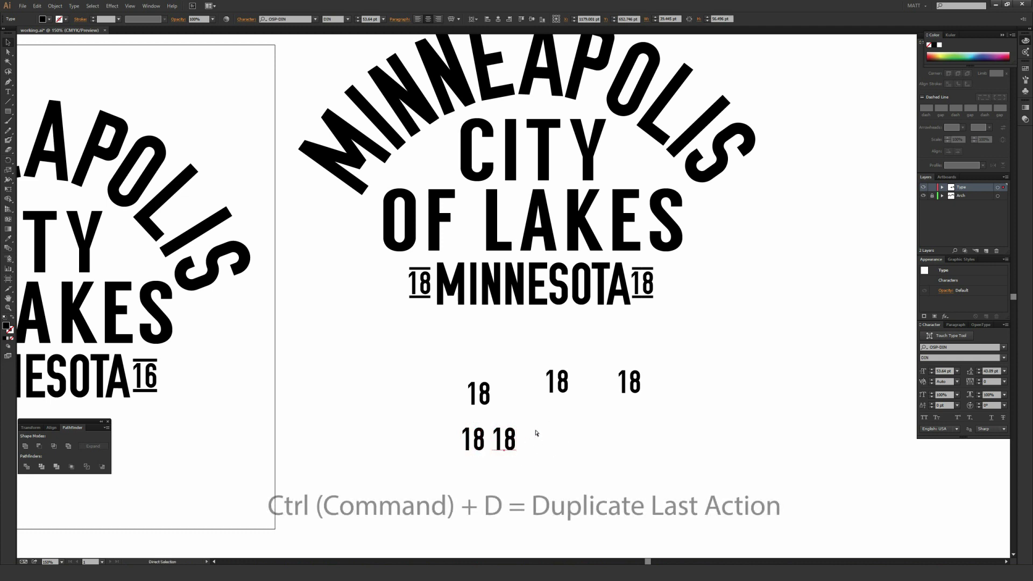
{"action": "key", "text": "ctrl+d"}
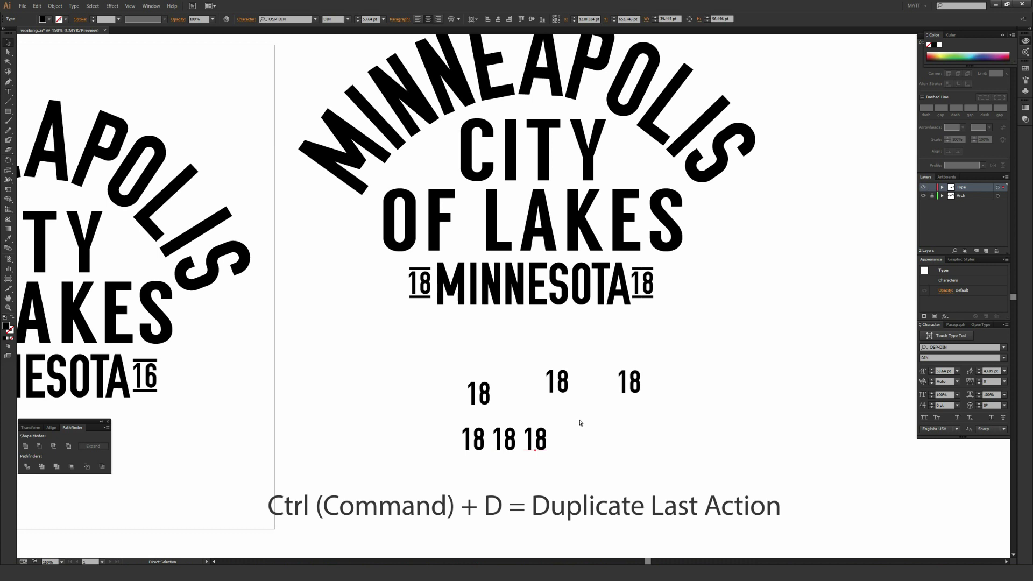
{"action": "key", "text": "ctrl+d"}
{"action": "key", "text": "ctrl+d"}
{"action": "key", "text": "ctrl+d"}
{"action": "key", "text": "ctrl+d"}
{"action": "key", "text": "ctrl+d"}
{"action": "key", "text": "ctrl+d"}
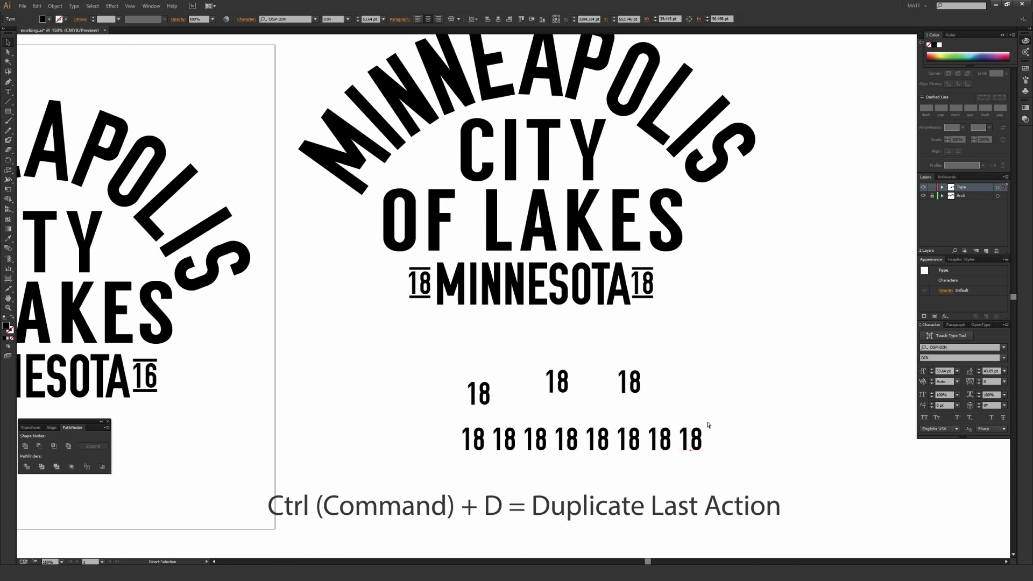
- Delete all the extra 18 copies below the badge
{"action": "left_click", "coordinate": [783, 452]}
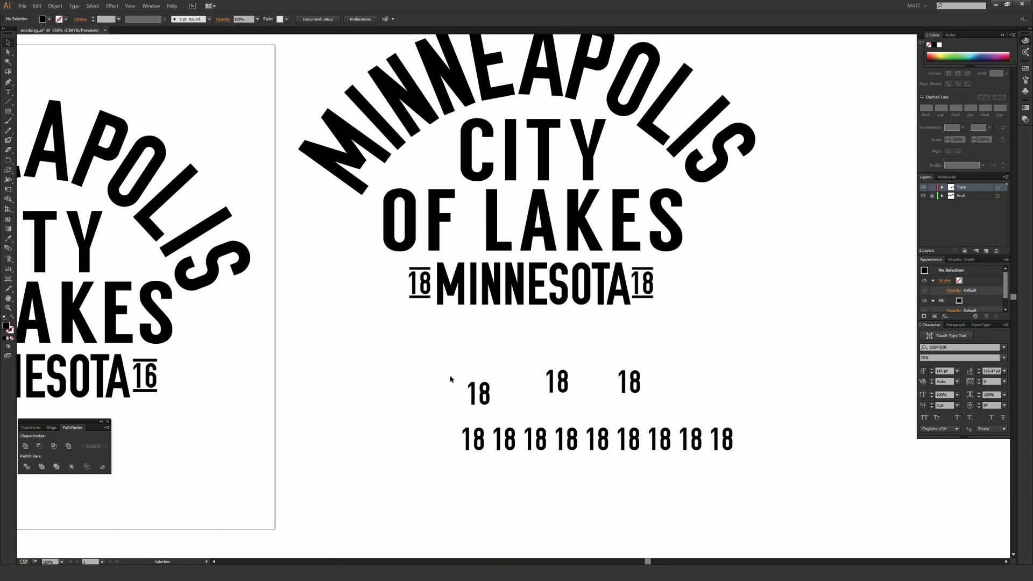
{"action": "left_click_drag", "start_coordinate": [434, 370], "coordinate": [774, 497]}
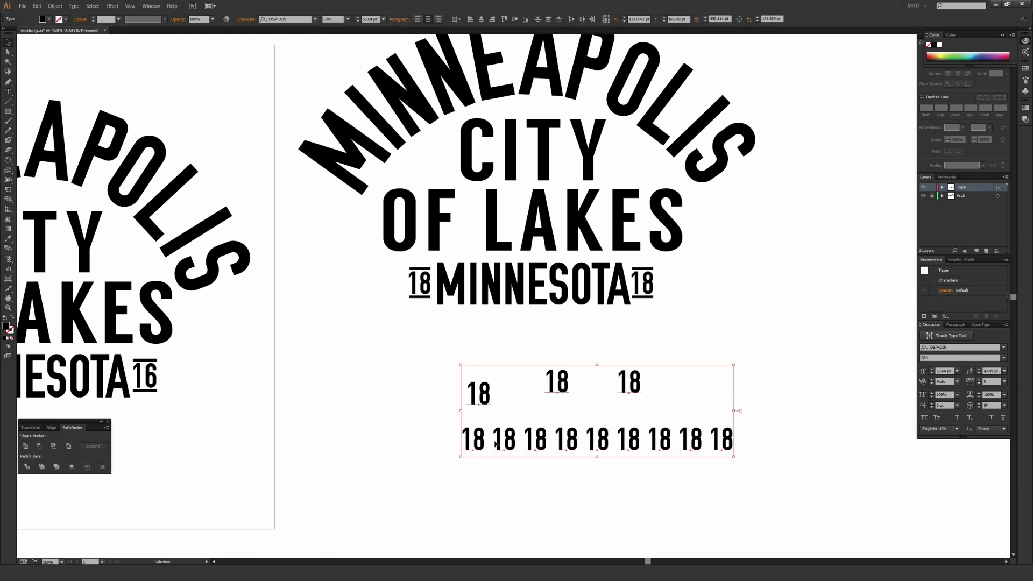
{"action": "key", "text": "Delete"}
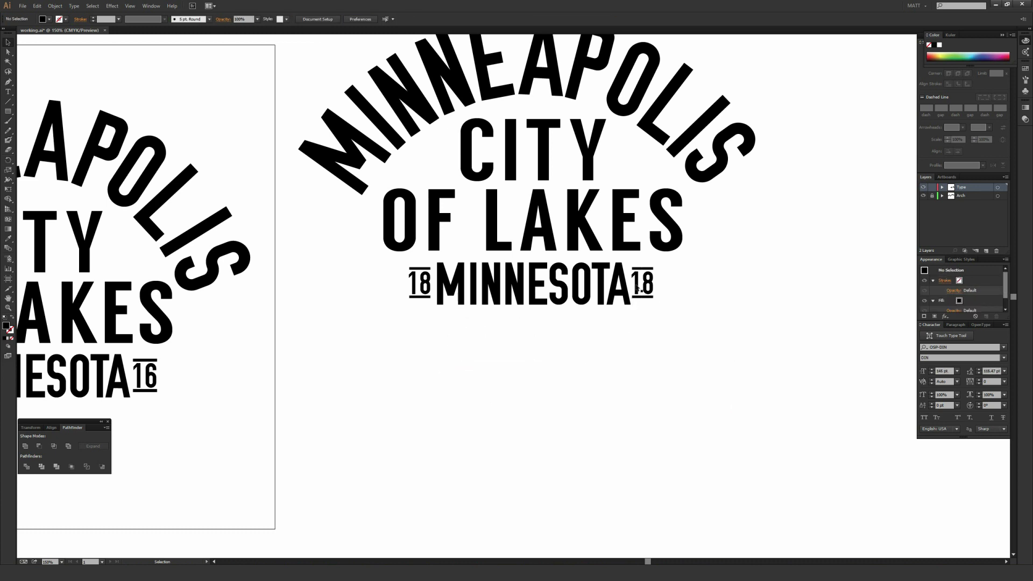
- Change the 18 after MINNESOTA to 16 by replacing its last digit, and deselect the text
{"action": "double_click", "coordinate": [639, 286]}
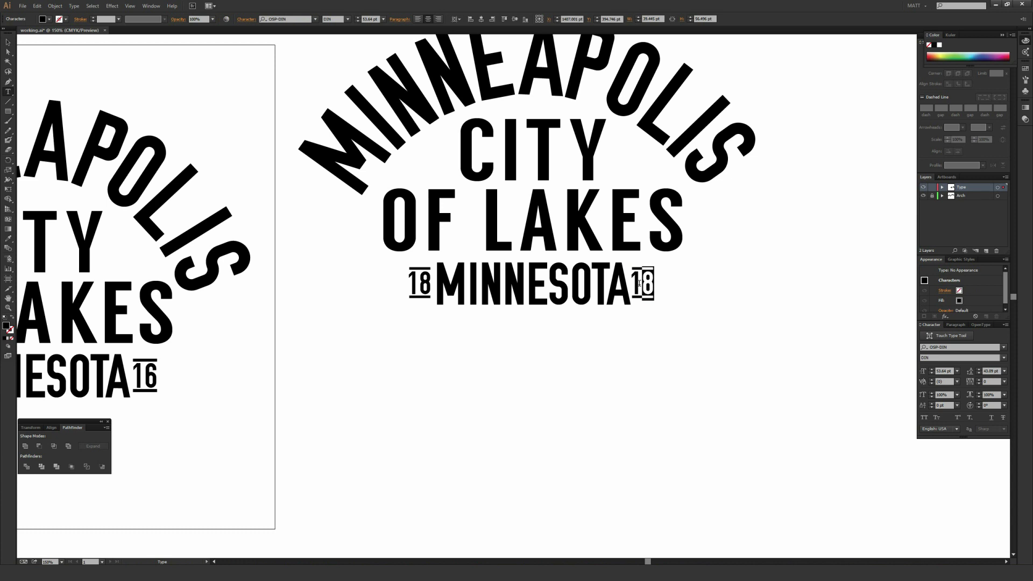
{"action": "type", "text": "6"}
{"action": "left_click", "coordinate": [8, 52]}
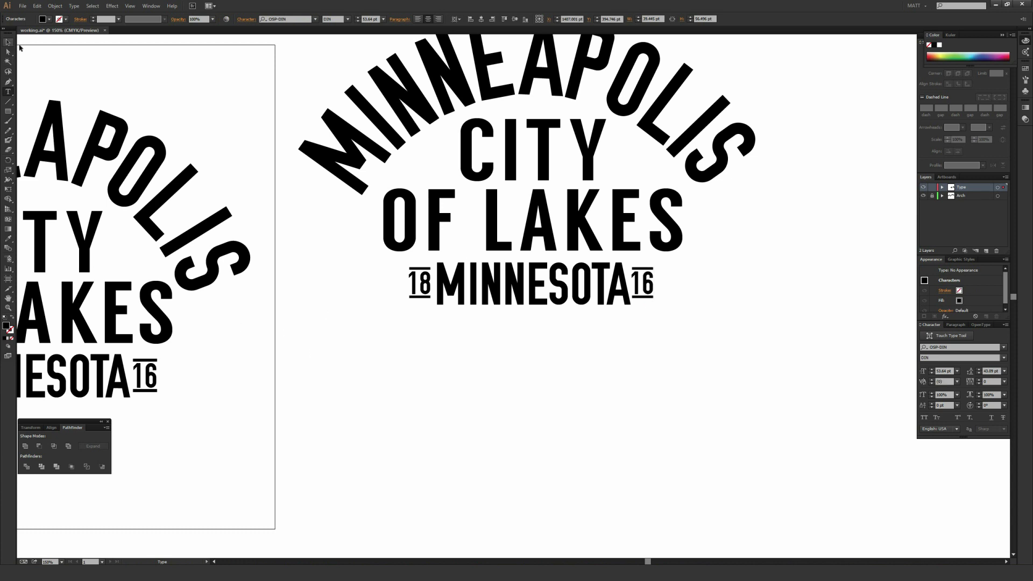
{"action": "left_click", "coordinate": [210, 111]}
- Select the F in OF LAKES and try tracking values of 25 and -100 on it
{"action": "key", "text": "ctrl+minus"}
{"action": "key", "text": "ctrl+minus"}
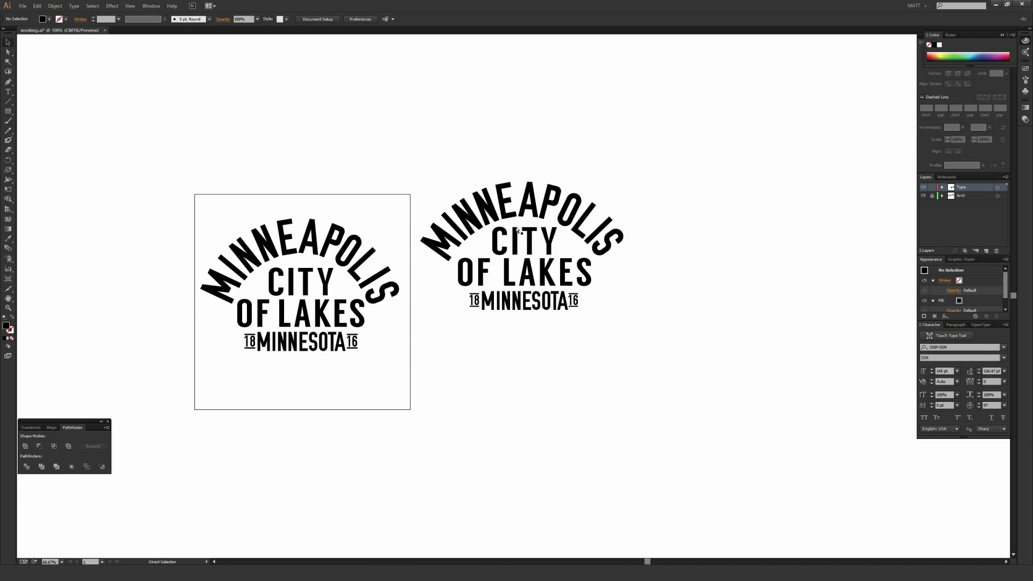
{"action": "scroll", "coordinate": [523, 225], "scroll_direction": "up", "scroll_amount": 2}
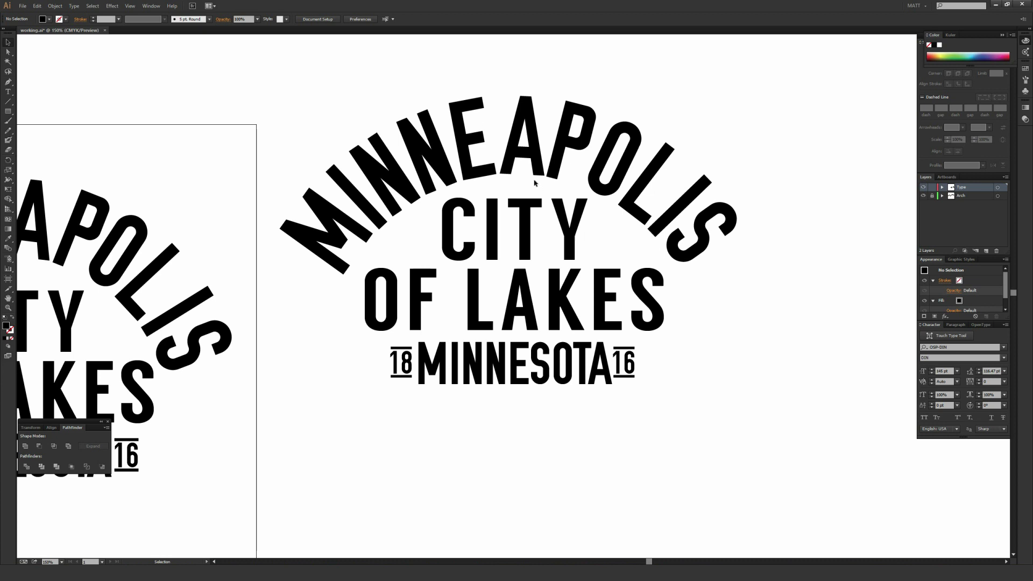
{"action": "key", "text": "t"}
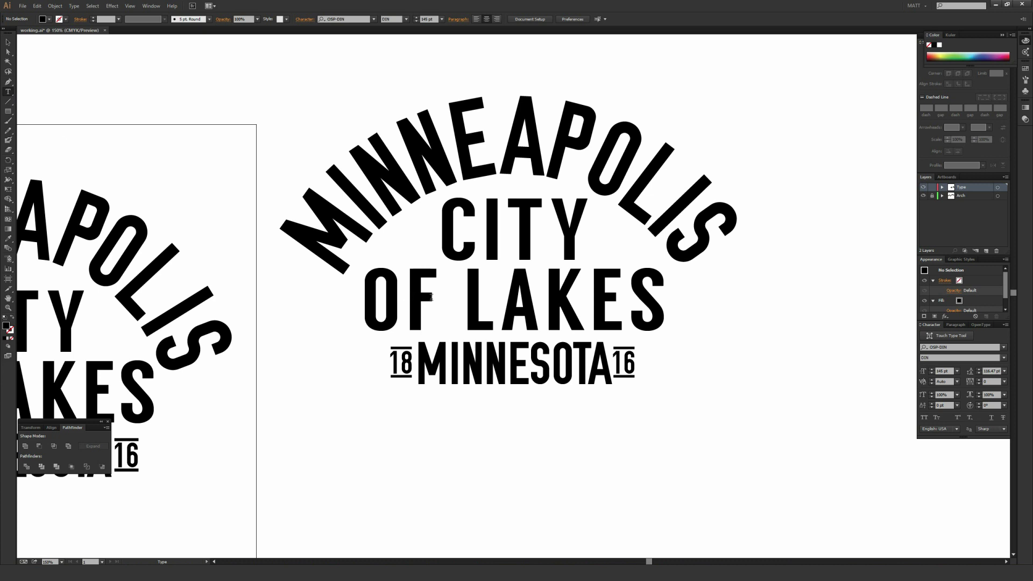
{"action": "left_click_drag", "start_coordinate": [430, 293], "coordinate": [406, 295]}
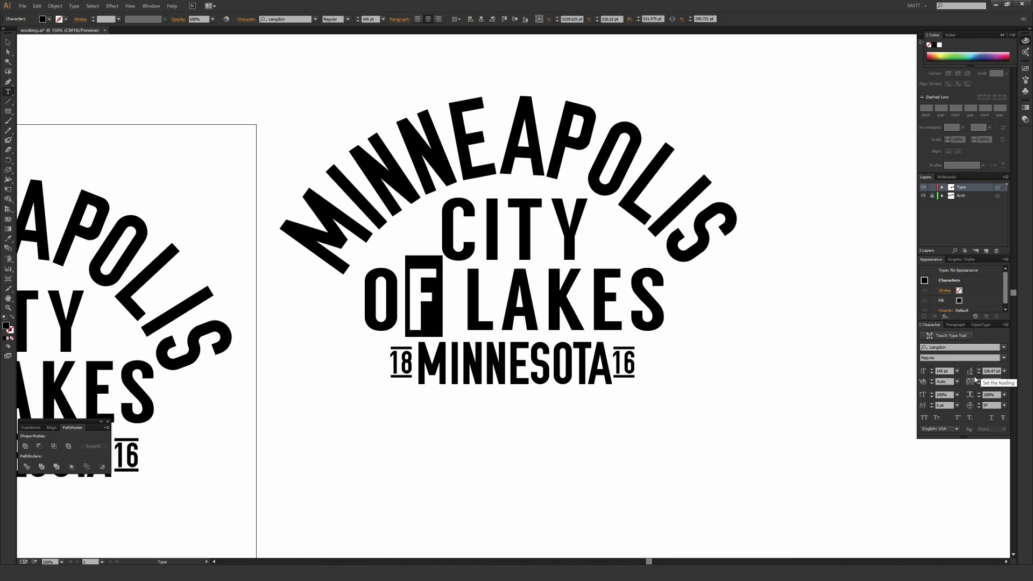
{"action": "left_click", "coordinate": [151, 6]}
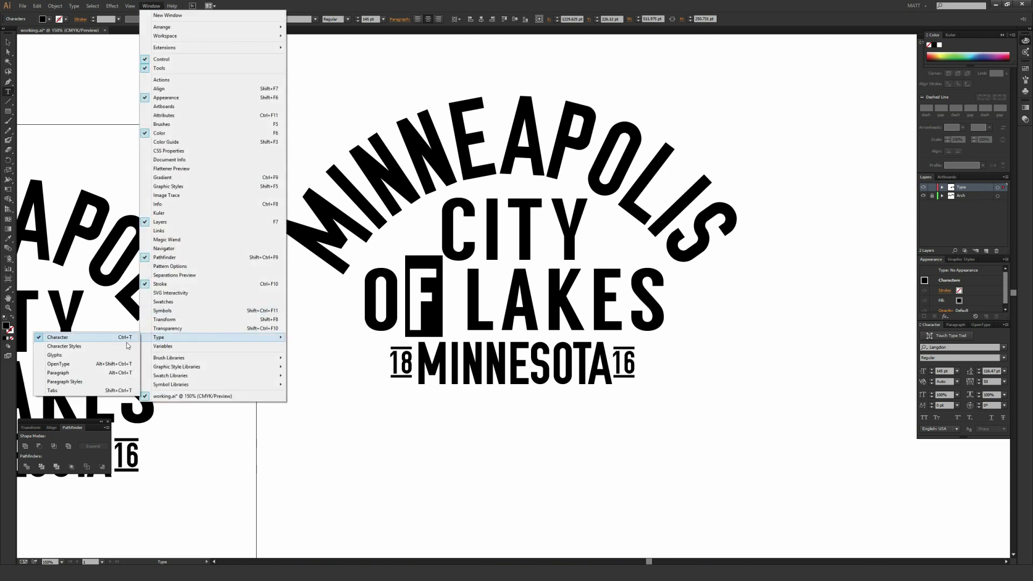
{"action": "left_click", "coordinate": [969, 383]}
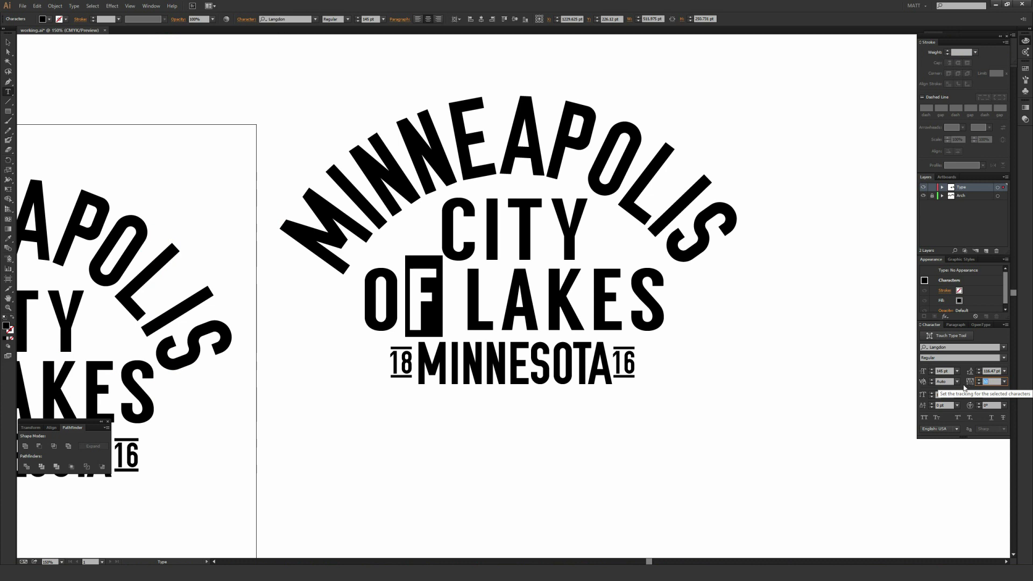
{"action": "left_click", "coordinate": [1005, 381]}
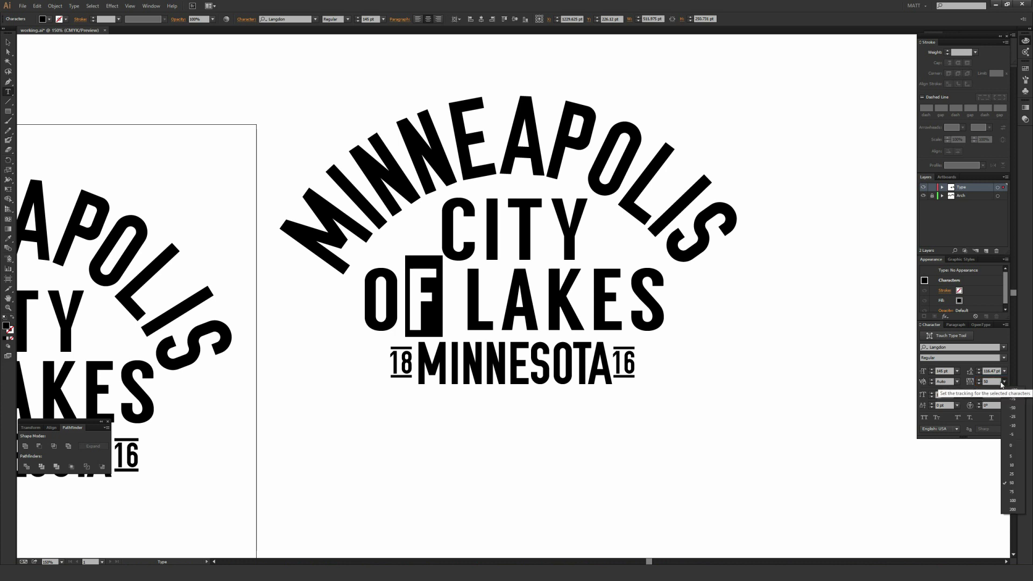
{"action": "left_click", "coordinate": [1012, 474]}
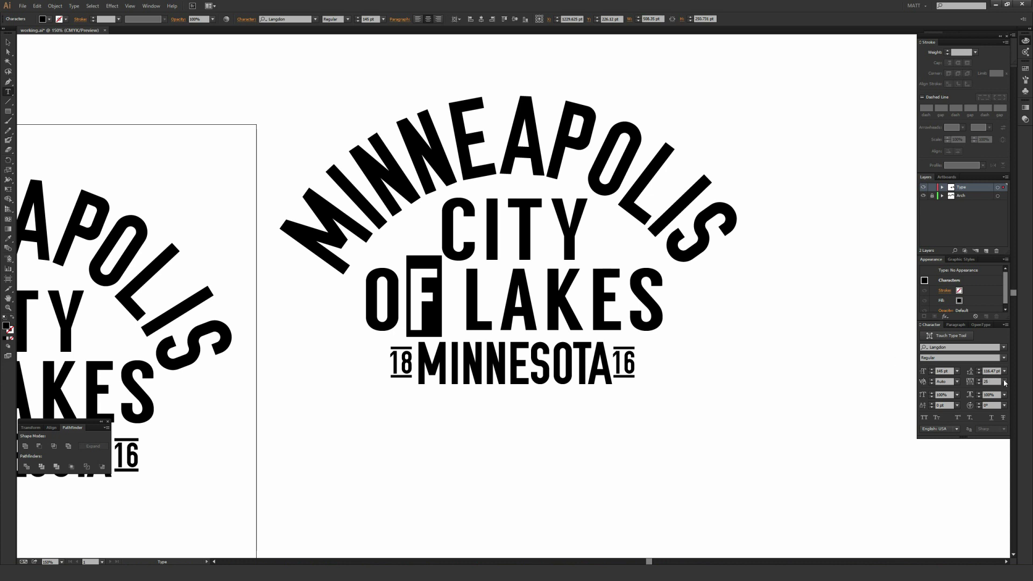
{"action": "left_click", "coordinate": [1004, 382]}
{"action": "left_click", "coordinate": [1012, 393]}
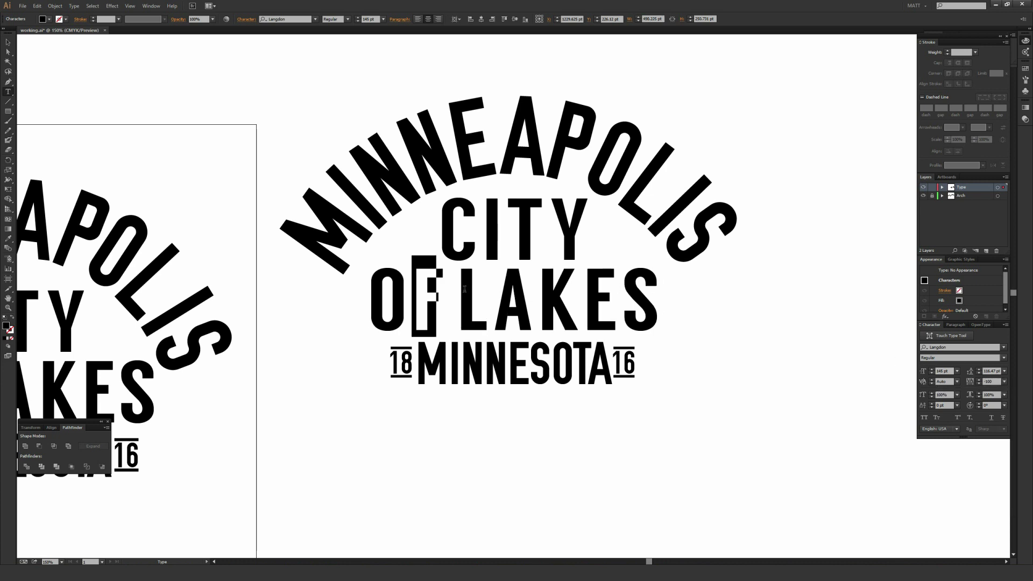
- Set the tracking of the F in OF LAKES to -50 and release the letter's selection
{"action": "left_click", "coordinate": [1004, 382]}
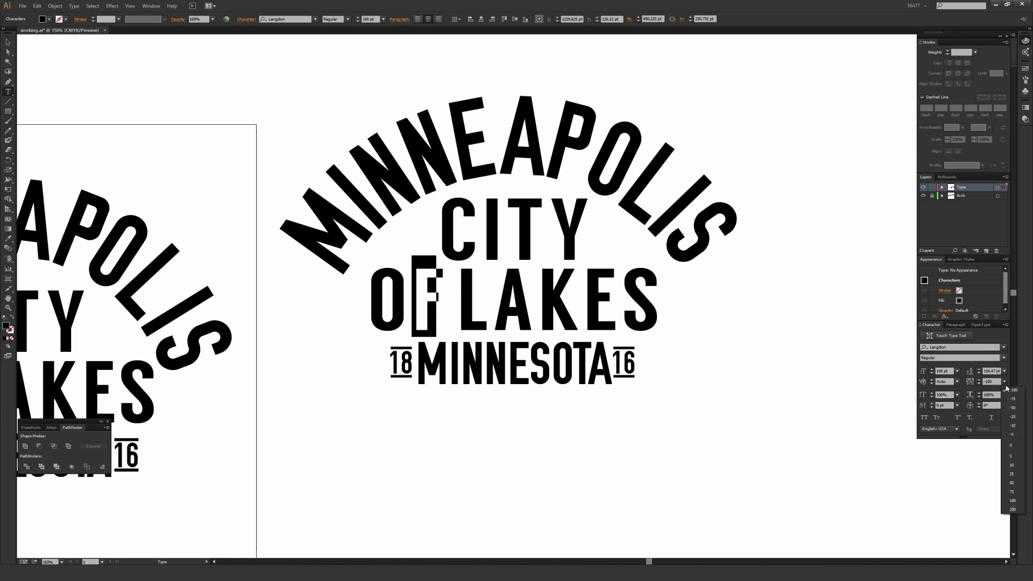
{"action": "left_click", "coordinate": [1012, 484]}
{"action": "left_click", "coordinate": [623, 301]}
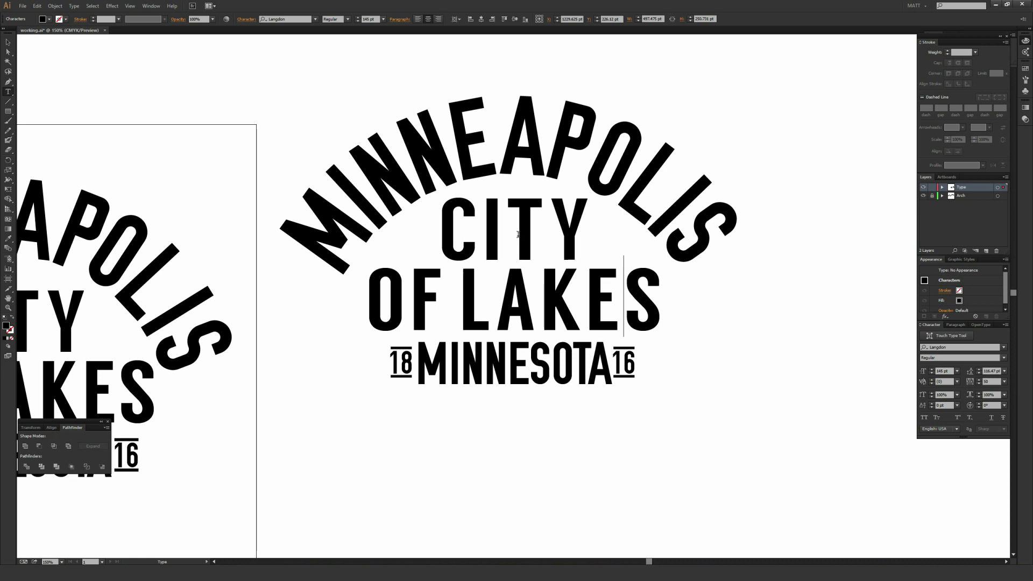
- Unlock the Arch layer and place a duplicate of the entire recreated badge, including its arched text, diagonally below it
{"action": "key", "text": "Escape"}
{"action": "key", "text": "ctrl+minus"}
{"action": "key", "text": "ctrl+minus"}
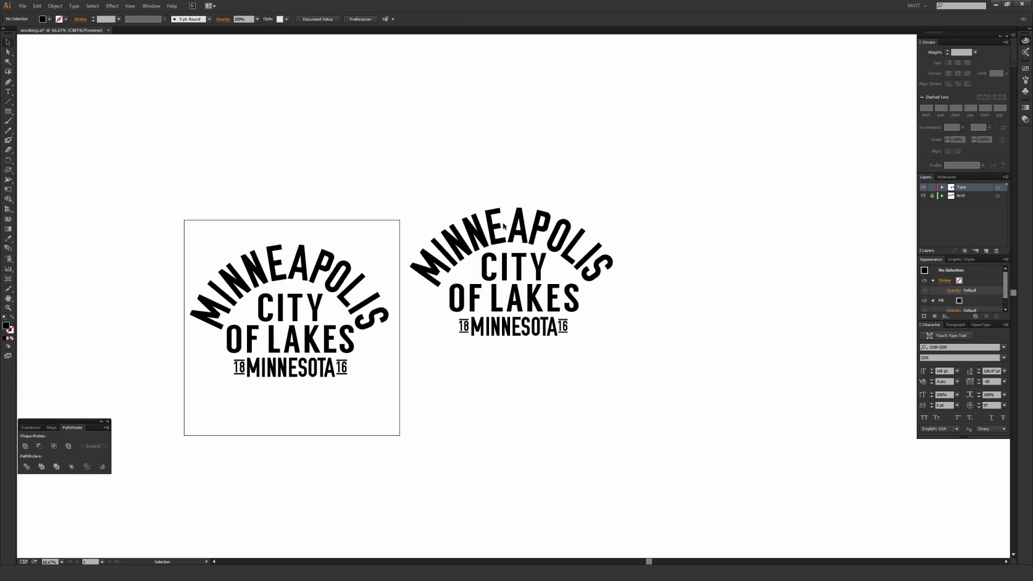
{"action": "left_click_drag", "start_coordinate": [415, 182], "coordinate": [652, 368]}
{"action": "left_click", "coordinate": [931, 195]}
{"action": "left_click", "coordinate": [544, 230]}
{"action": "left_click", "coordinate": [422, 183]}
{"action": "left_click_drag", "start_coordinate": [421, 183], "coordinate": [668, 372]}
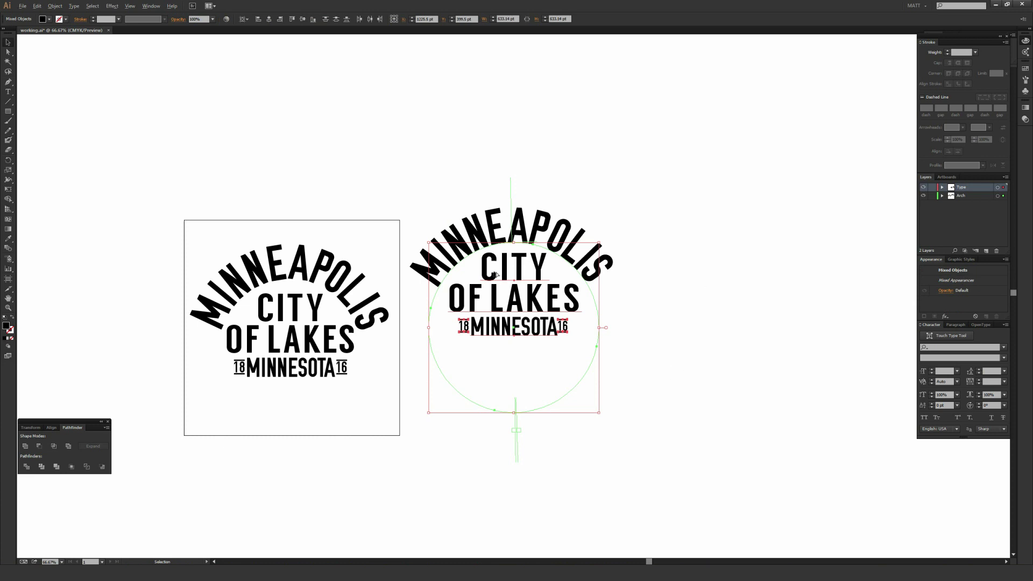
{"action": "left_click_drag", "start_coordinate": [492, 264], "coordinate": [761, 419]}
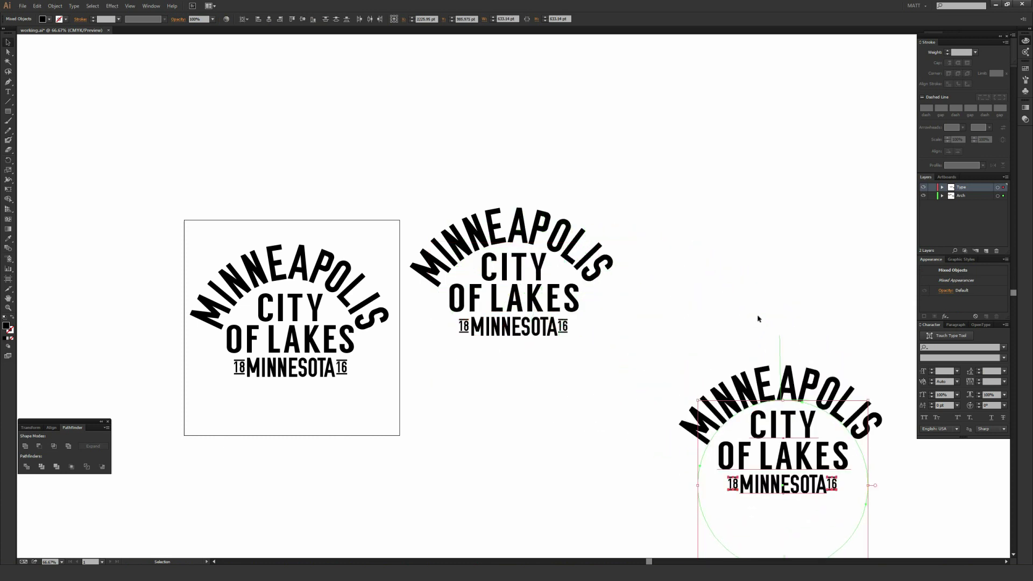
{"action": "left_click_drag", "start_coordinate": [759, 321], "coordinate": [552, 217]}
- Convert MINNEAPOLIS, CITY OF LAKES, MINNESOTA and the two numbers in the duplicated badge to outlines, and deselect them
{"action": "left_click", "coordinate": [588, 280]}
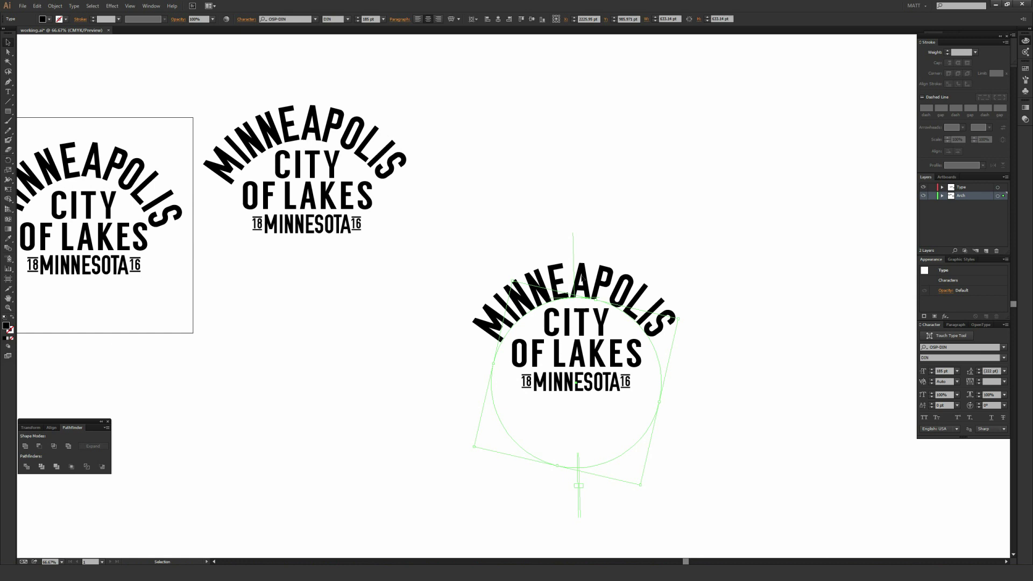
{"action": "right_click", "coordinate": [583, 279]}
{"action": "left_click", "coordinate": [614, 335]}
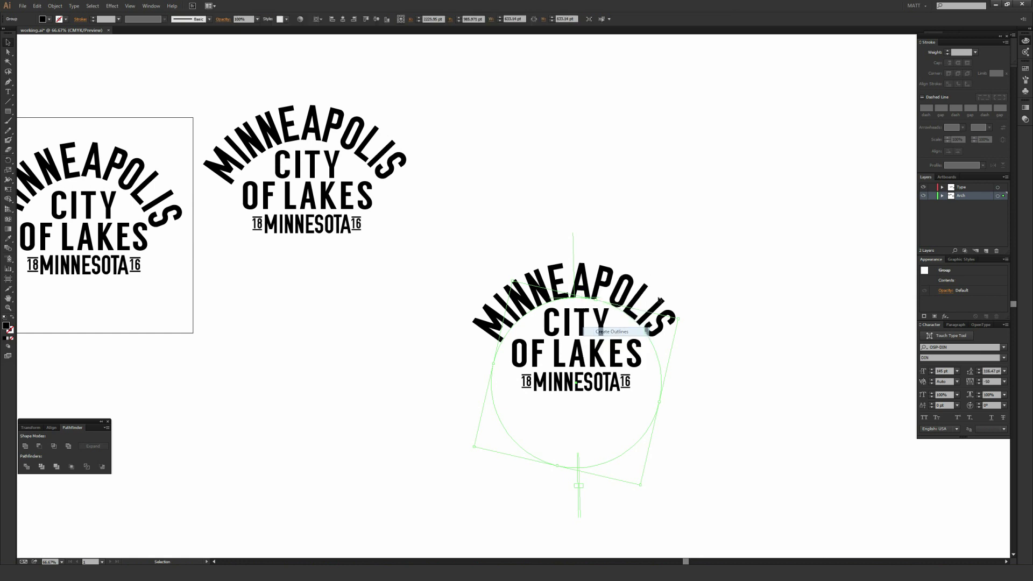
{"action": "left_click", "coordinate": [530, 386]}
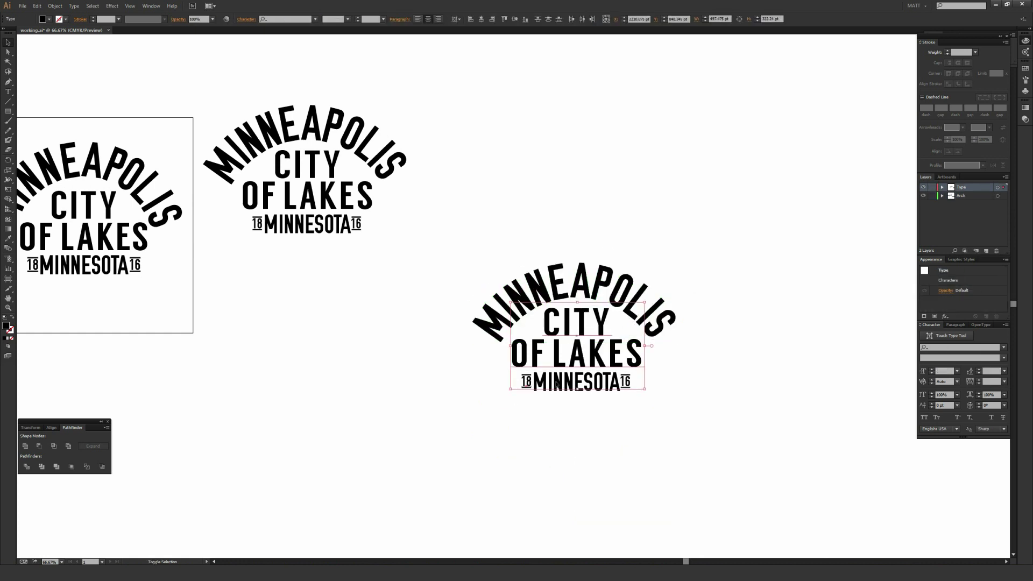
{"action": "left_click", "coordinate": [627, 383], "text": "shift"}
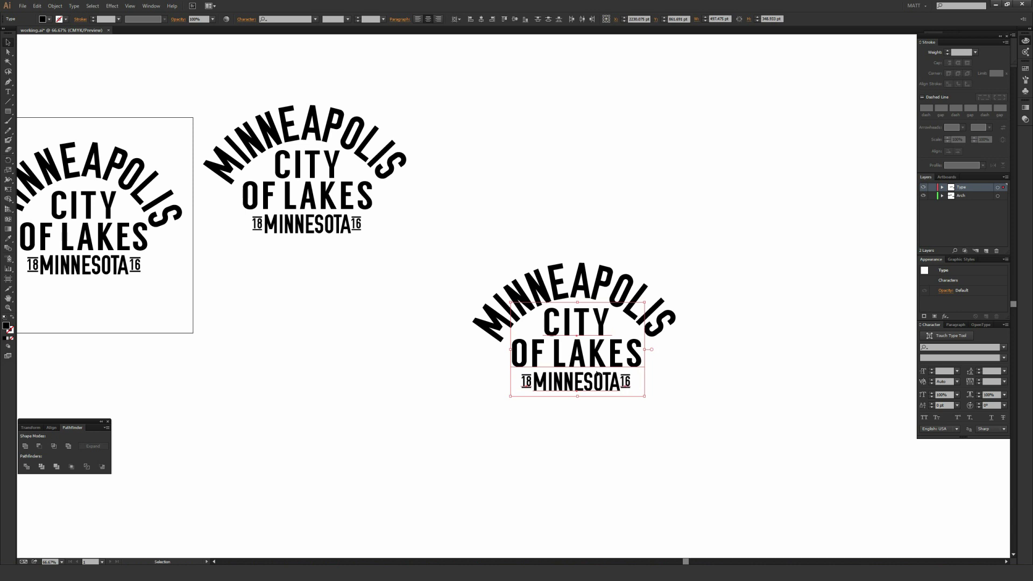
{"action": "right_click", "coordinate": [581, 350]}
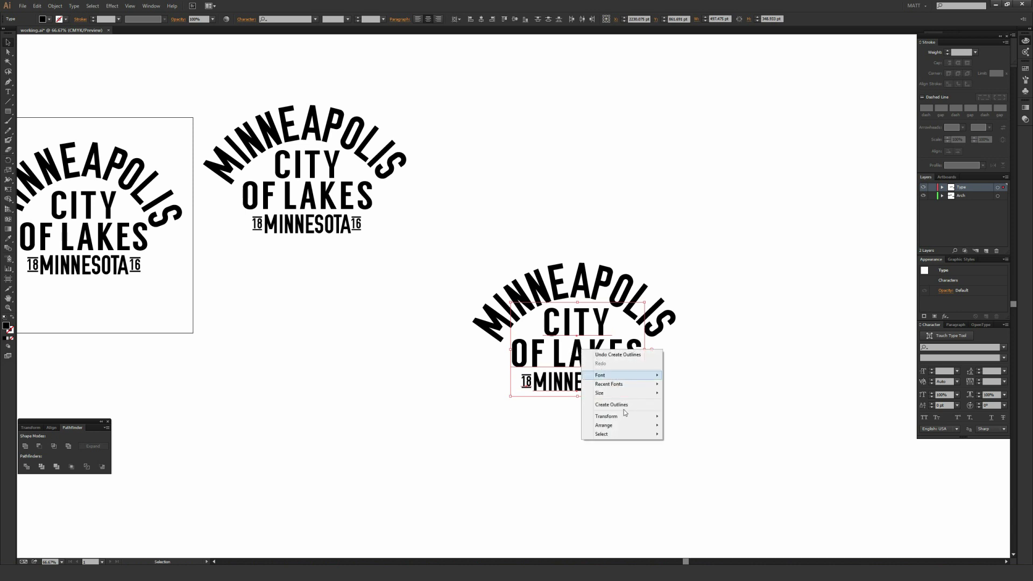
{"action": "left_click", "coordinate": [603, 405]}
{"action": "left_click", "coordinate": [603, 428]}
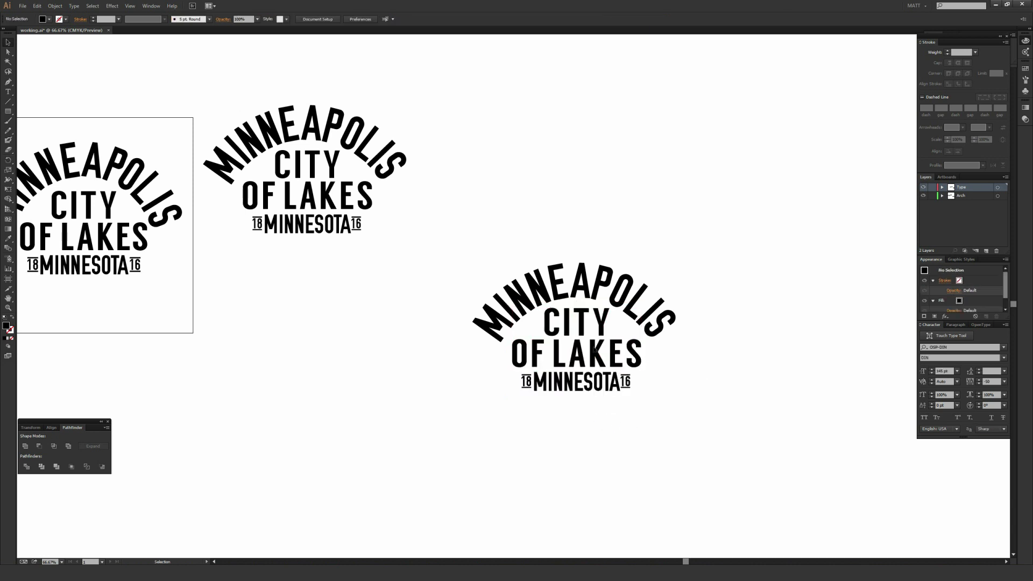
- Ungroup the outlined lettering of the duplicated badge into individual letter shapes, and deselect it
{"action": "left_click", "coordinate": [595, 350]}
{"action": "right_click", "coordinate": [595, 350]}
{"action": "left_click", "coordinate": [617, 394]}
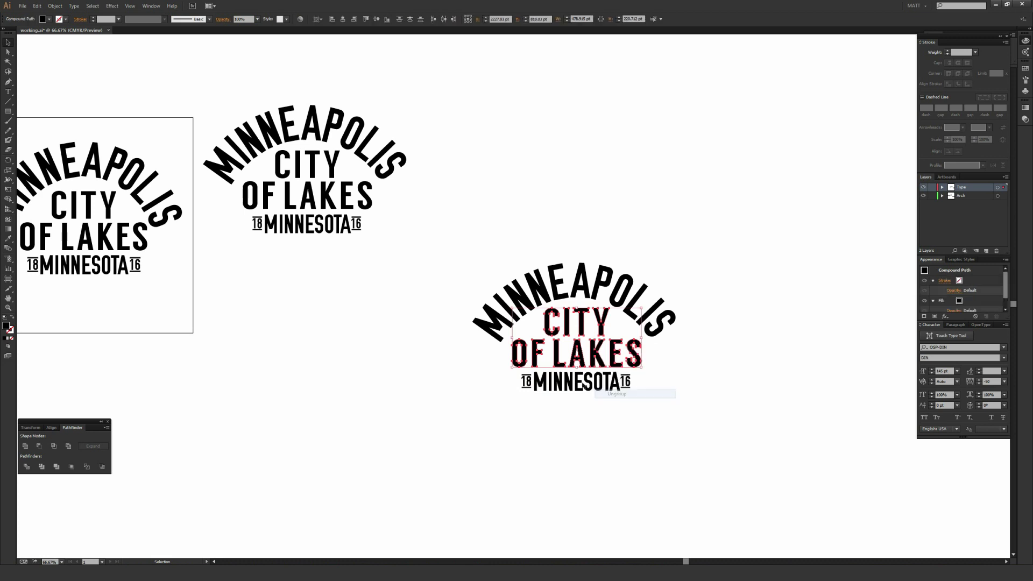
{"action": "left_click", "coordinate": [577, 383]}
{"action": "right_click", "coordinate": [577, 384]}
{"action": "left_click", "coordinate": [609, 430]}
{"action": "left_click", "coordinate": [630, 415]}
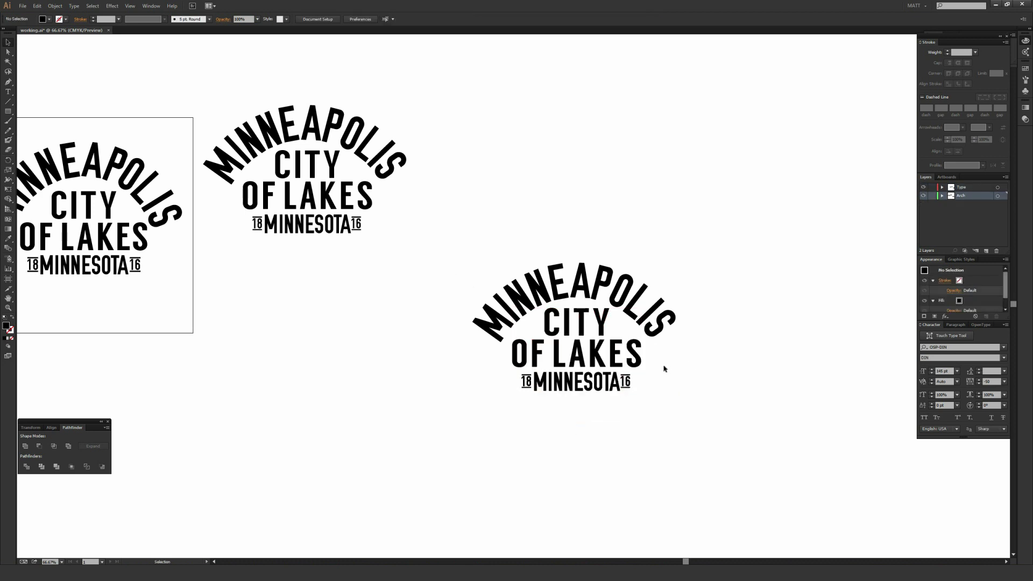
- Examine the F of OF LAKES in the duplicate as an individual outlined shape with its anchor points
{"action": "key", "text": "ctrl+equal"}
{"action": "key", "text": "ctrl+equal"}
{"action": "key", "text": "ctrl+equal"}
{"action": "left_click_drag", "start_coordinate": [703, 415], "coordinate": [500, 347]}
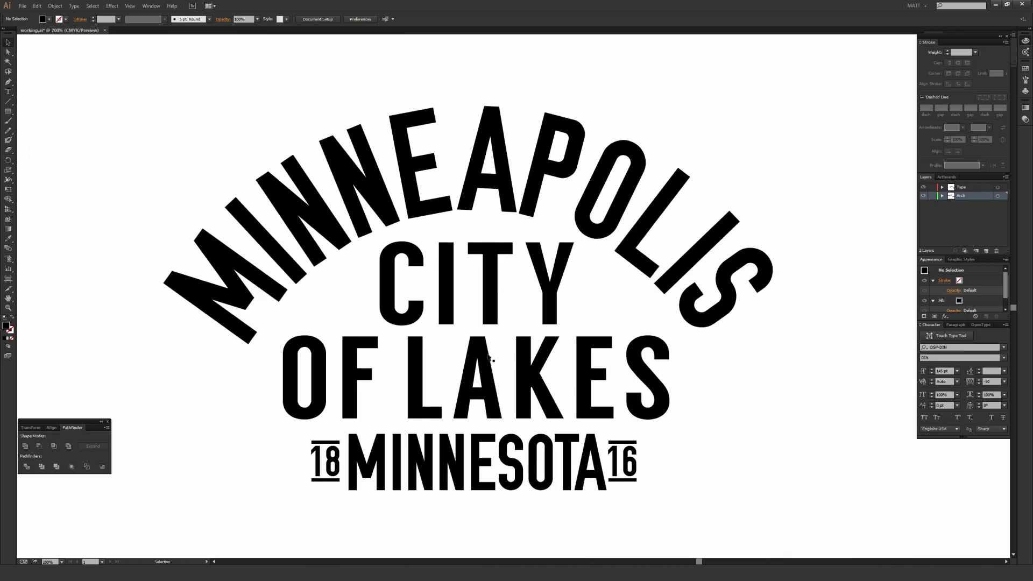
{"action": "left_click", "coordinate": [355, 358]}
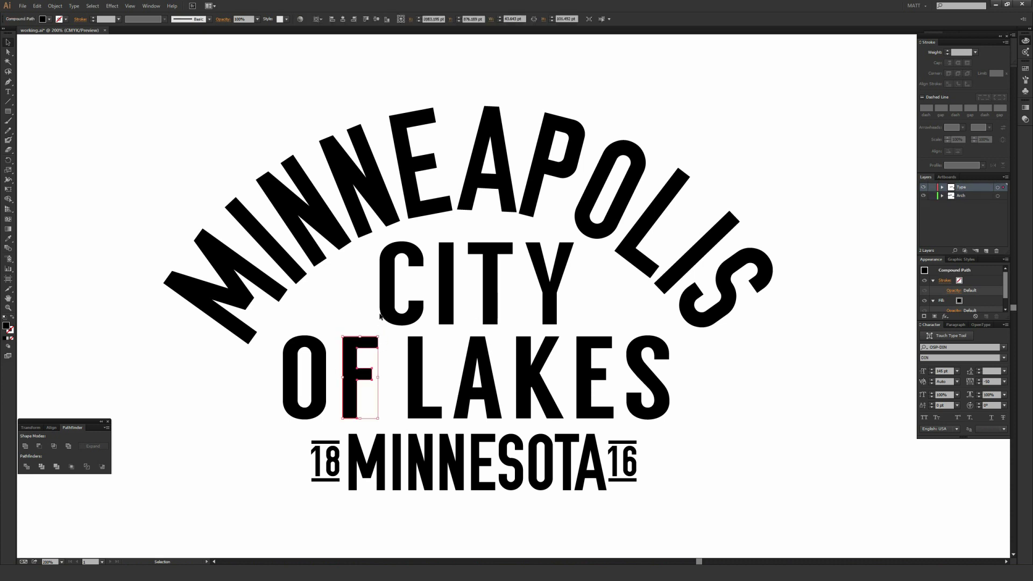
{"action": "key", "text": "a"}
- Select the live arched MINNEAPOLIS text in the middle badge to compare it with the outlined duplicate, and deselect it
{"action": "key", "text": "ctrl+minus"}
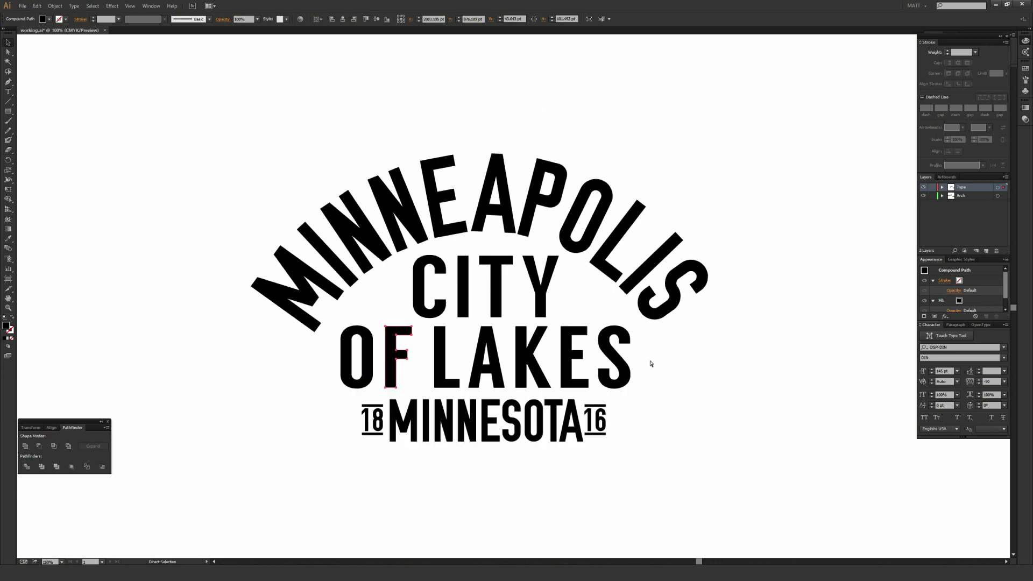
{"action": "key", "text": "ctrl+minus"}
{"action": "key", "text": "ctrl+minus"}
{"action": "key", "text": "ctrl+minus"}
{"action": "key", "text": "v"}
{"action": "left_click", "coordinate": [376, 222]}
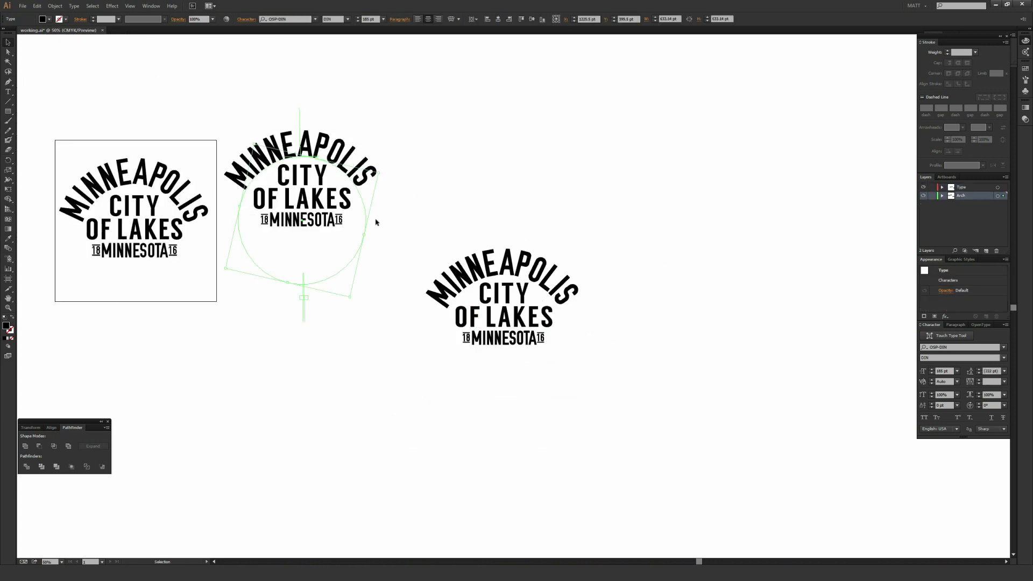
{"action": "left_click", "coordinate": [562, 225]}
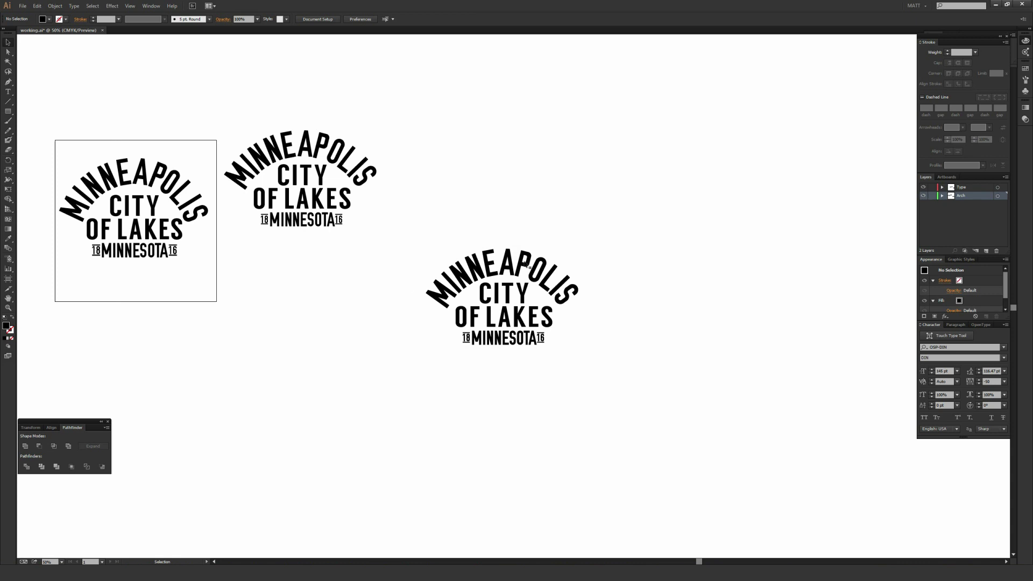
- Try moving the outlined A of LAKES toward the K in the duplicate, and undo the move
{"action": "key", "text": "ctrl+plus"}
{"action": "key", "text": "ctrl+plus"}
{"action": "key", "text": "ctrl+plus"}
{"action": "key", "text": "ctrl+plus"}
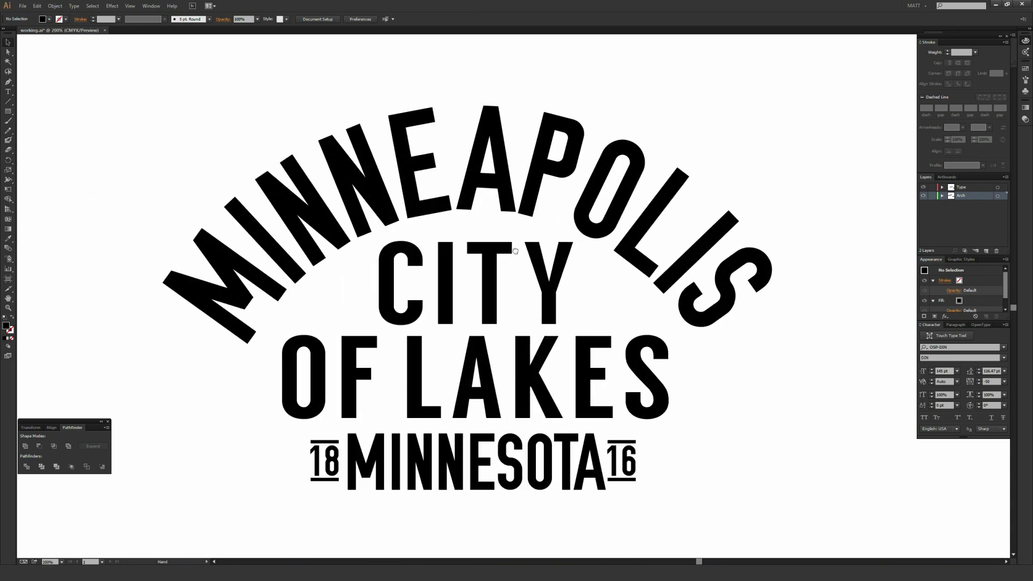
{"action": "scroll", "coordinate": [515, 252], "scroll_direction": "down", "scroll_amount": 3}
{"action": "left_click", "coordinate": [477, 250]}
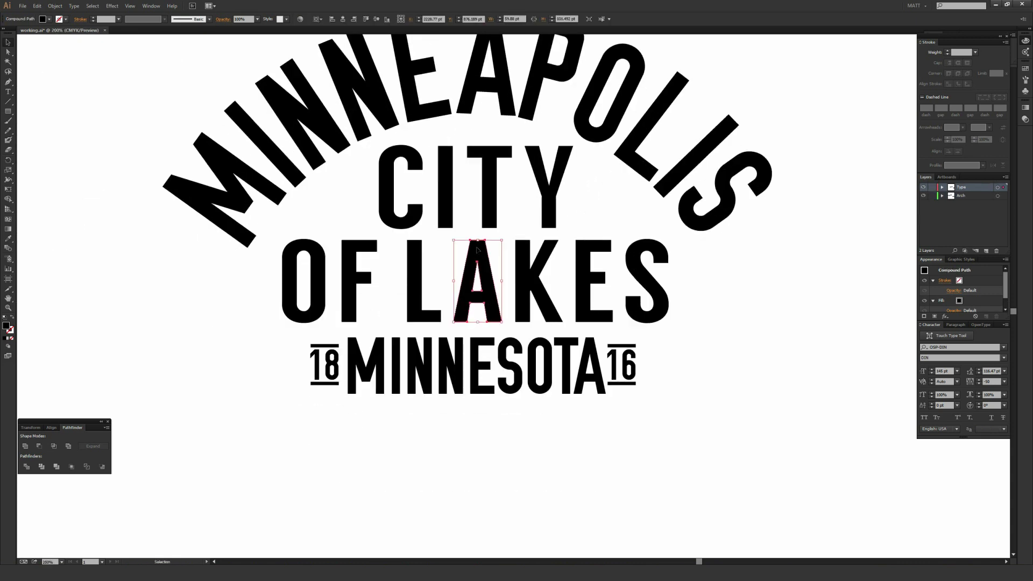
{"action": "left_click_drag", "start_coordinate": [477, 250], "coordinate": [563, 250]}
{"action": "key", "text": "ctrl+z"}
- Check individual outlined letters in LAKES, CITY and MINNESOTA of the duplicate one at a time, and clear the selection
{"action": "left_click", "coordinate": [604, 242]}
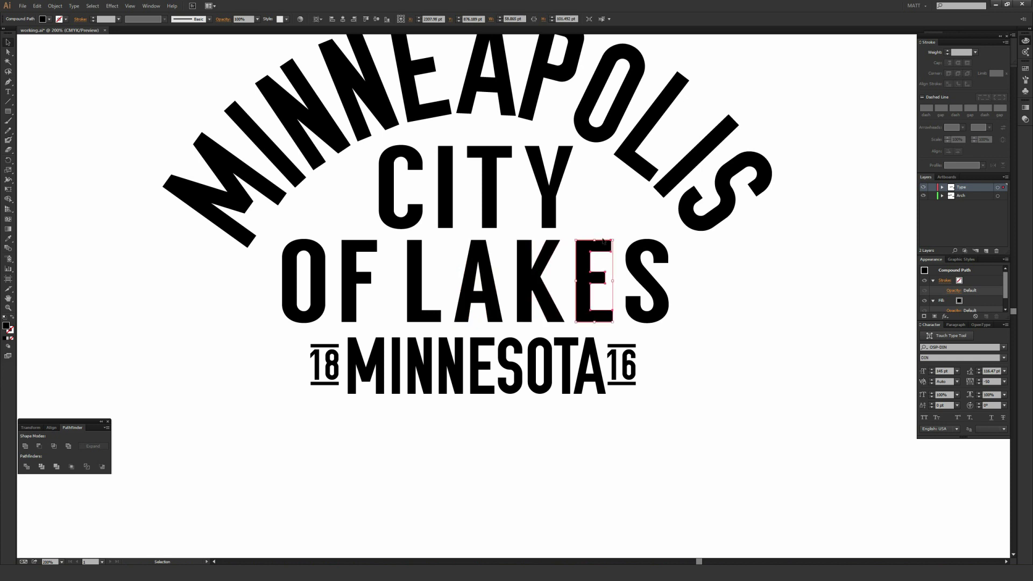
{"action": "left_click", "coordinate": [607, 224]}
{"action": "left_click_drag", "start_coordinate": [433, 208], "coordinate": [484, 203]}
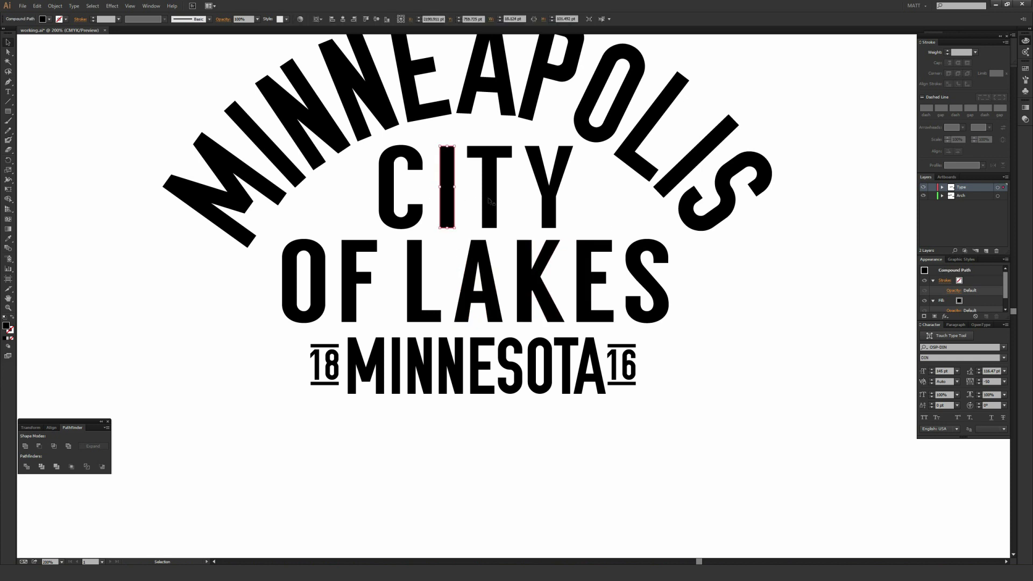
{"action": "left_click", "coordinate": [599, 219]}
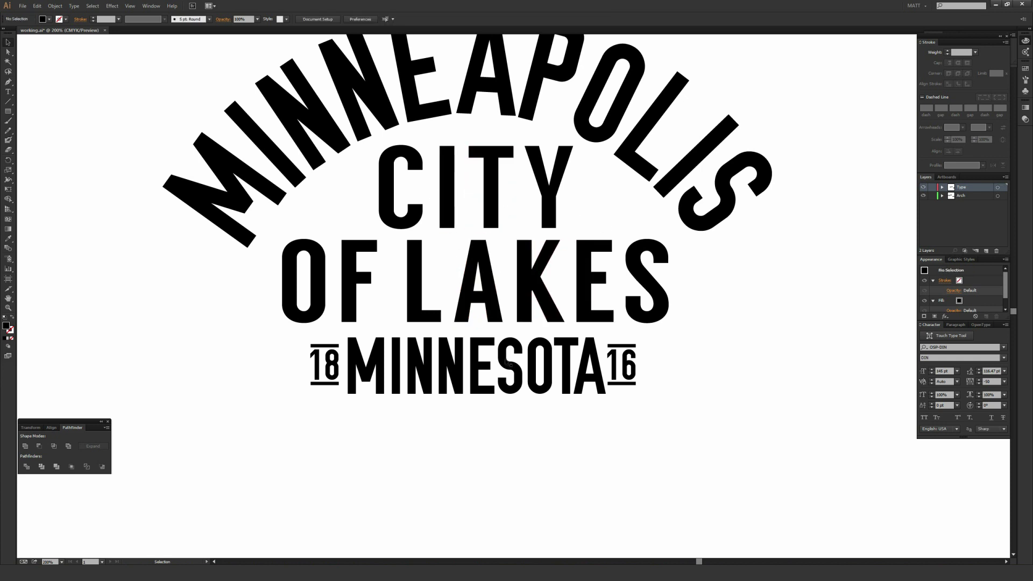
{"action": "left_click", "coordinate": [479, 374]}
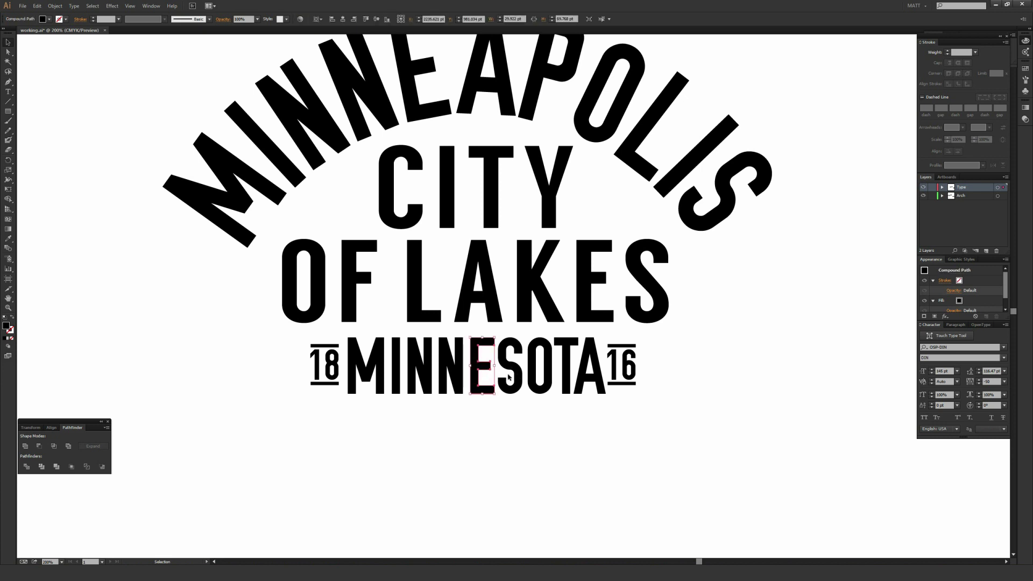
{"action": "left_click", "coordinate": [509, 377]}
{"action": "left_click", "coordinate": [540, 372]}
{"action": "left_click", "coordinate": [566, 377]}
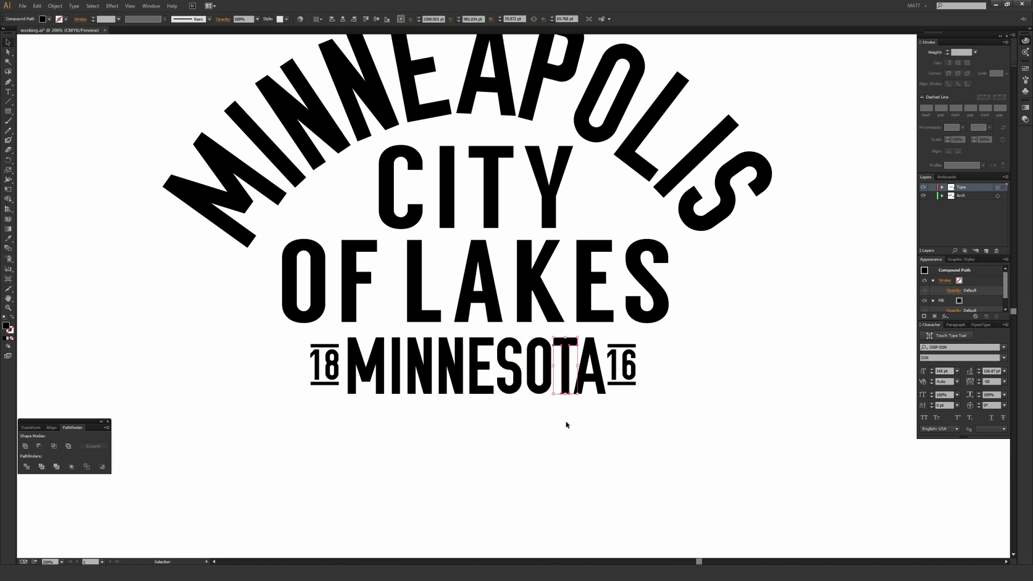
{"action": "left_click", "coordinate": [566, 425]}
- Nudge the outlined P of MINNEAPOLIS slightly within the arch, and deselect it
{"action": "scroll", "coordinate": [498, 175], "scroll_direction": "up", "scroll_amount": 2}
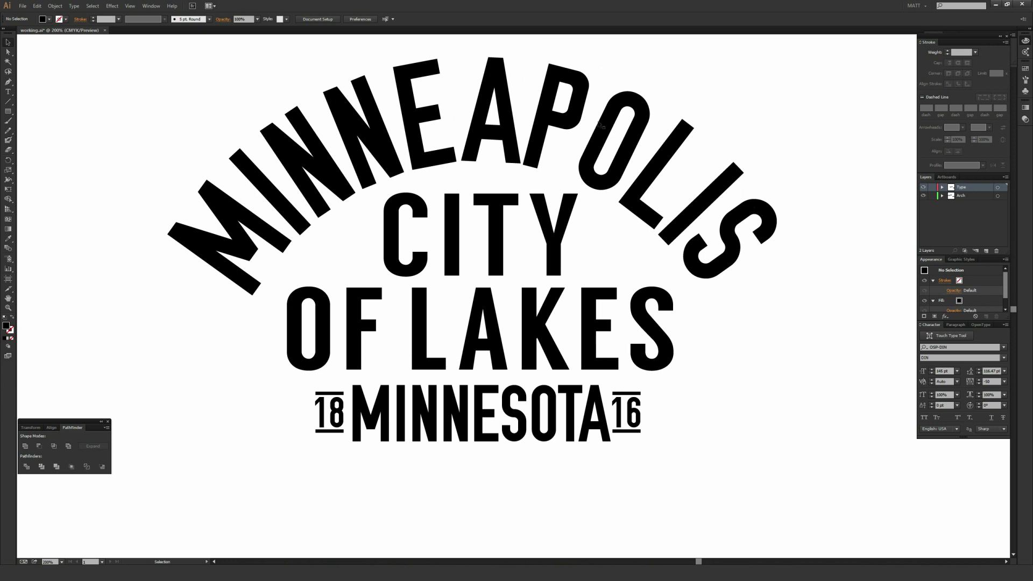
{"action": "left_click_drag", "start_coordinate": [574, 123], "coordinate": [576, 127]}
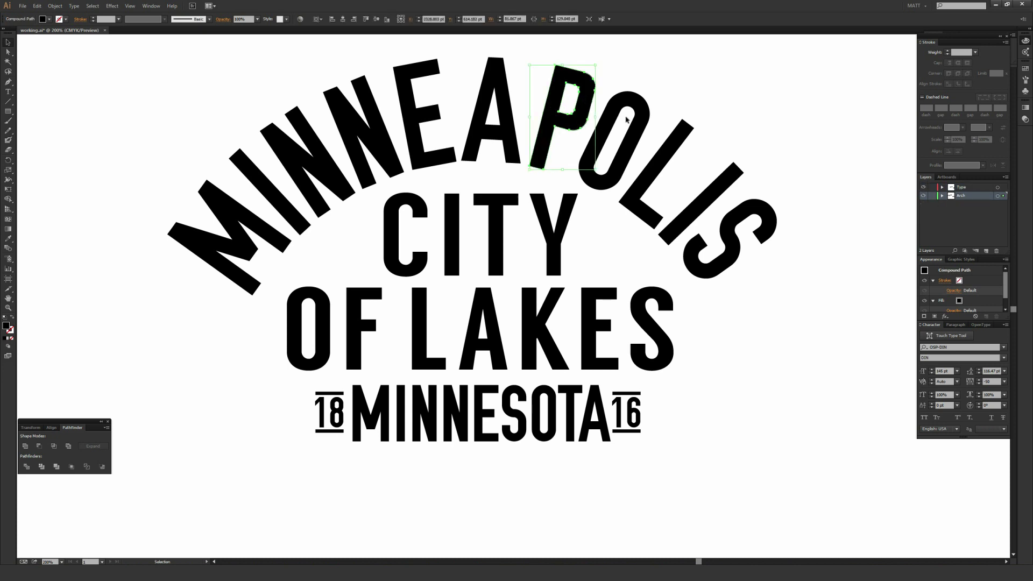
{"action": "left_click", "coordinate": [634, 76]}
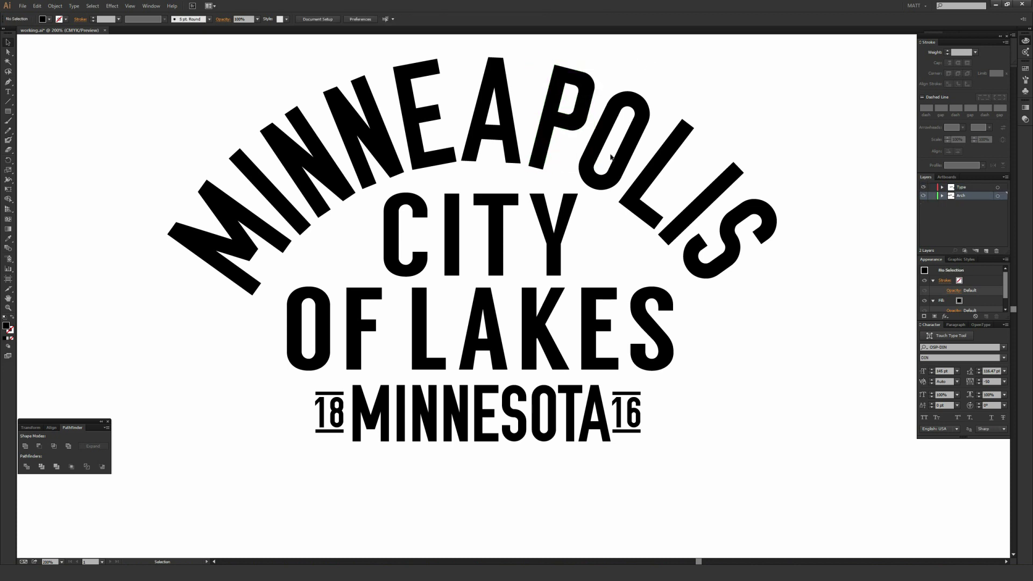
{"action": "left_click", "coordinate": [550, 158]}
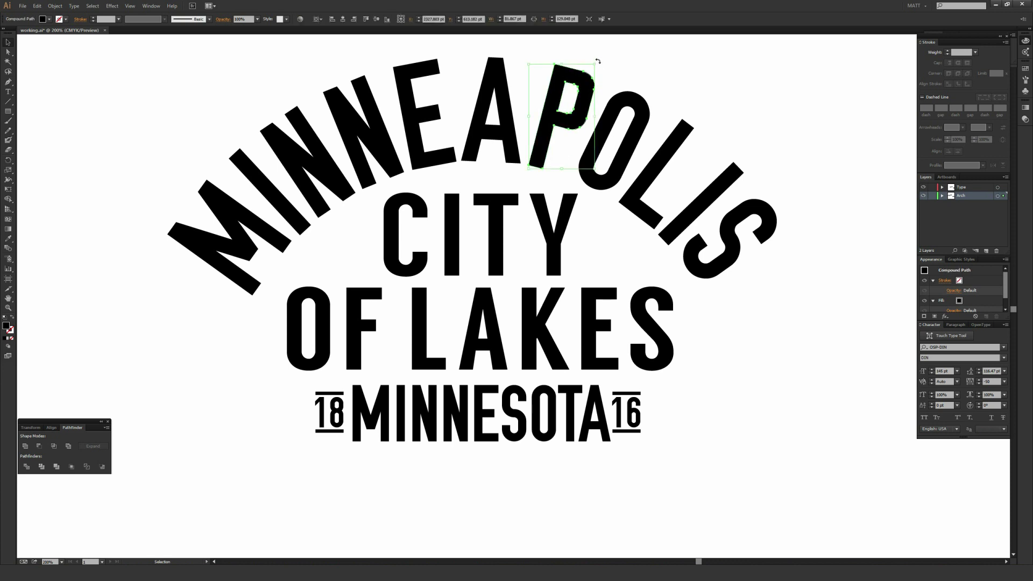
{"action": "left_click", "coordinate": [631, 73]}
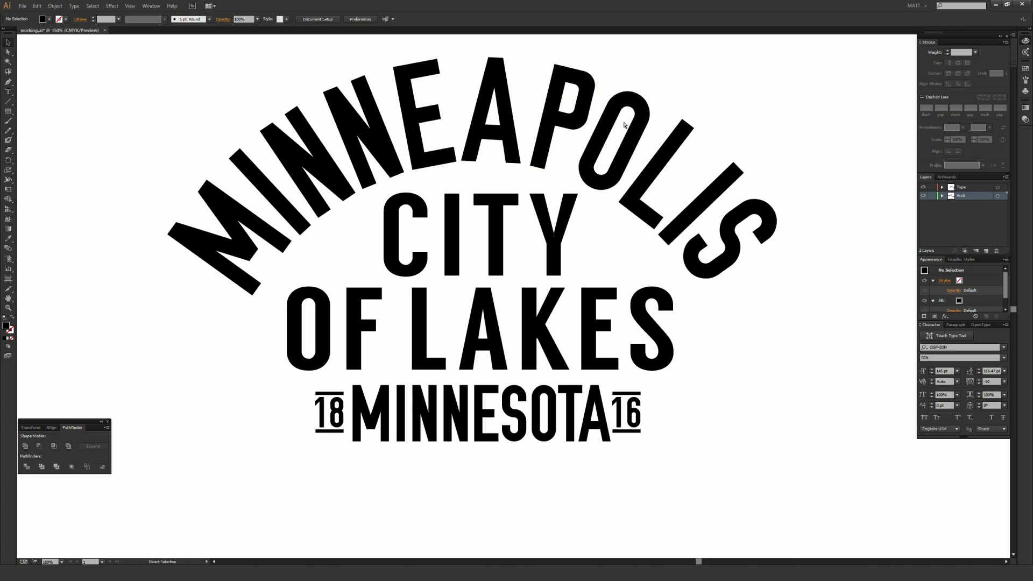
- Compare all three badges side by side, selecting the middle badge's live MINNEAPOLIS text and releasing it
{"action": "key", "text": "ctrl+minus"}
{"action": "key", "text": "ctrl+minus"}
{"action": "key", "text": "ctrl+minus"}
{"action": "scroll", "coordinate": [632, 210], "scroll_direction": "up", "scroll_amount": 3}
{"action": "scroll", "coordinate": [632, 210], "scroll_direction": "left", "scroll_amount": 5}
{"action": "left_click", "coordinate": [408, 189]}
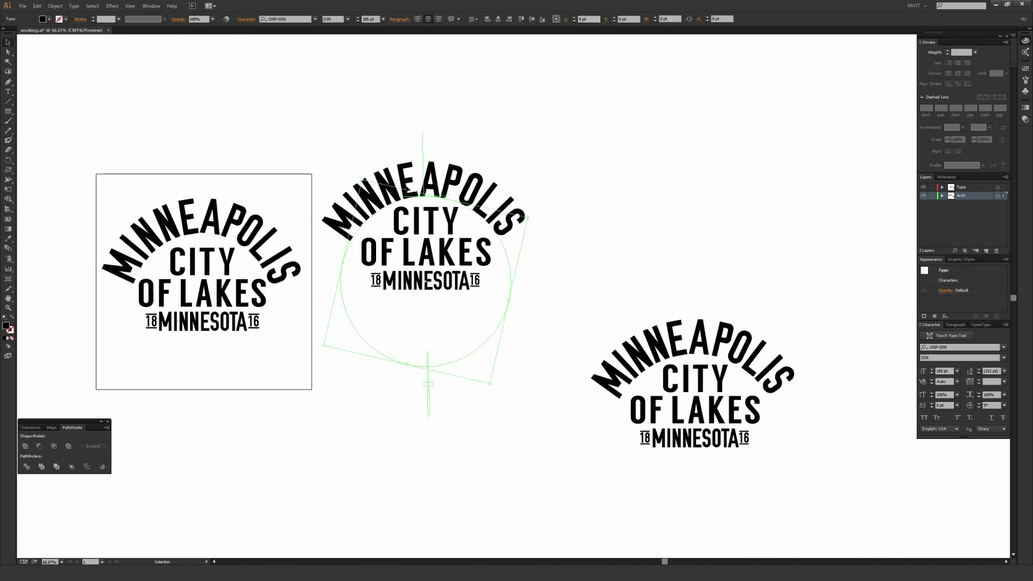
{"action": "left_click", "coordinate": [715, 131]}
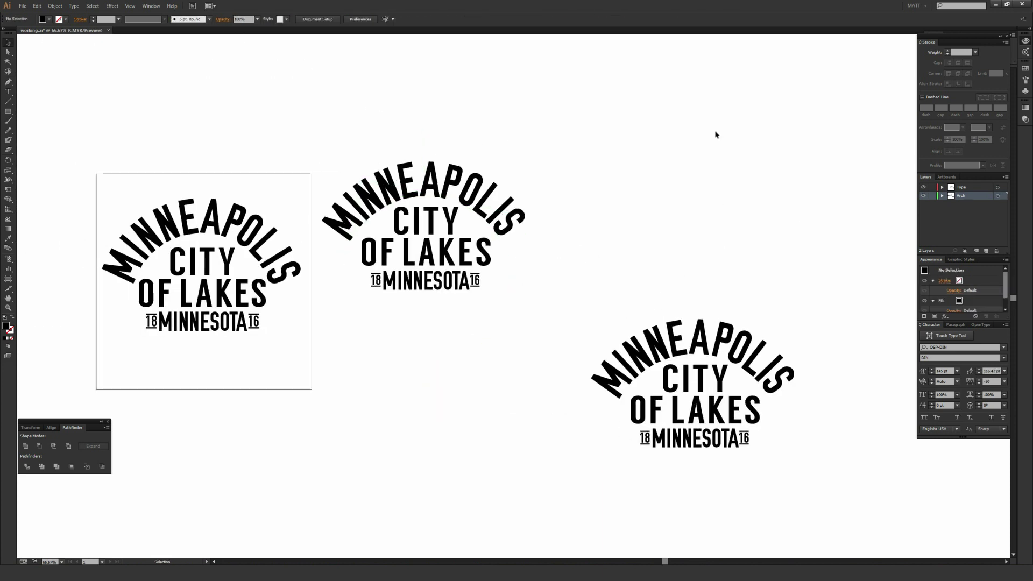